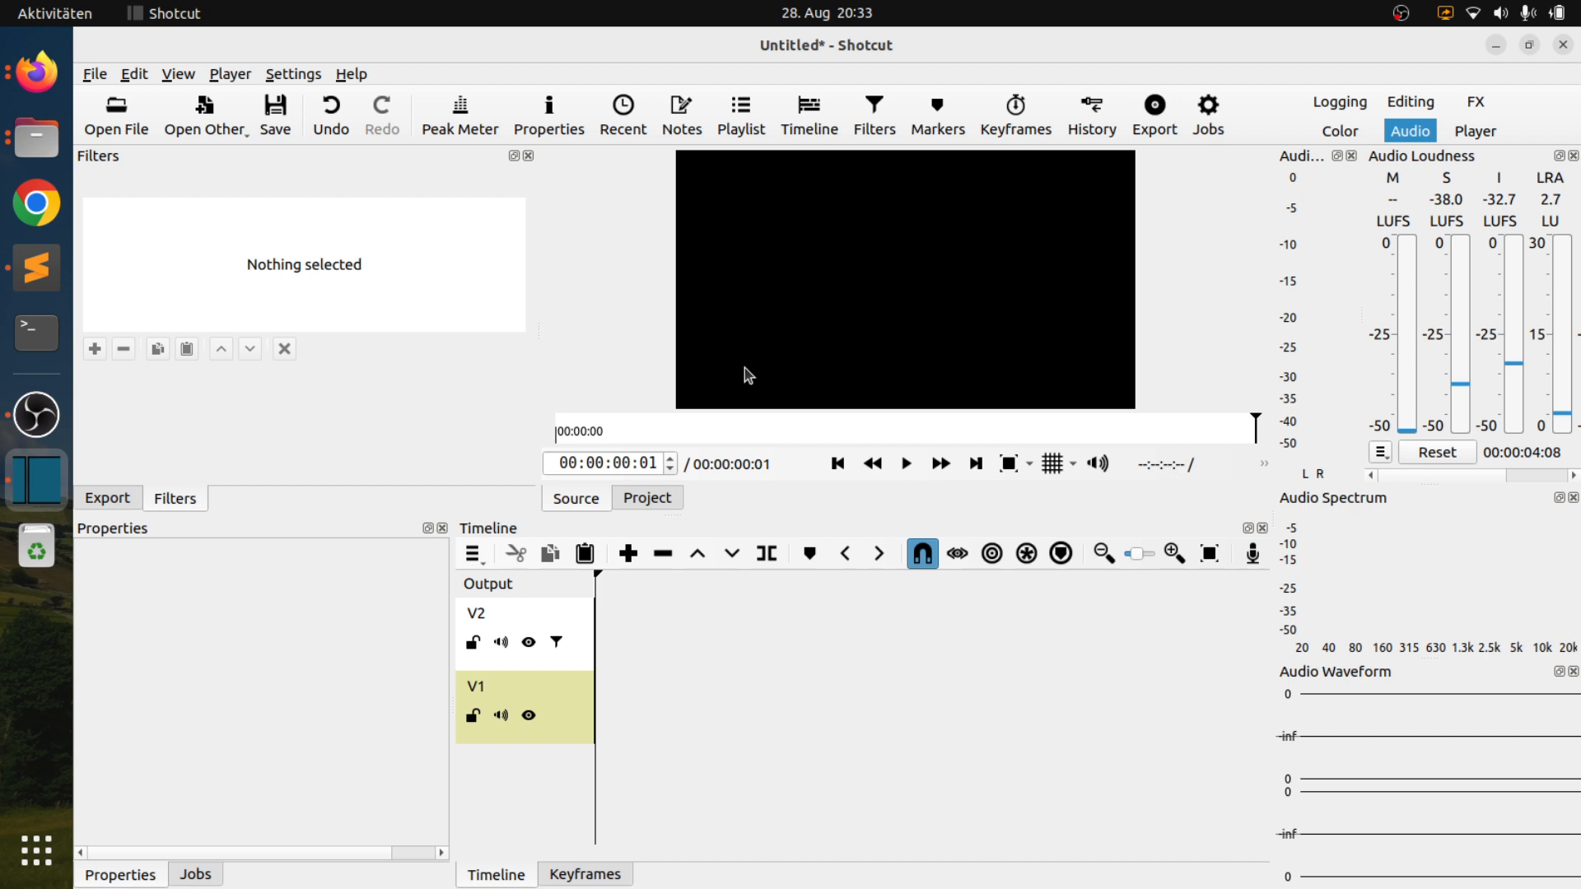
Switch to the file manager and create a folder named "Shorts Template" inside shotcut_template.
key(alt+Tab)
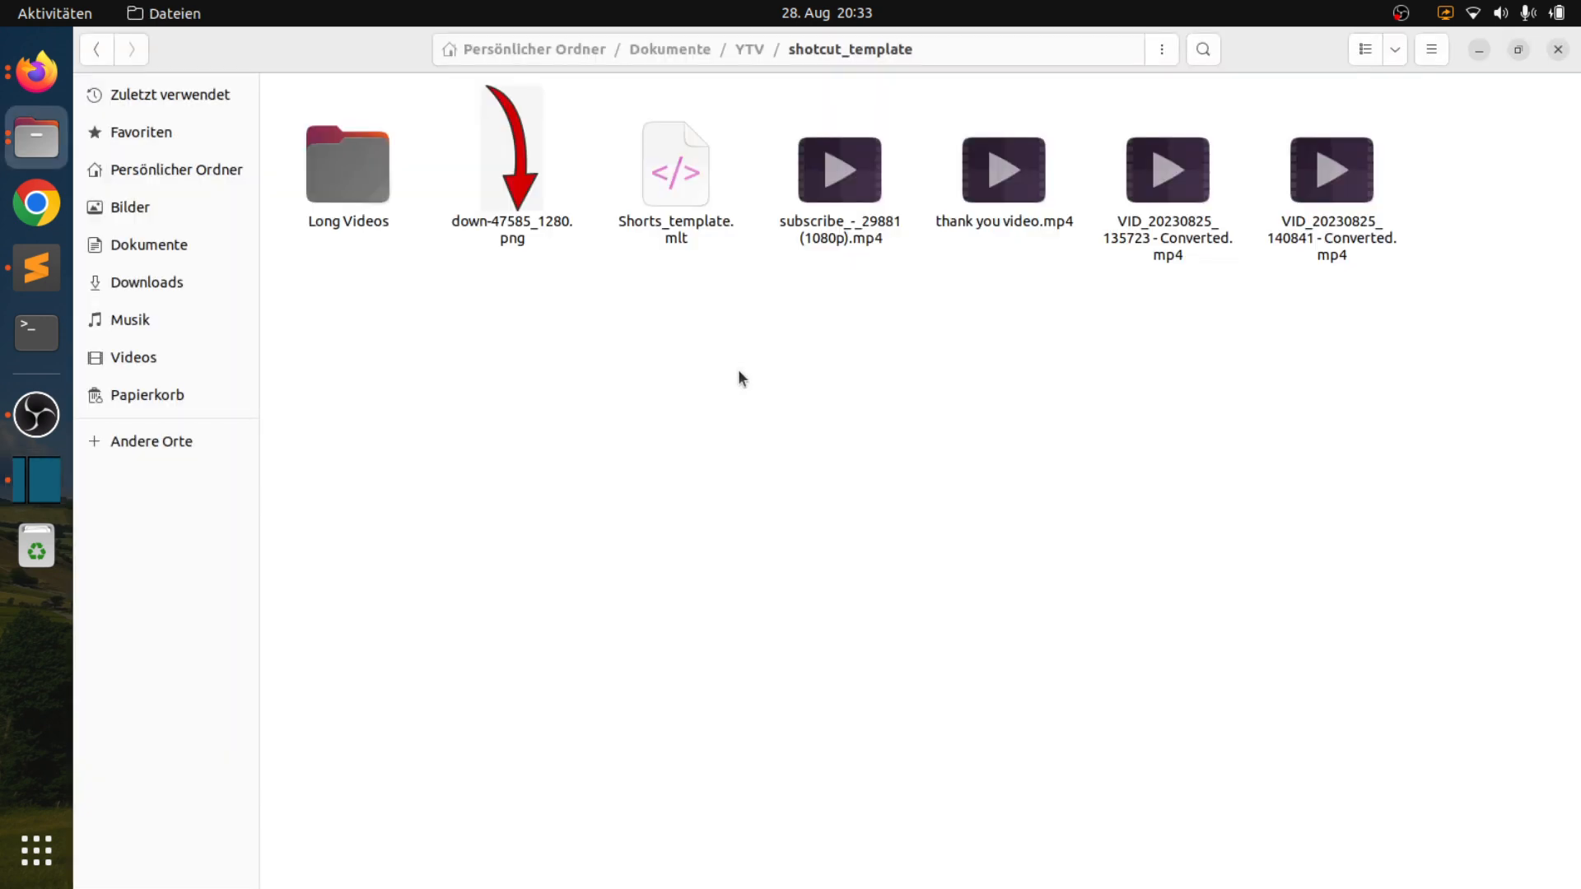
right_click(738, 372)
click(619, 340)
right_click(565, 364)
click(619, 354)
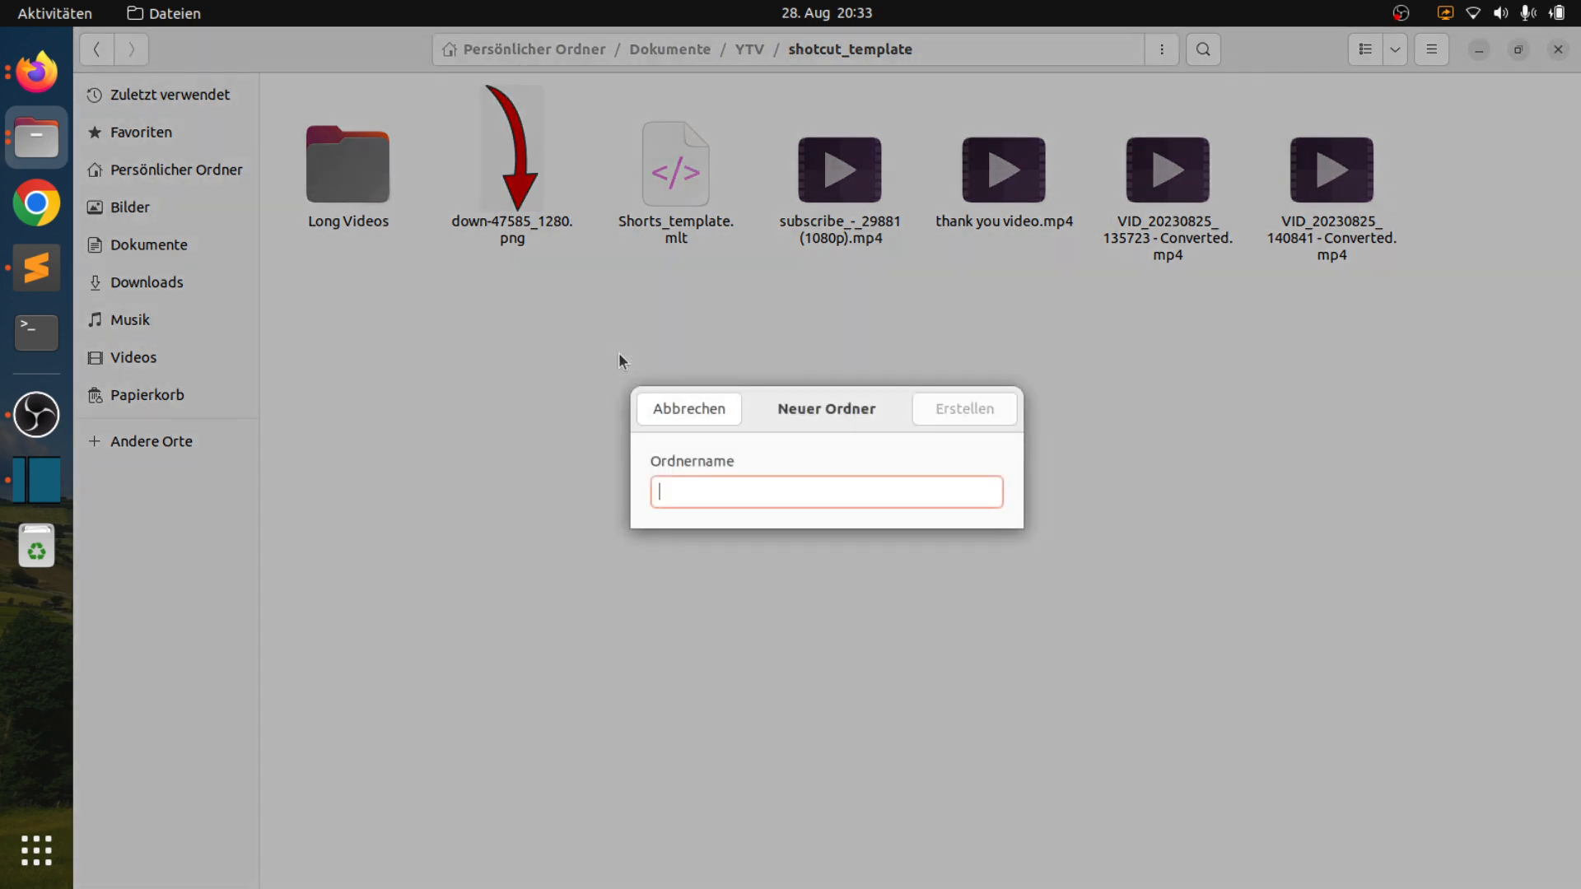
text(Short)
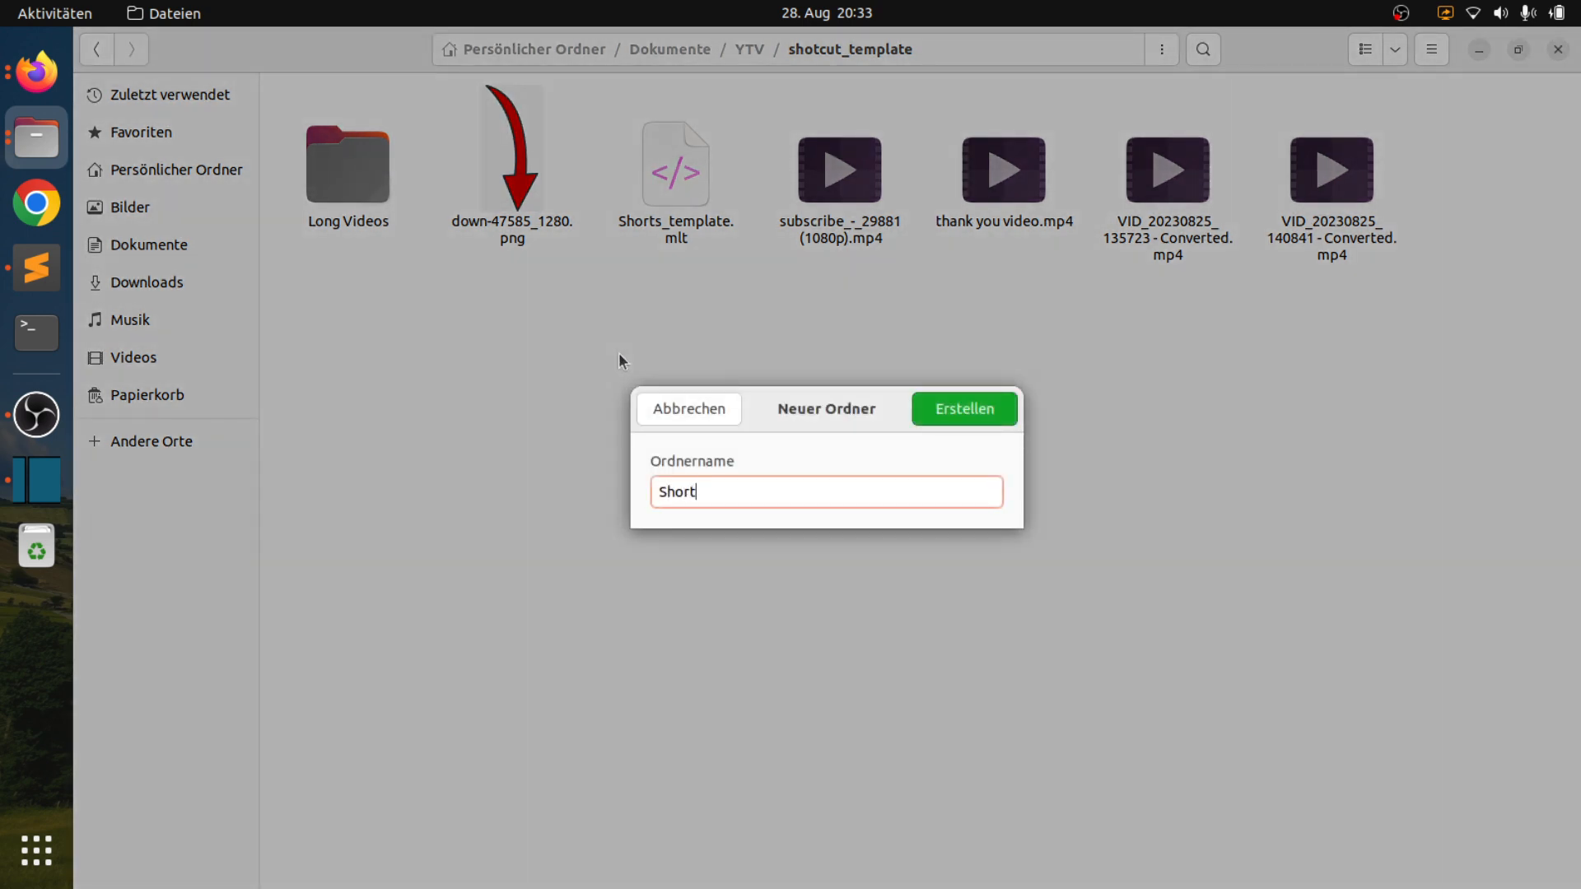
text(s Template)
key(Return)
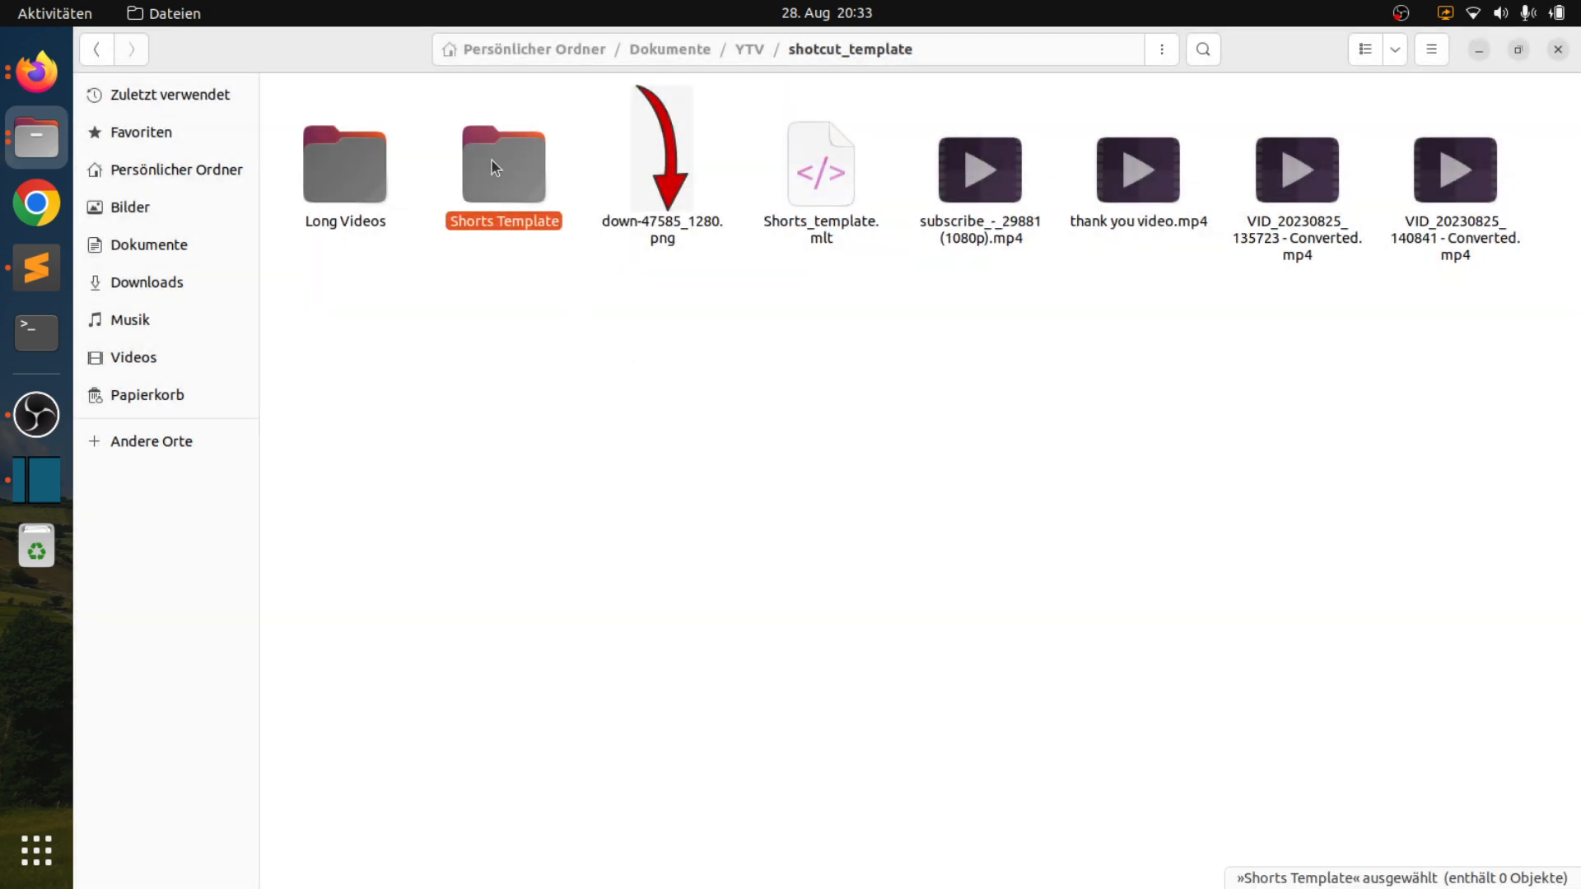
Put down-47585_1280.png and subscribe_-_29881 (1080p).mp4 into the Shorts Template folder and open that folder.
click(676, 193)
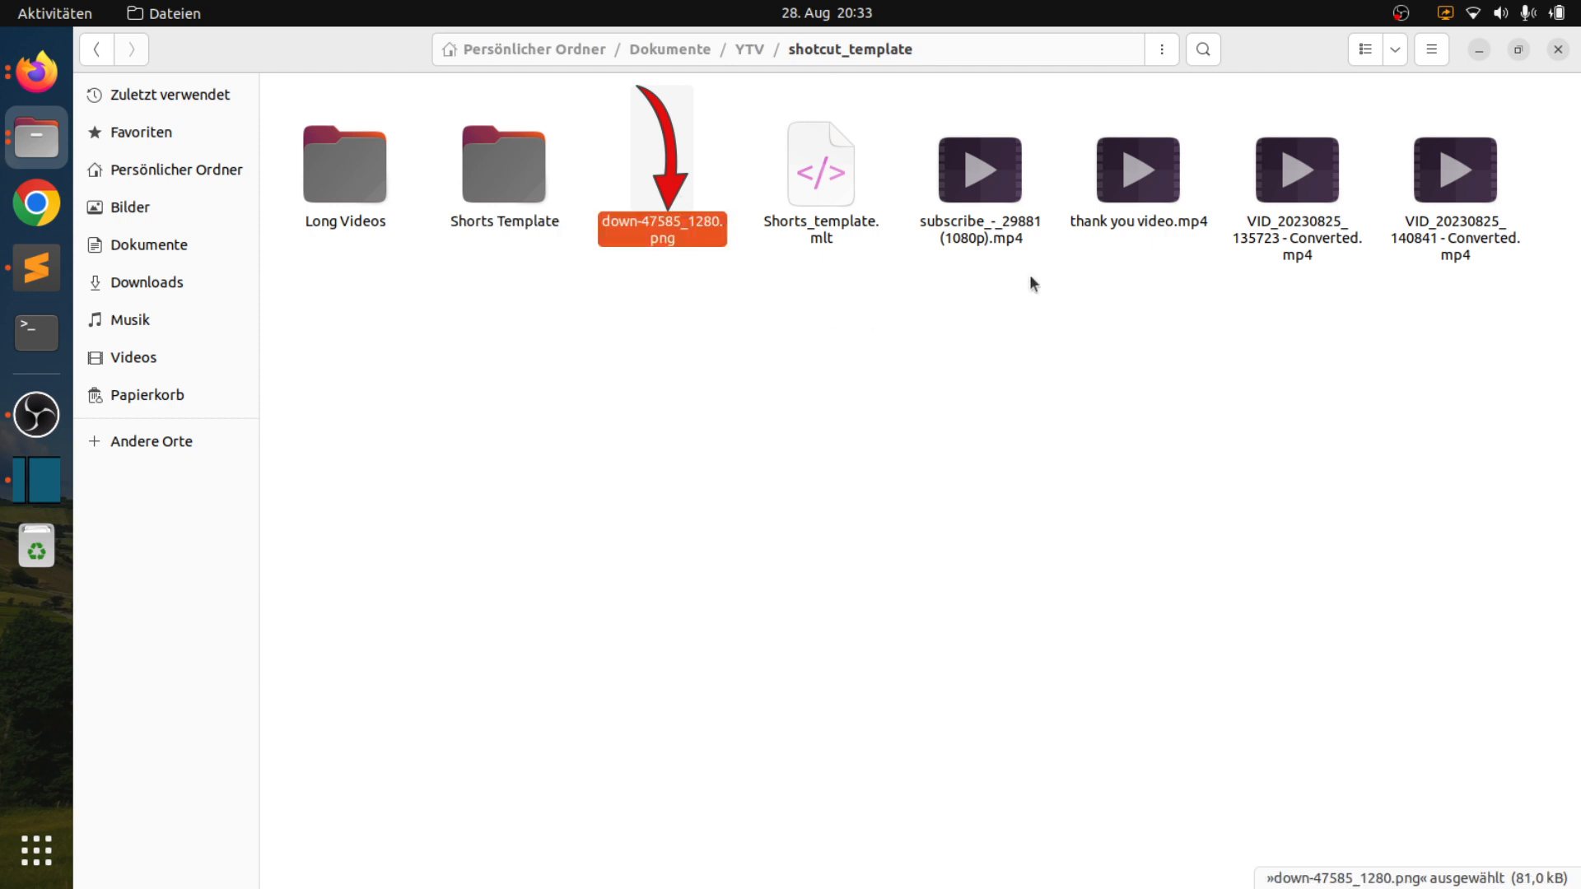
ctrl+click(1008, 199)
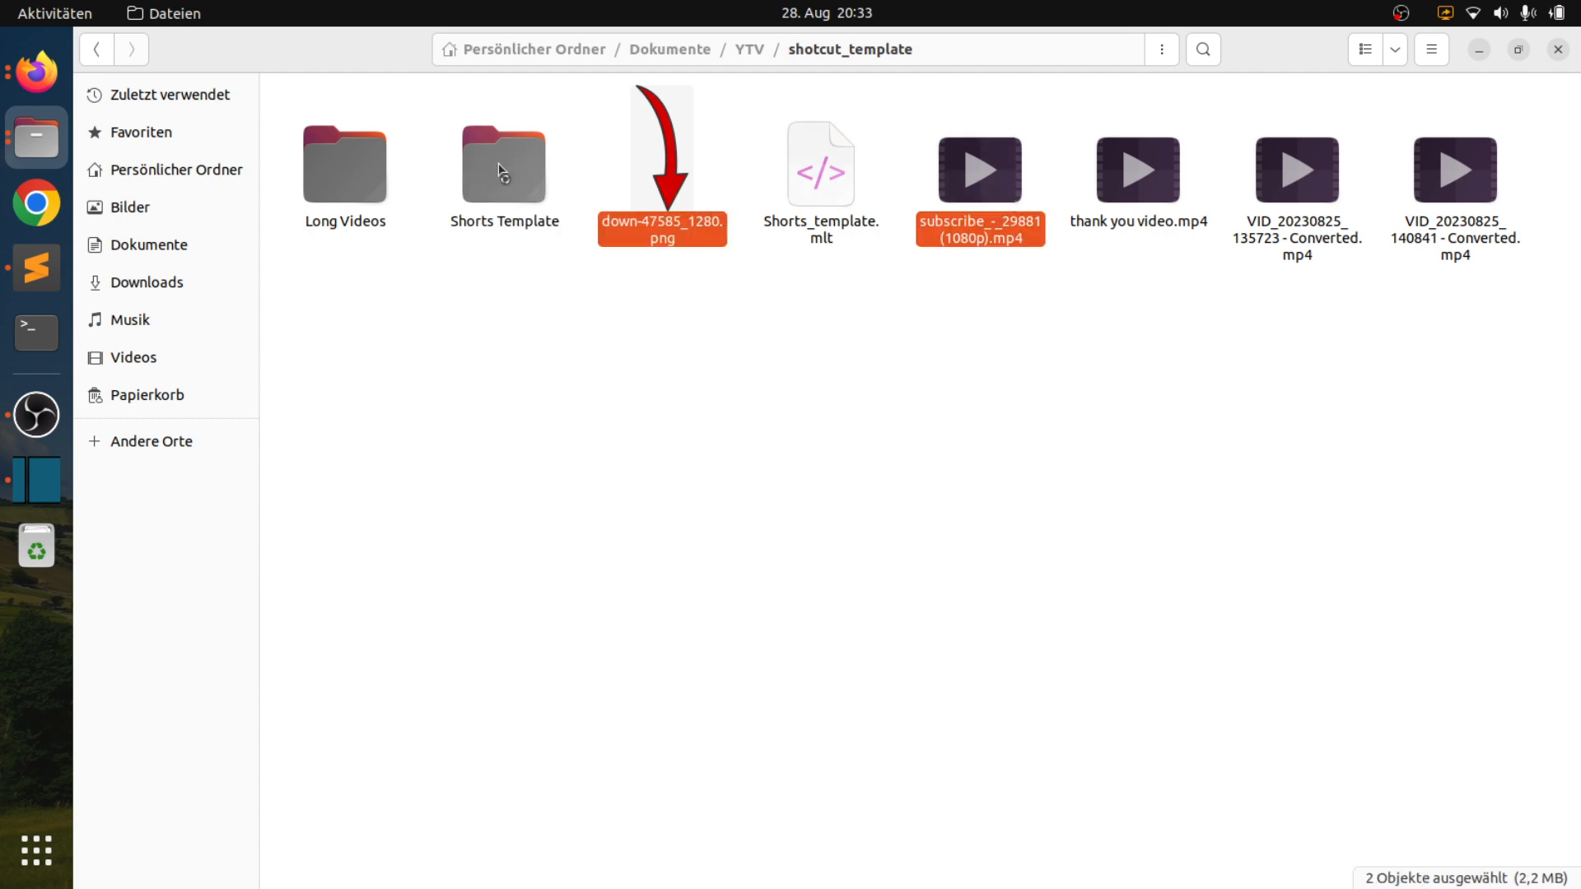
drag(499, 173, 570, 273)
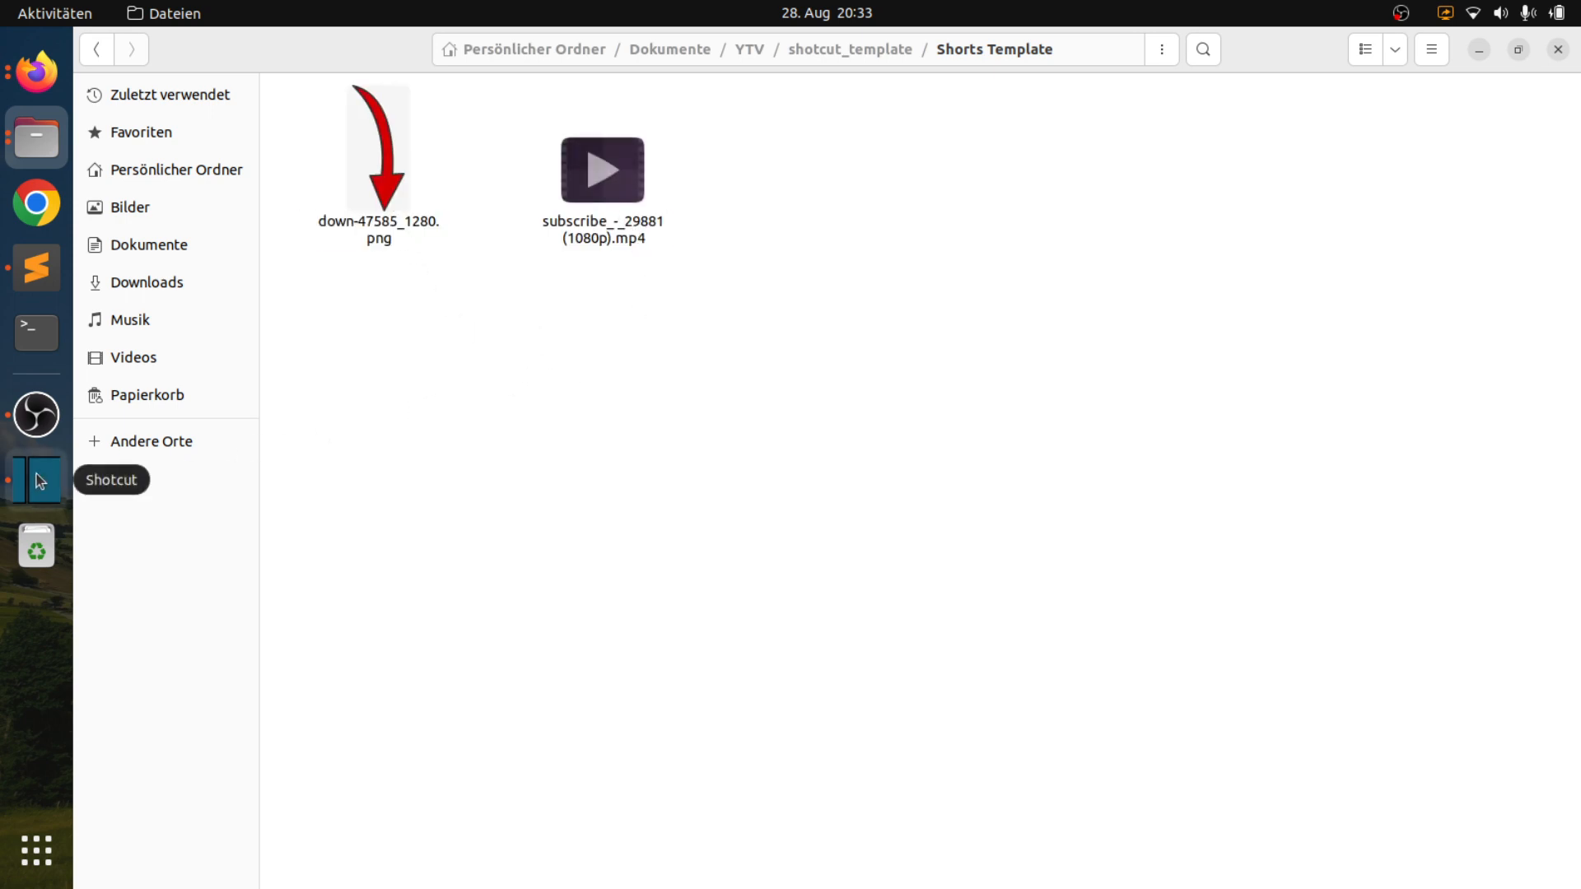
Switch to Shotcut and close the current untitled project without saving its changes.
click(58, 479)
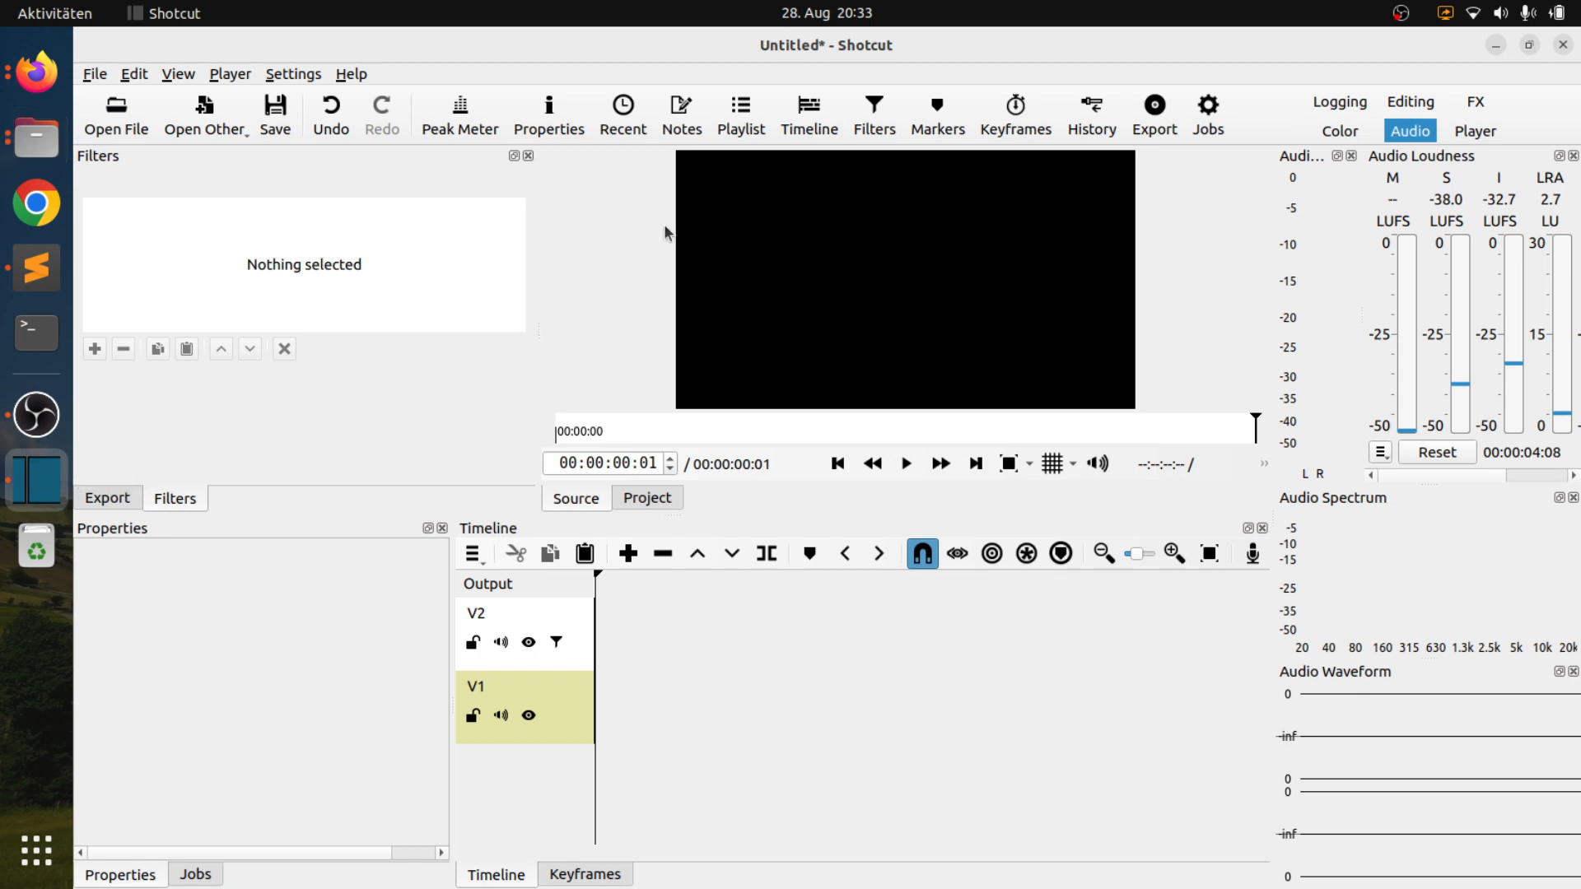
click(96, 74)
click(206, 272)
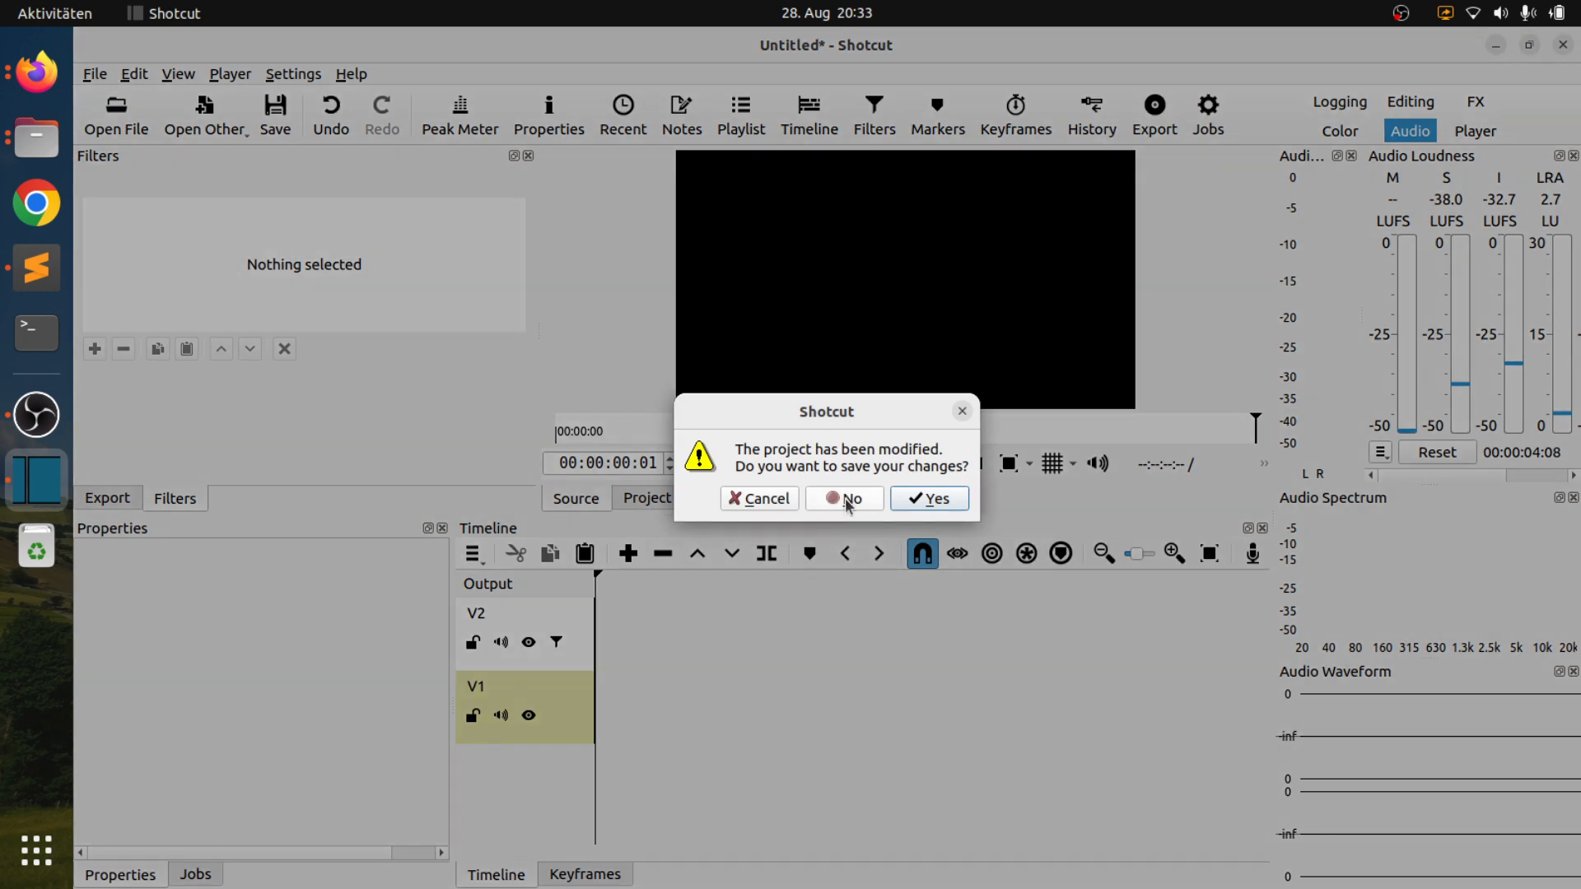
click(844, 498)
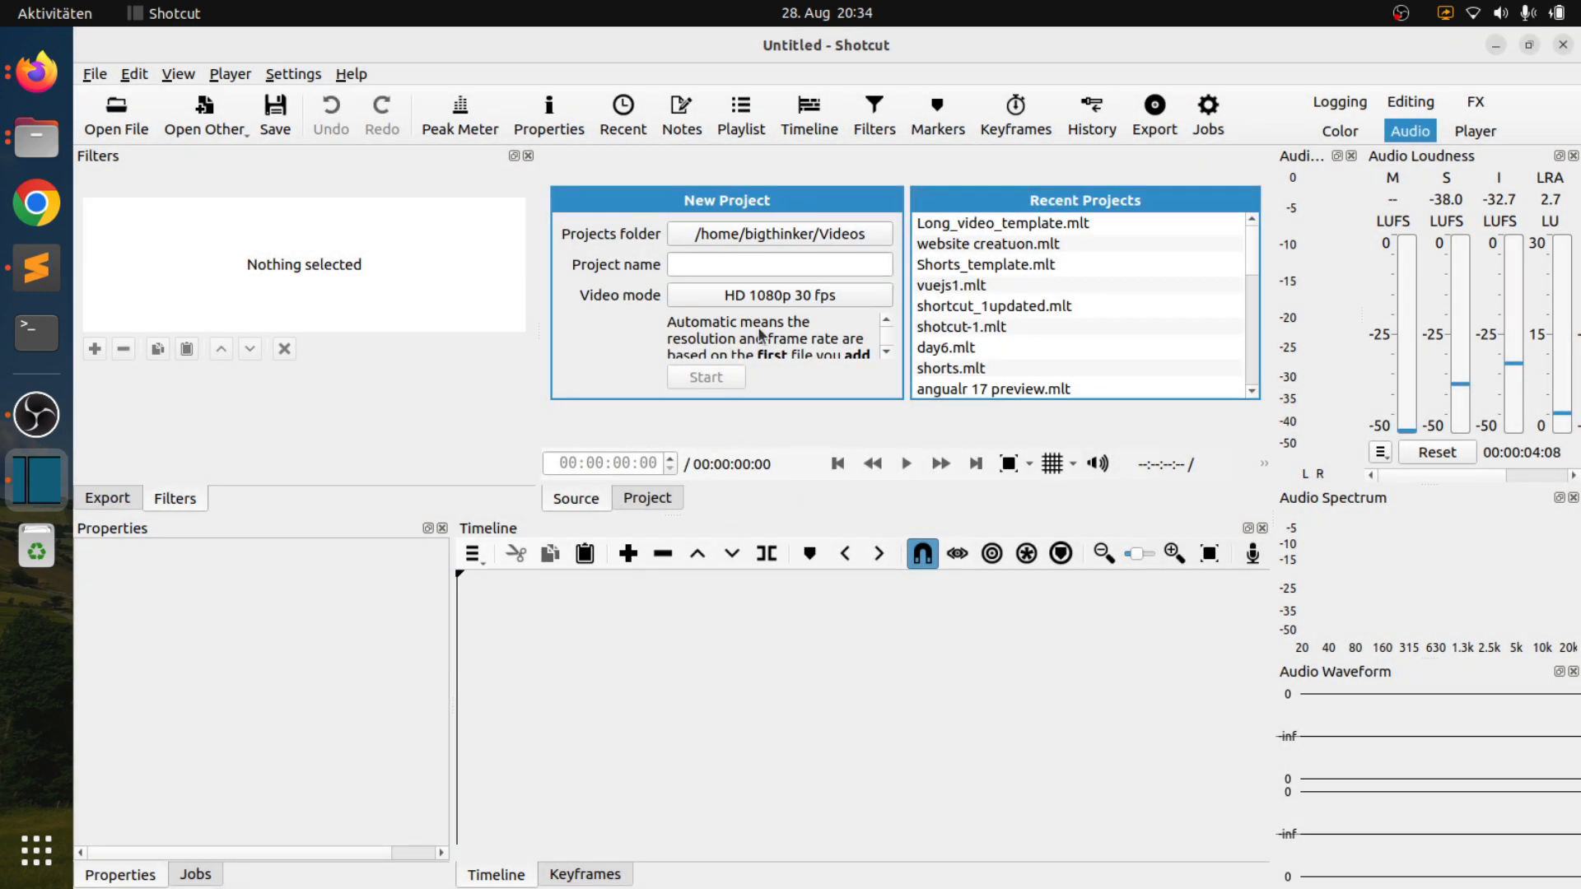
Create a purple color clip (#FFC061CB) and add it to the timeline.
click(198, 116)
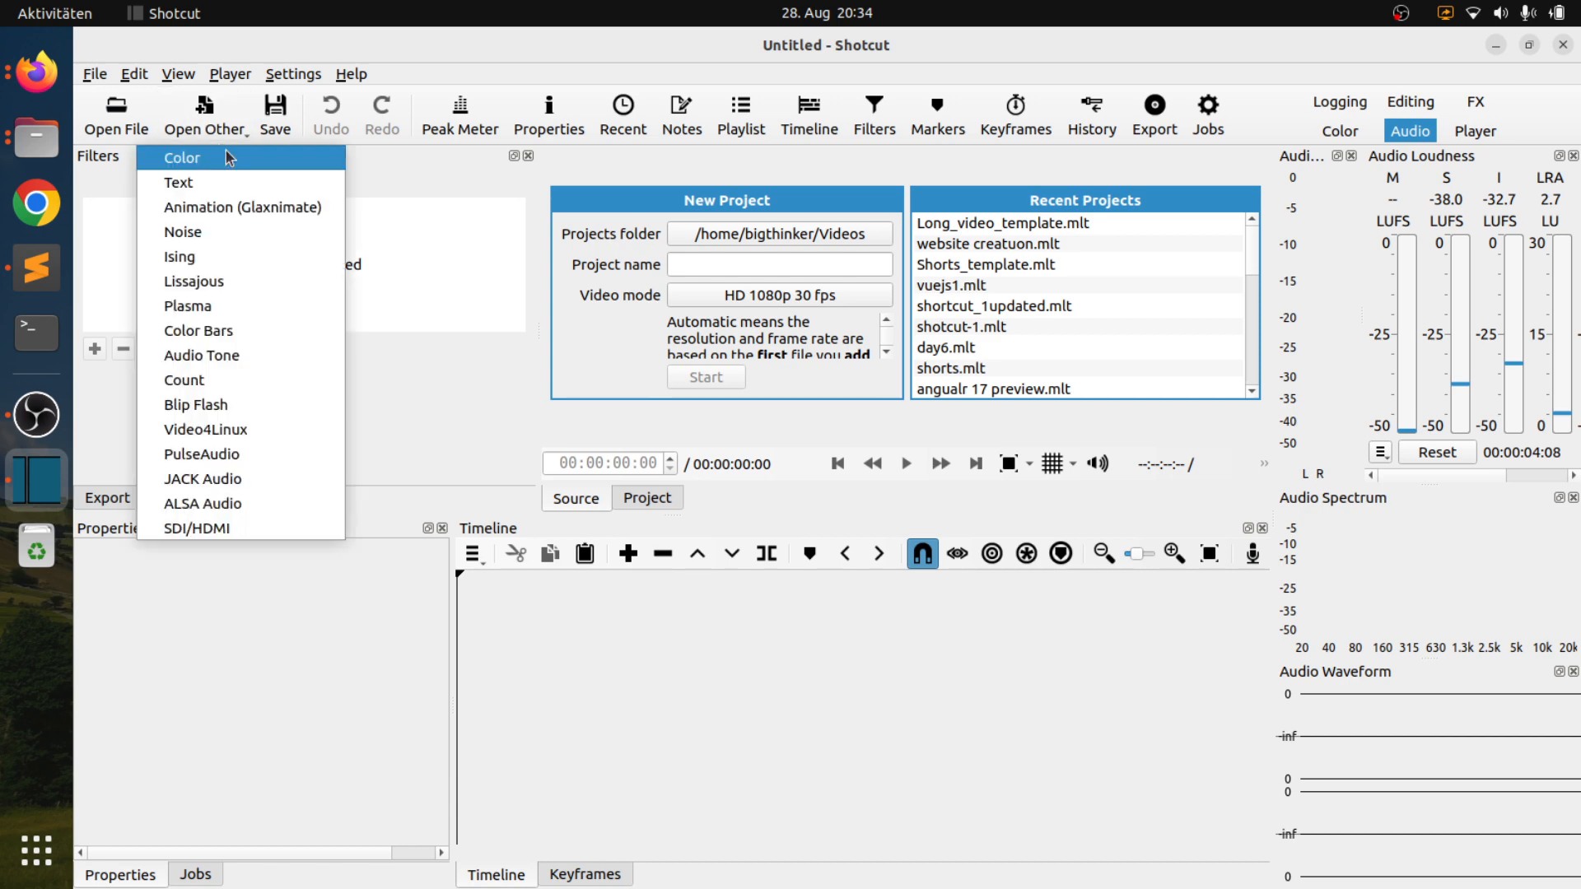
click(243, 160)
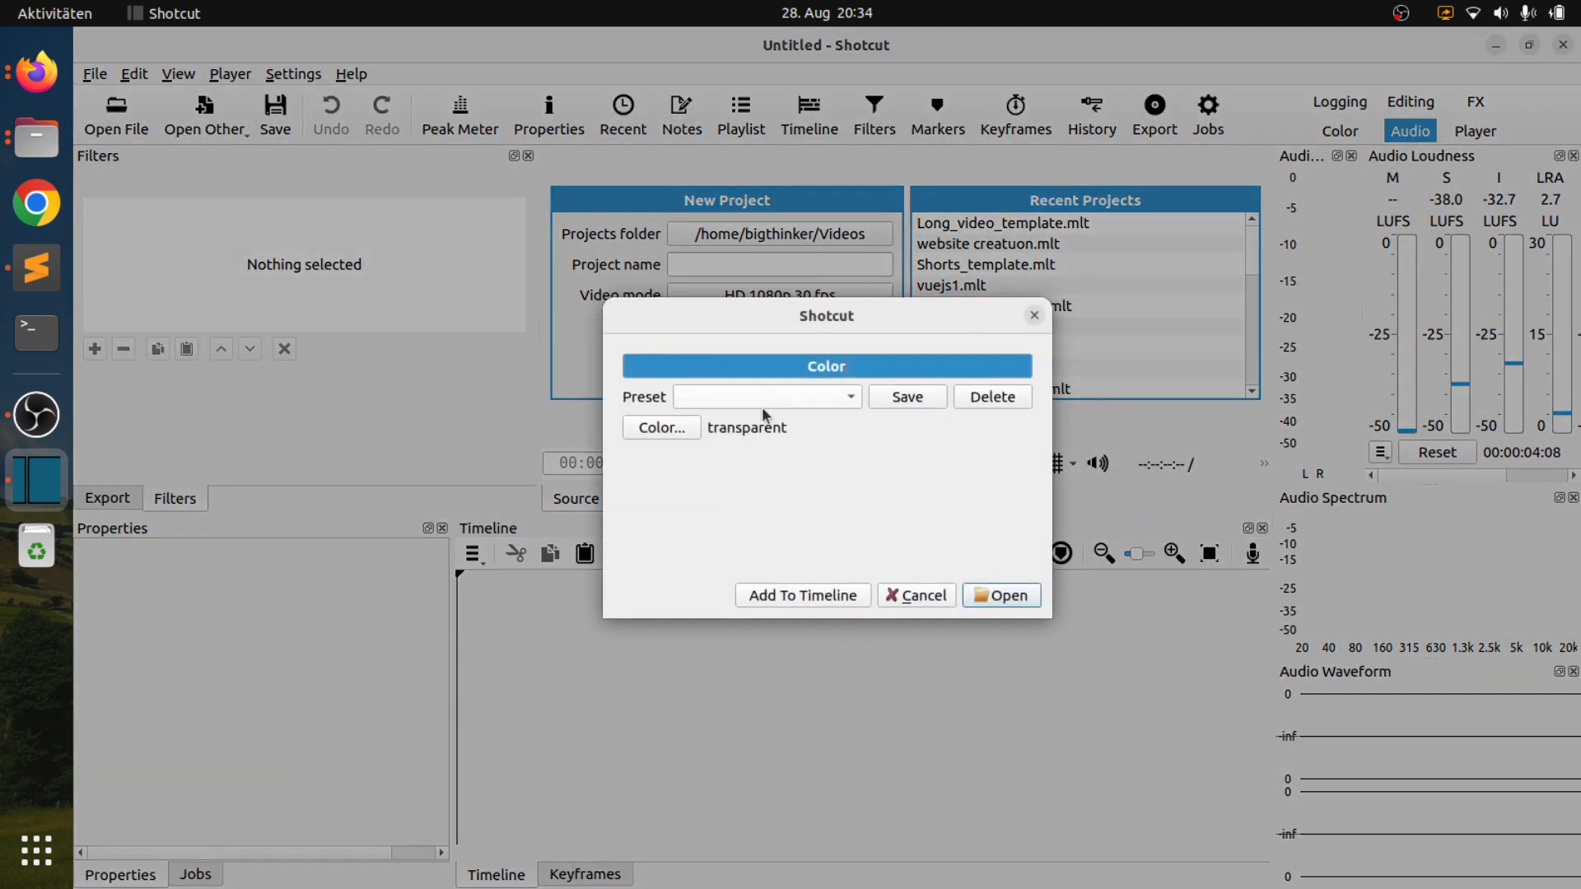
click(683, 427)
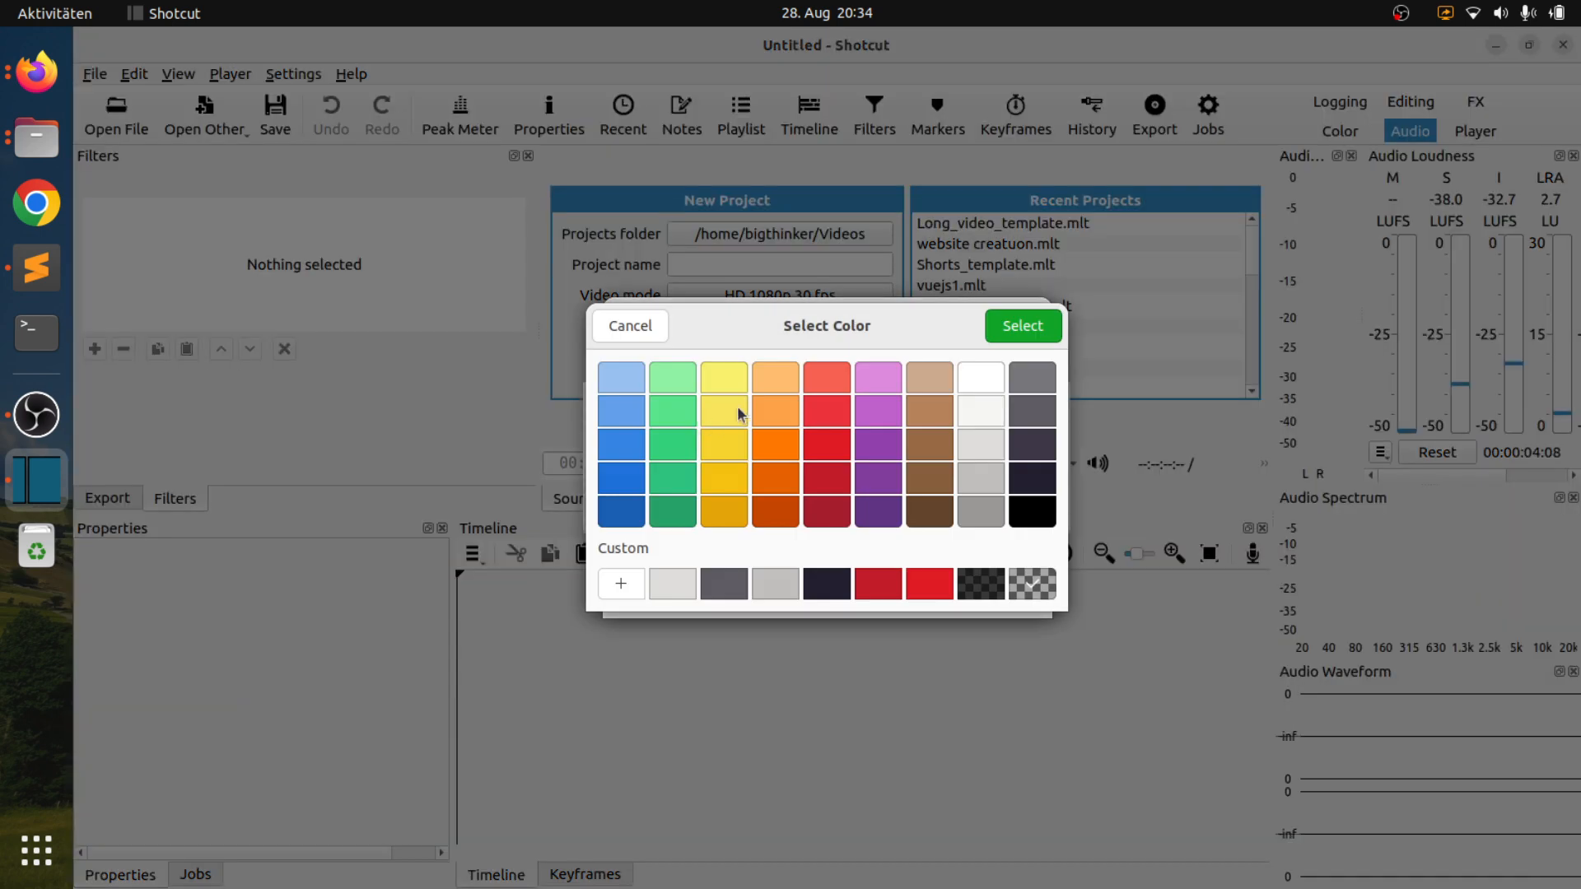
click(878, 410)
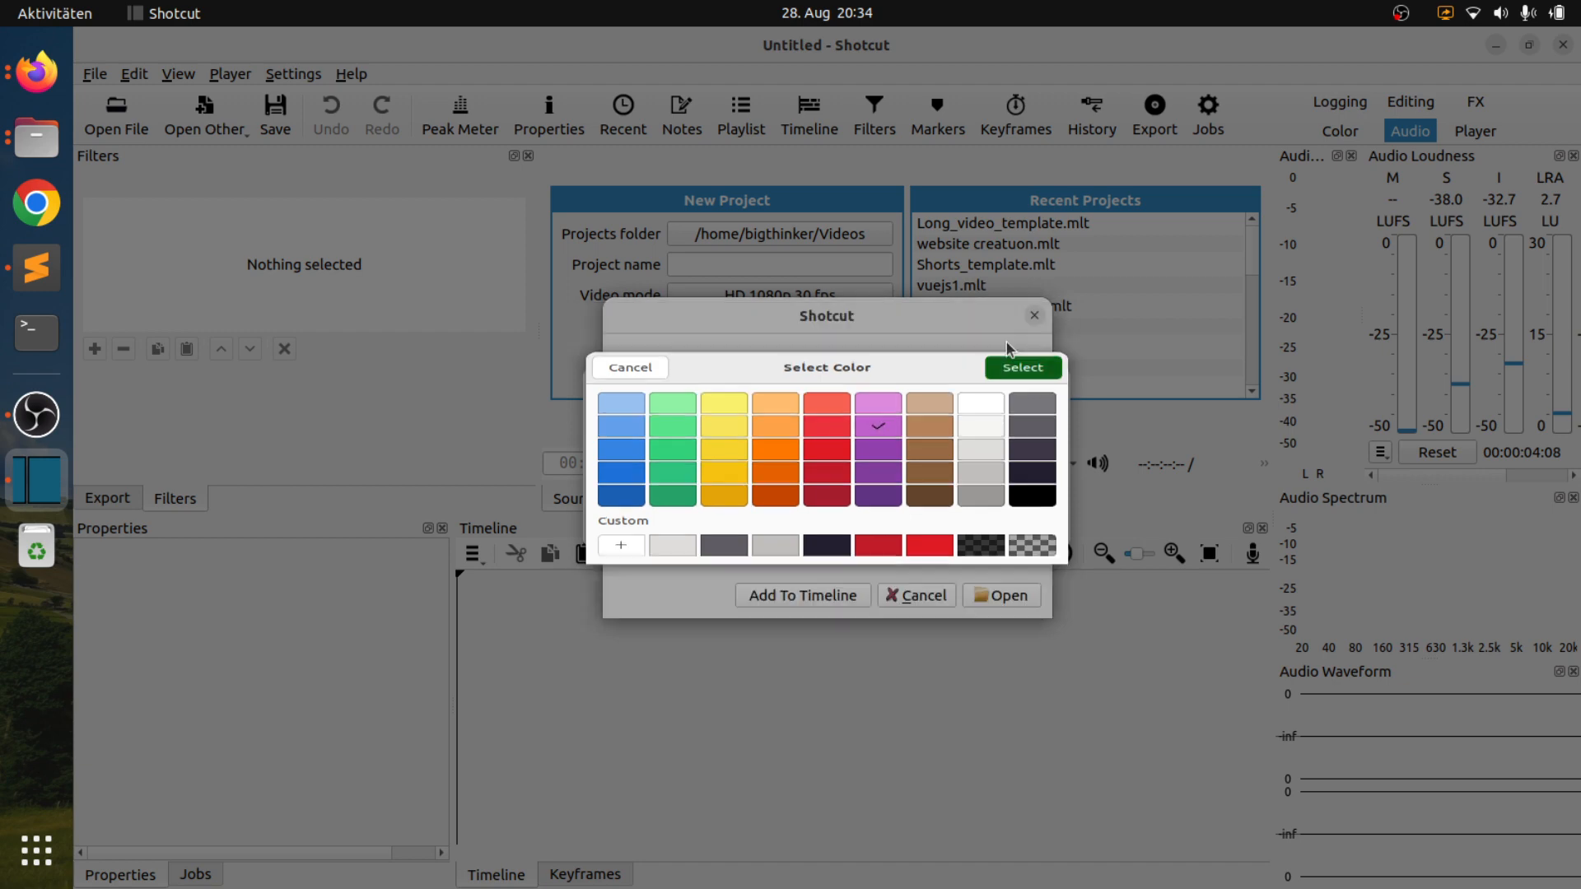
click(1024, 329)
click(752, 599)
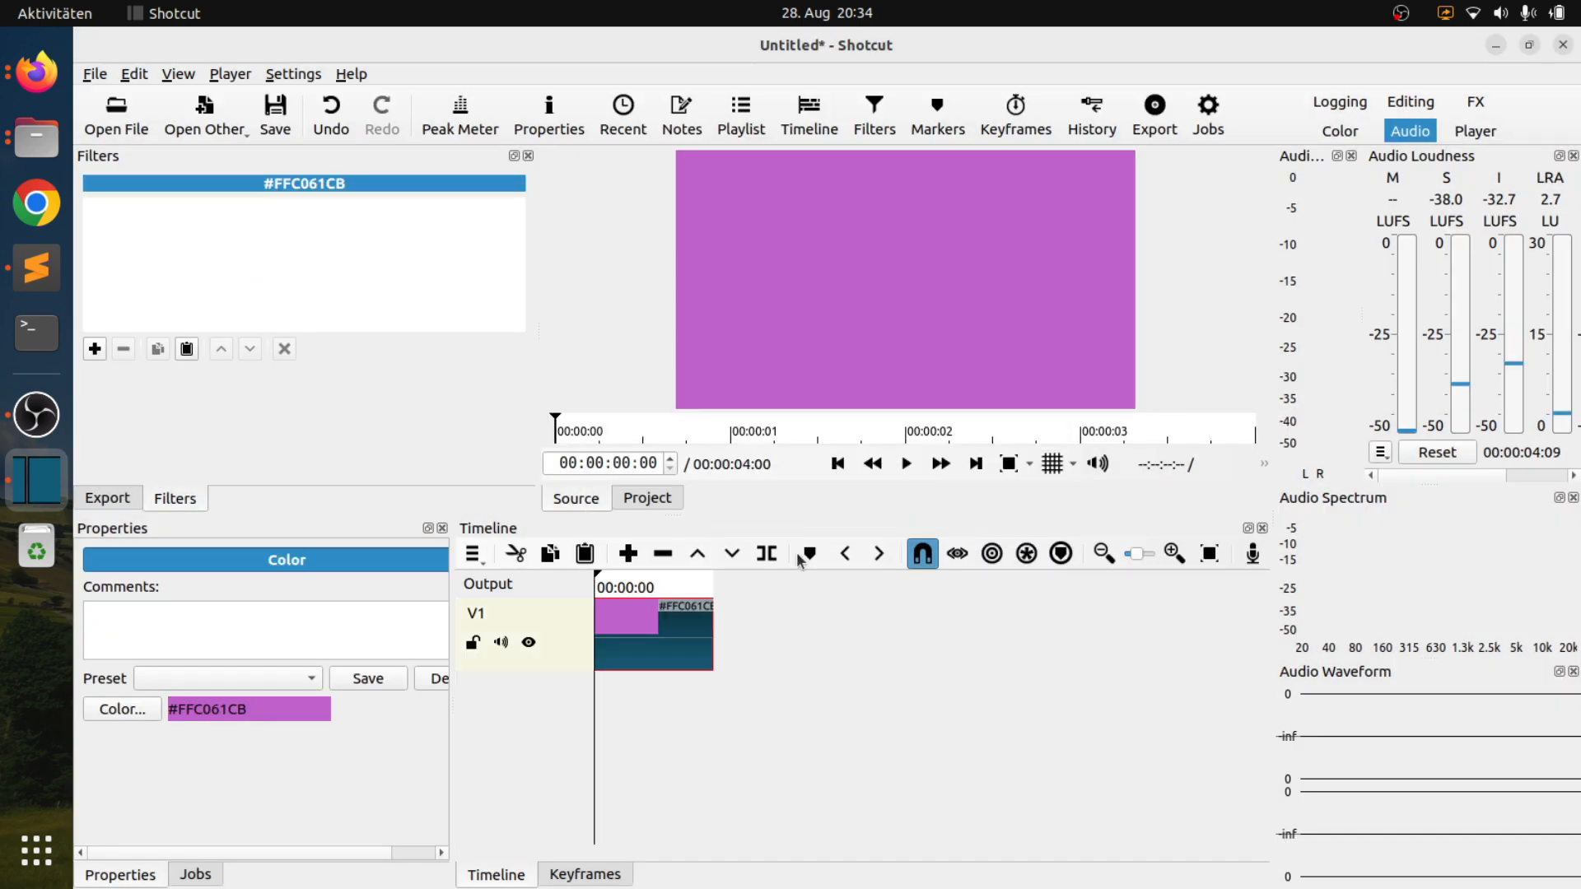
Add a second video track above the color clip's track and select the new track.
right_click(481, 778)
mouse_move(560, 643)
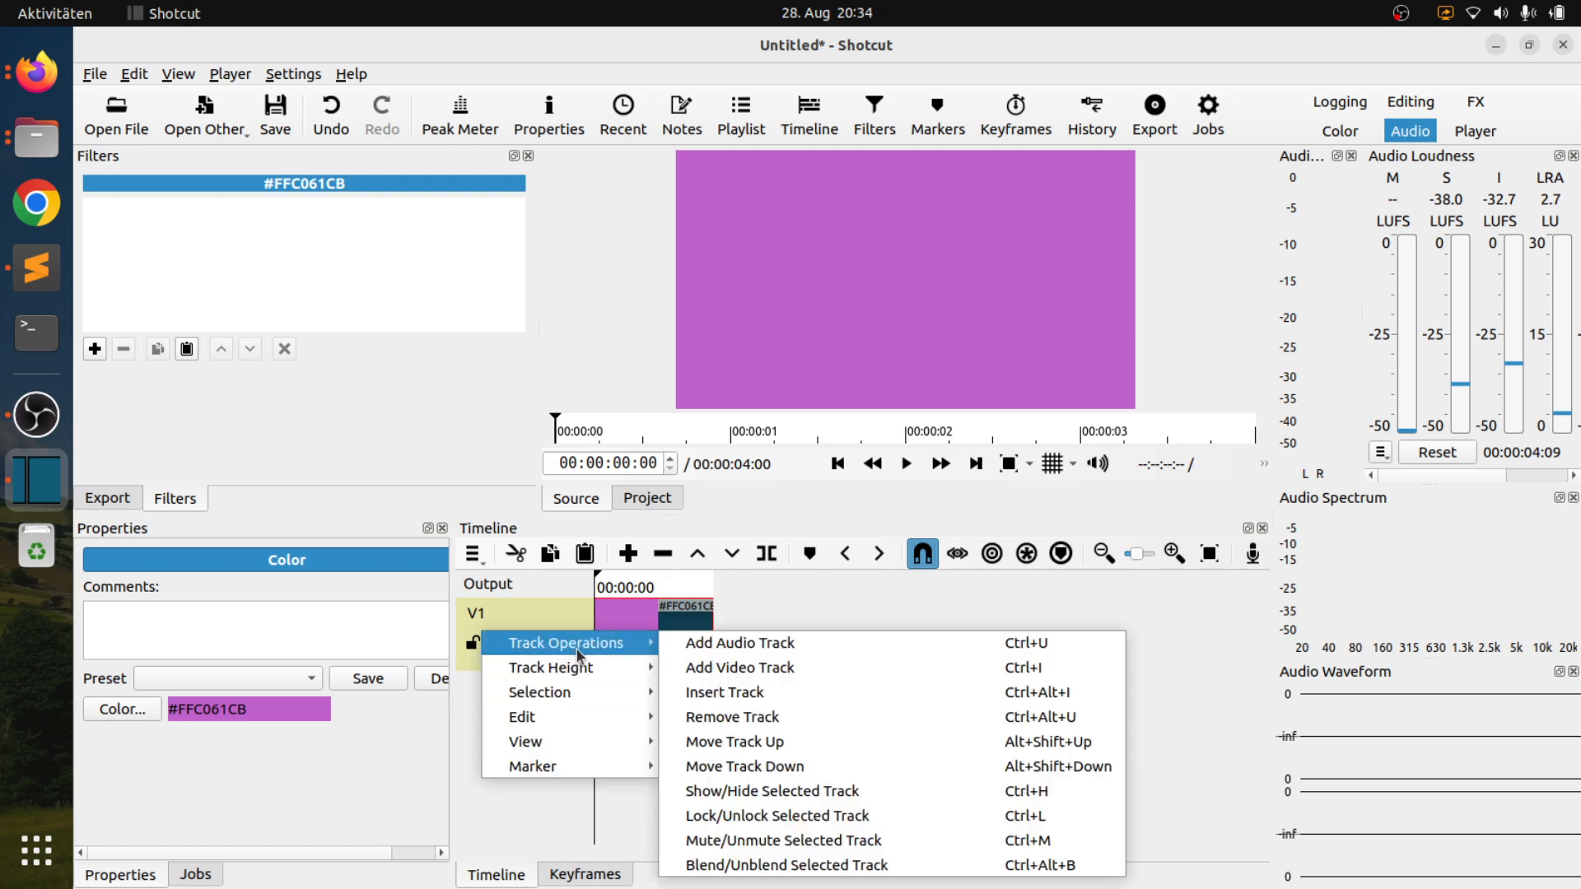
click(726, 670)
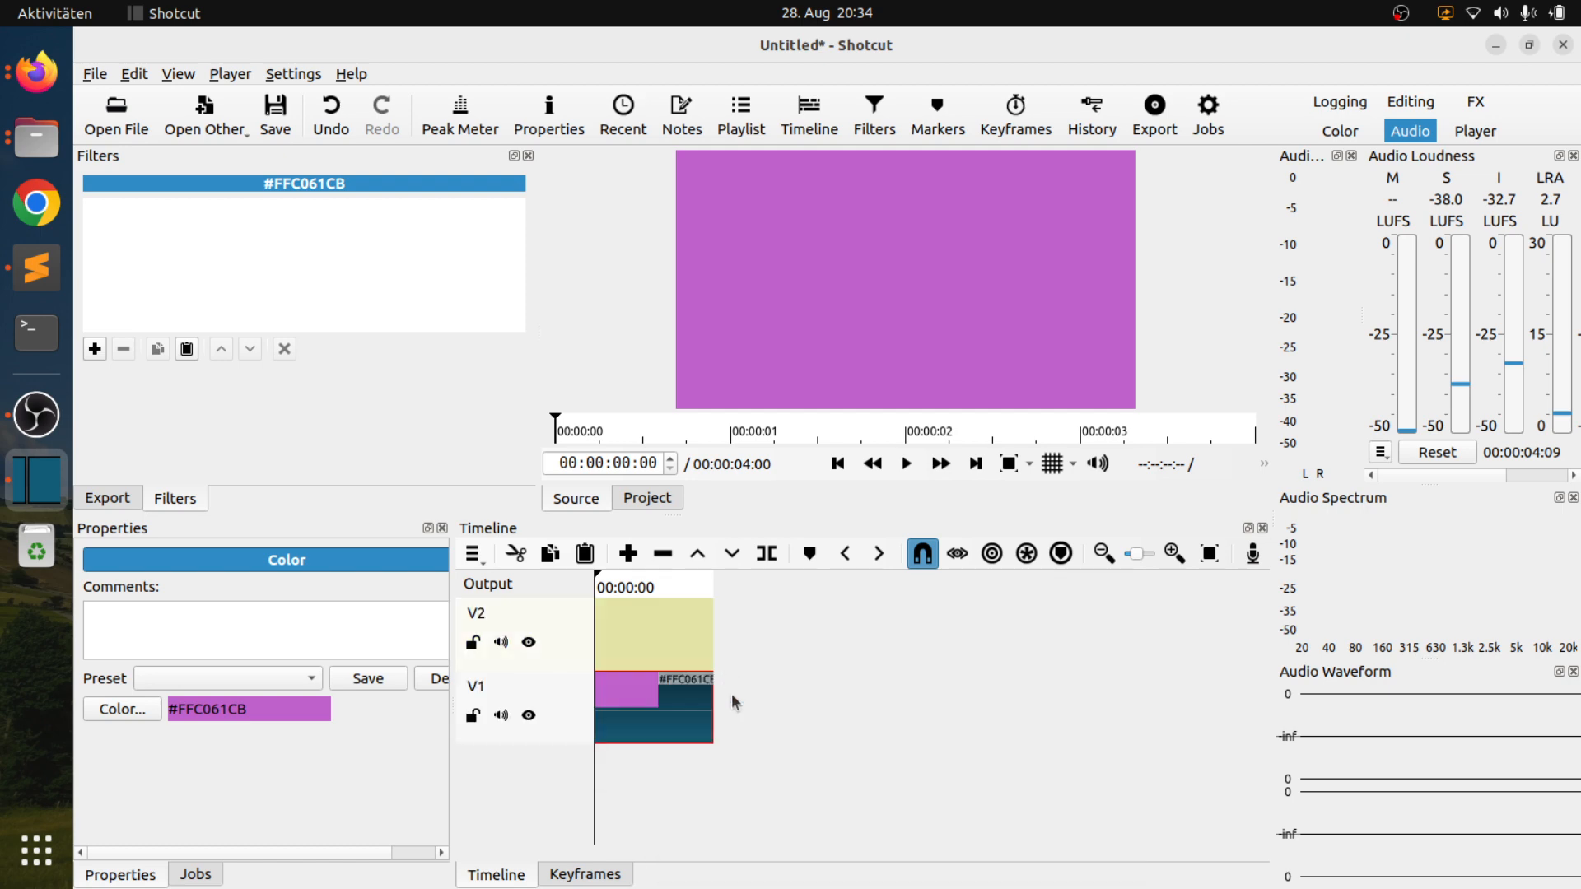
click(588, 658)
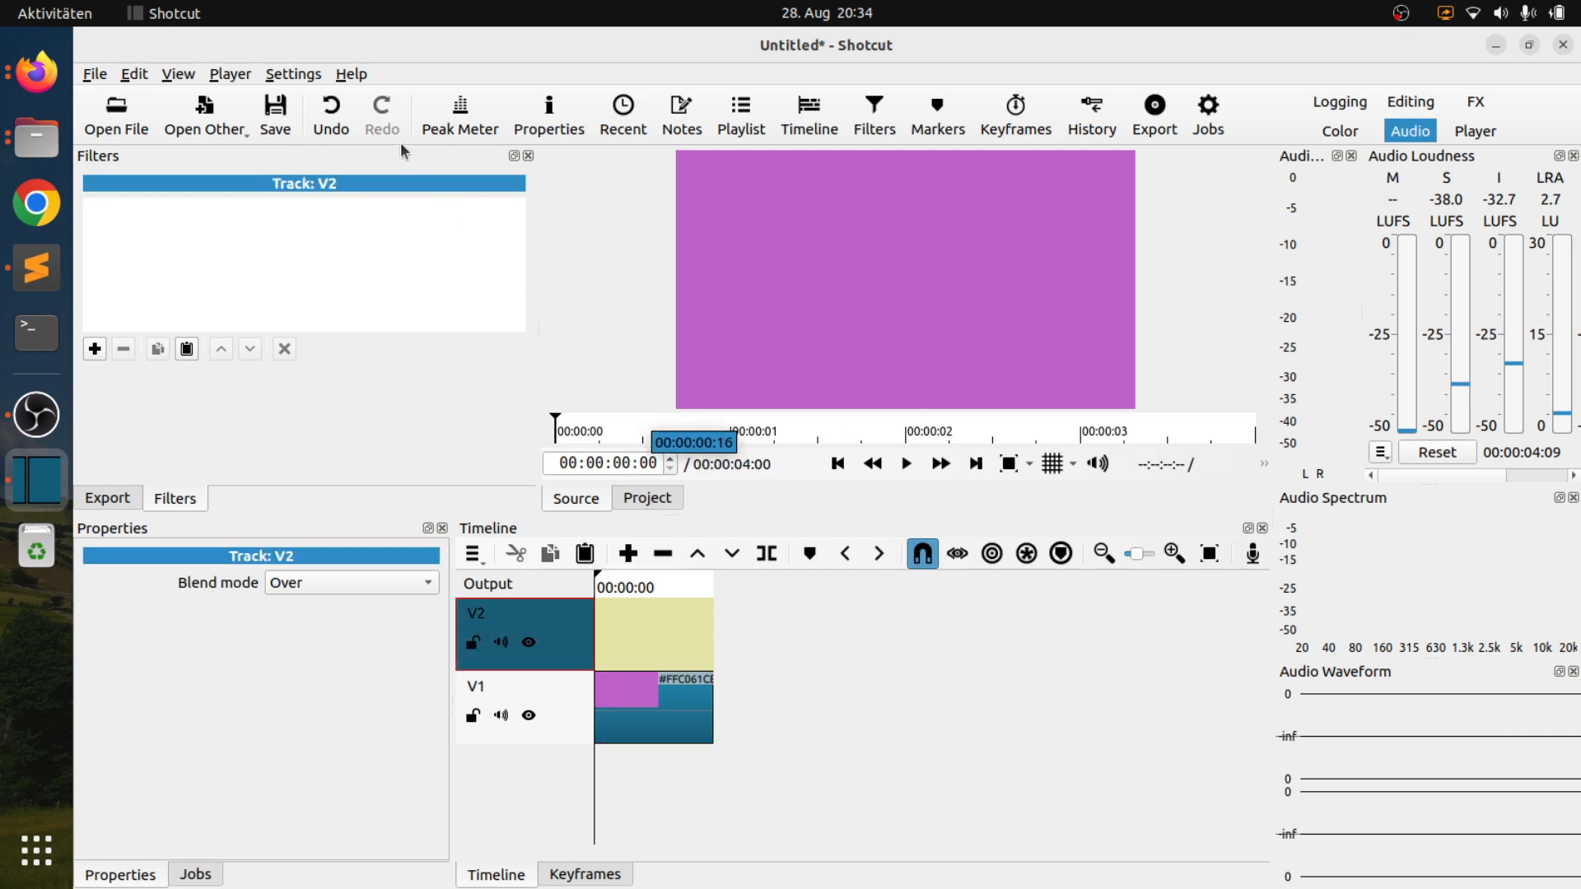
Set the project's video mode to the custom "Youtube shorts" preset and enlarge the preview area.
click(283, 75)
mouse_move(379, 140)
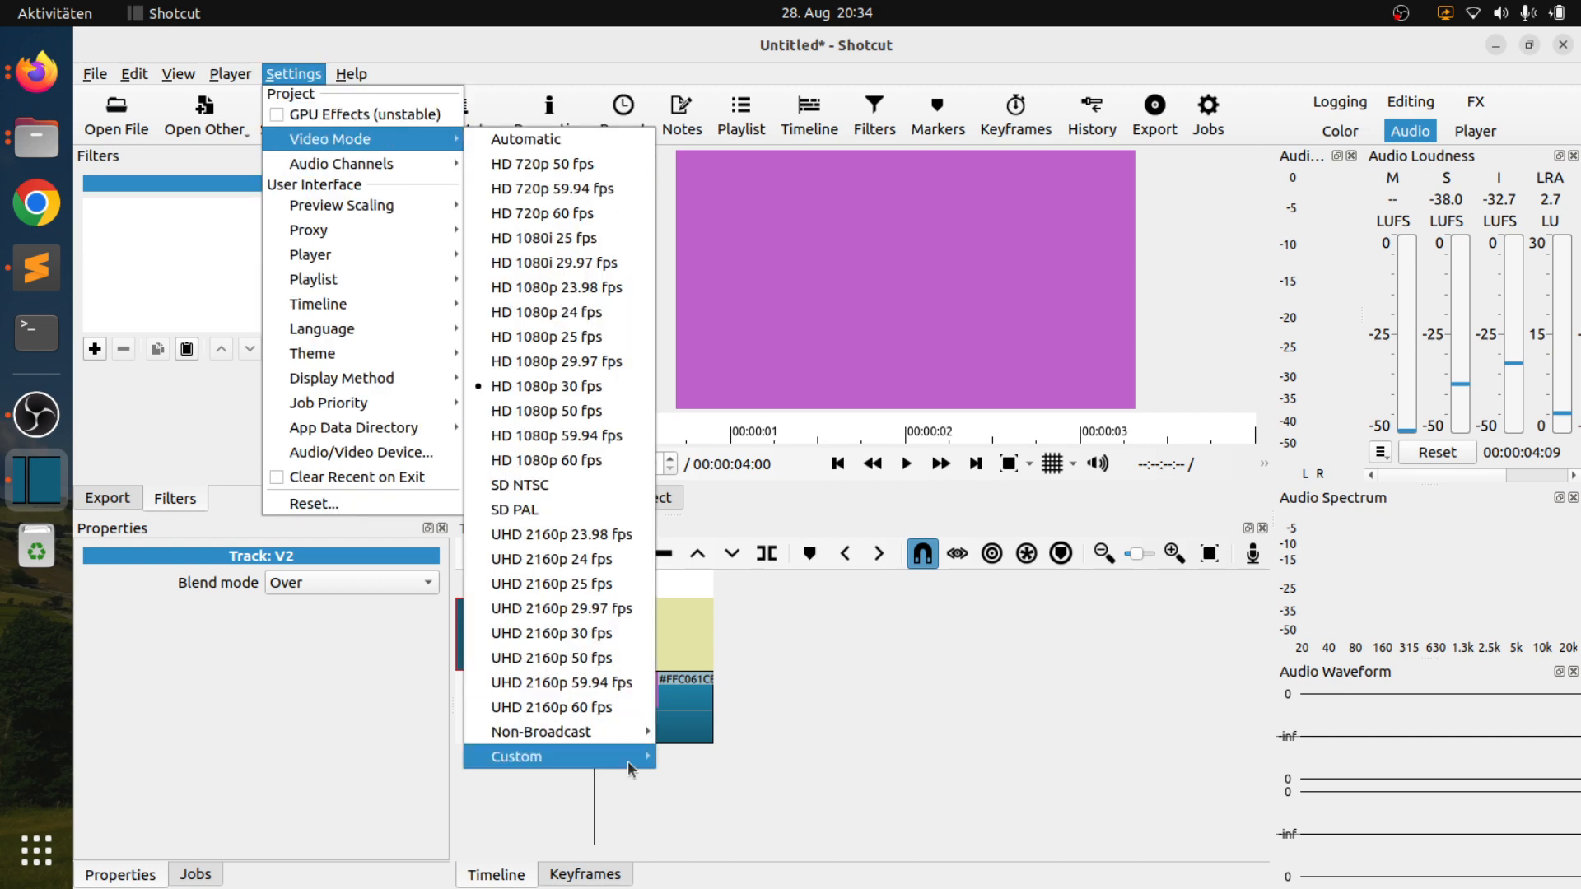
mouse_move(632, 758)
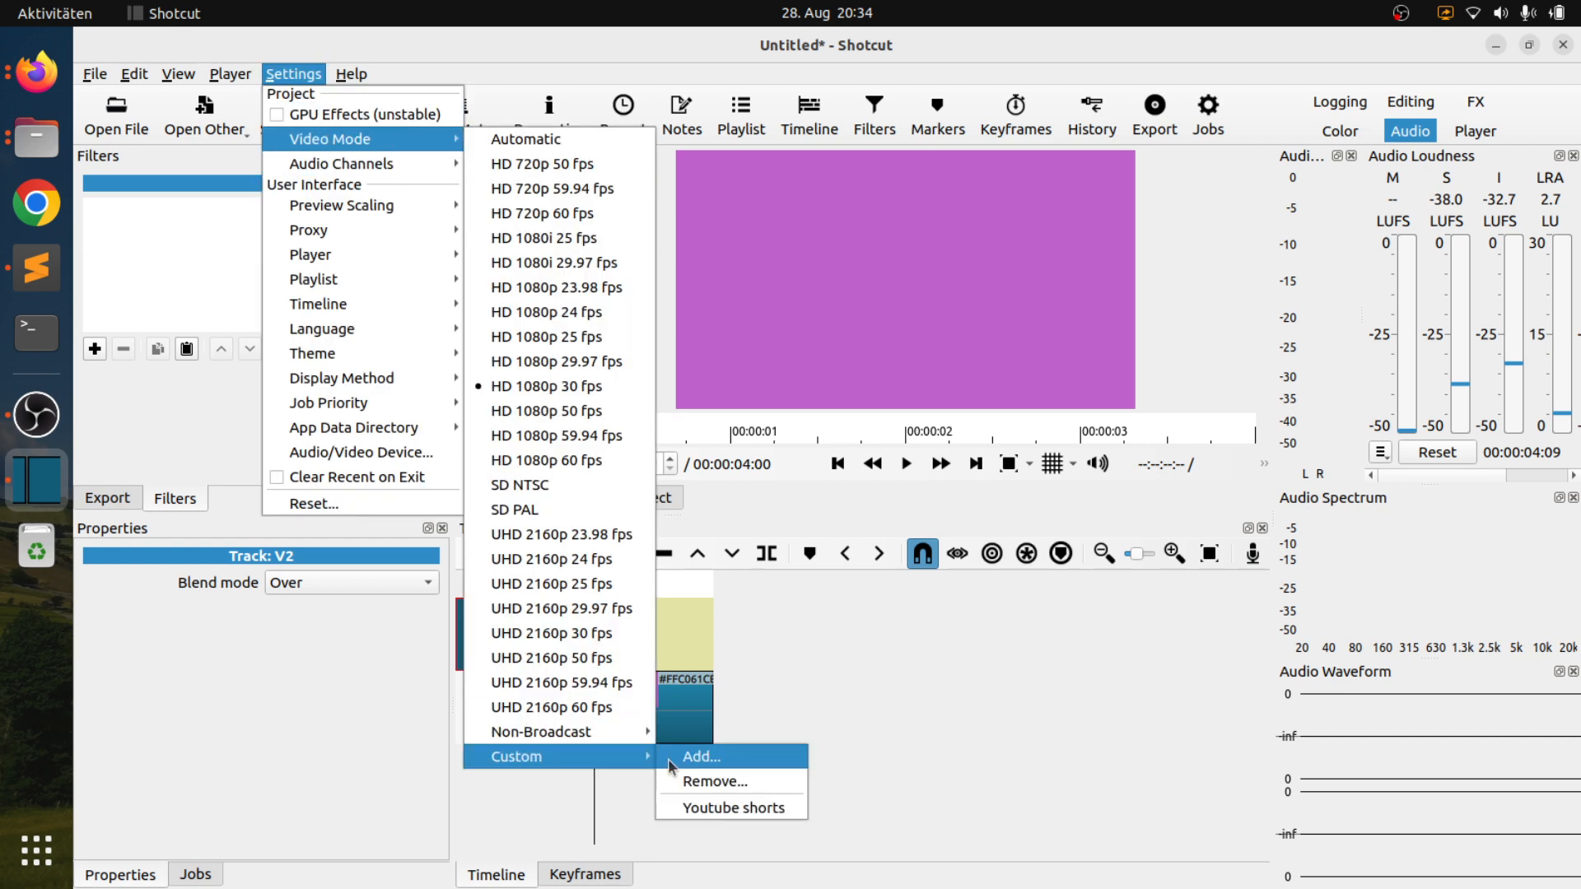
click(767, 808)
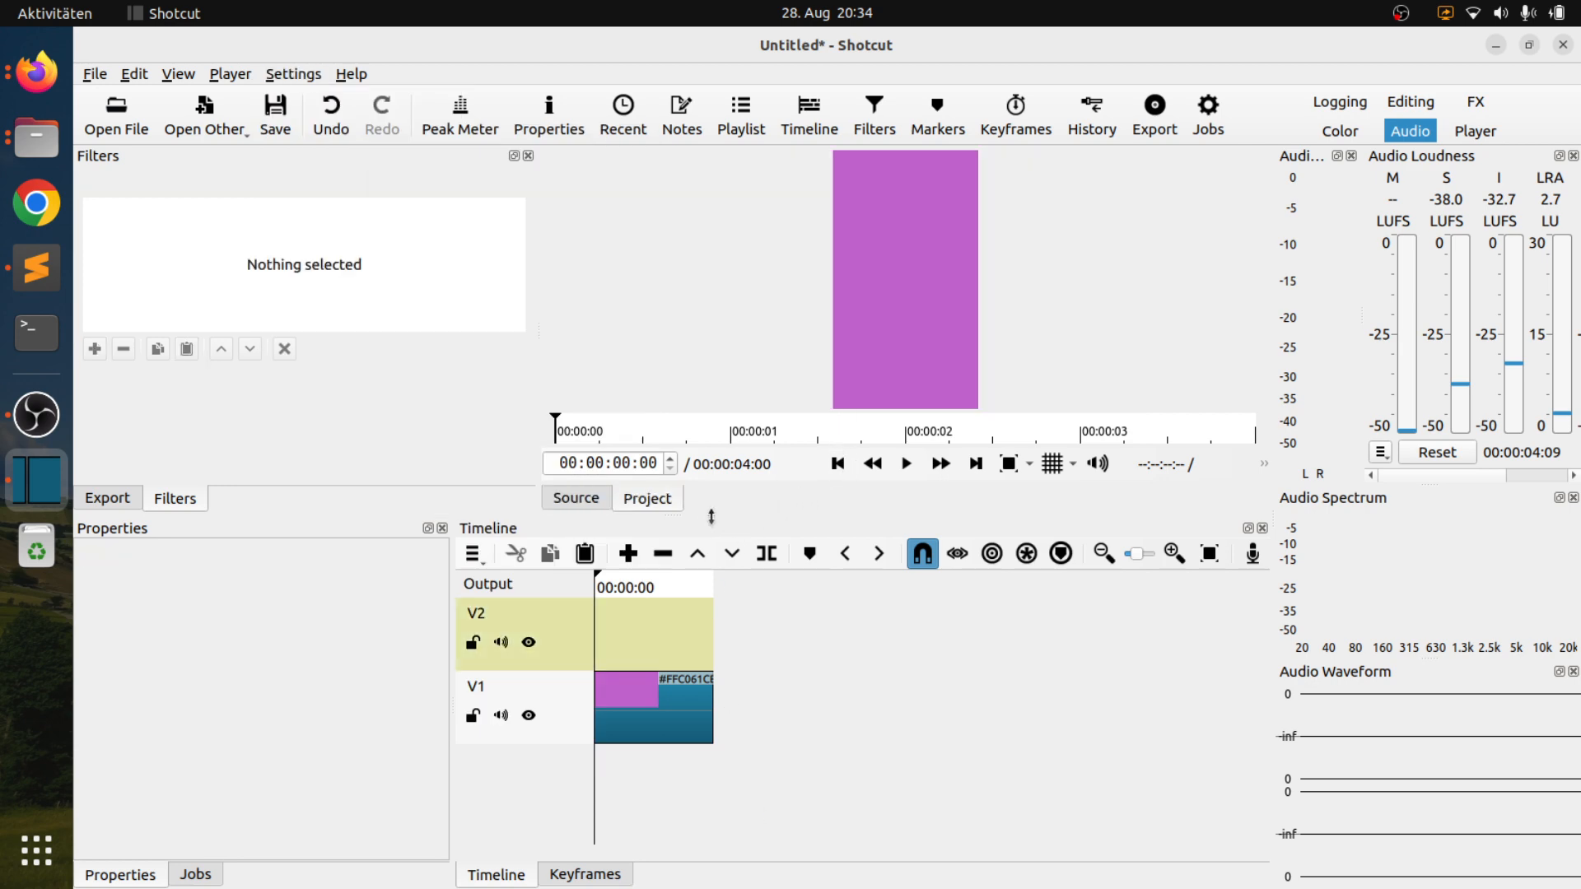
drag(702, 517, 679, 664)
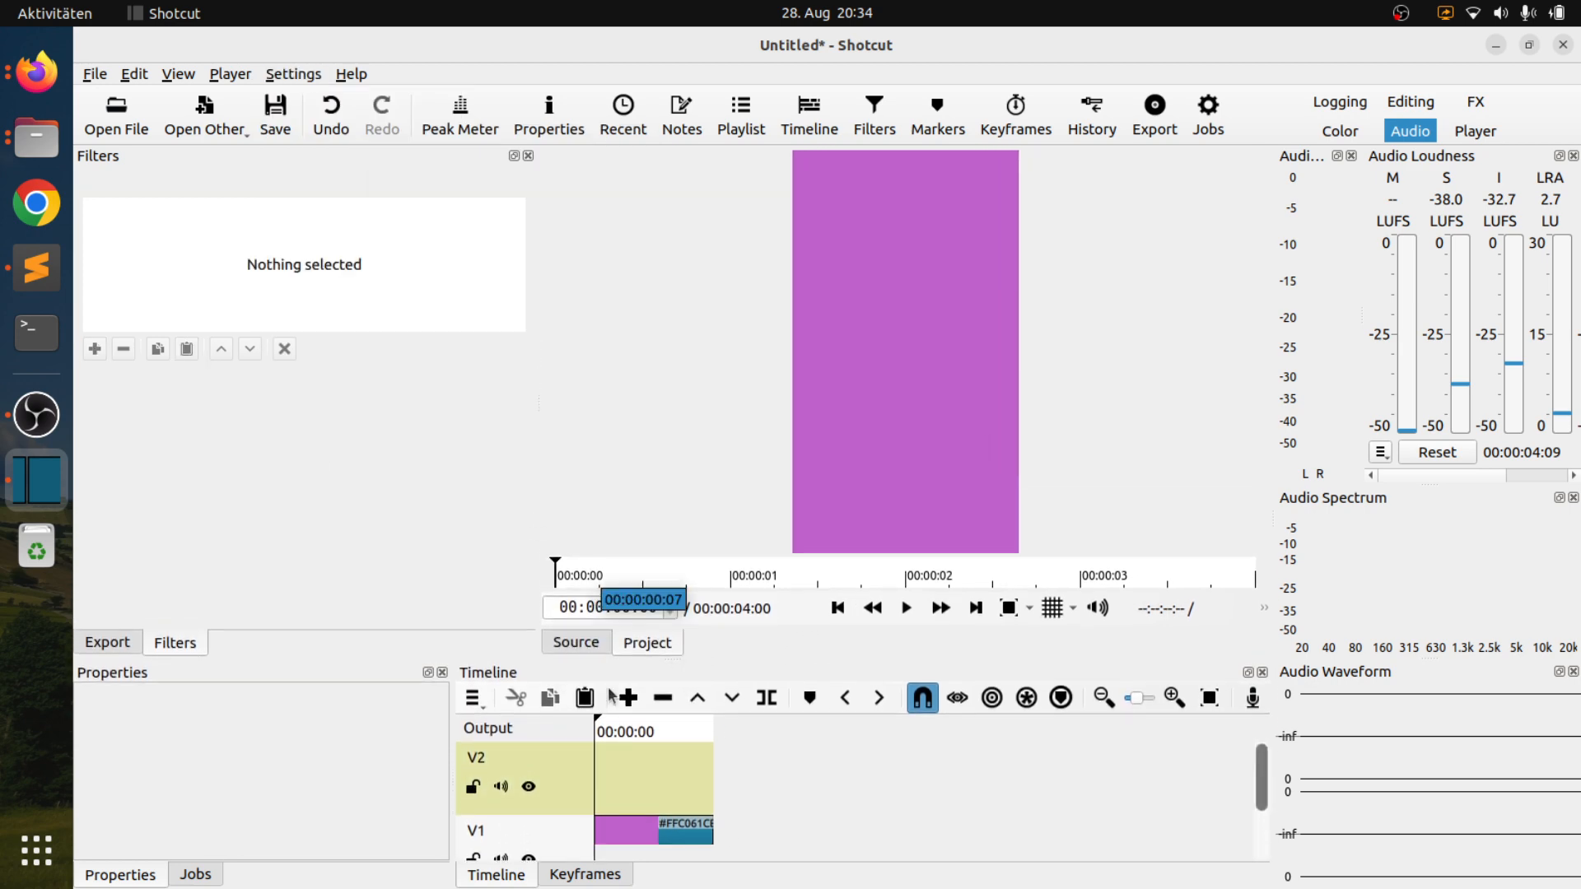
Add down-47585_1280.png from the file manager to track V2 and align it with the start of the color clip.
click(37, 140)
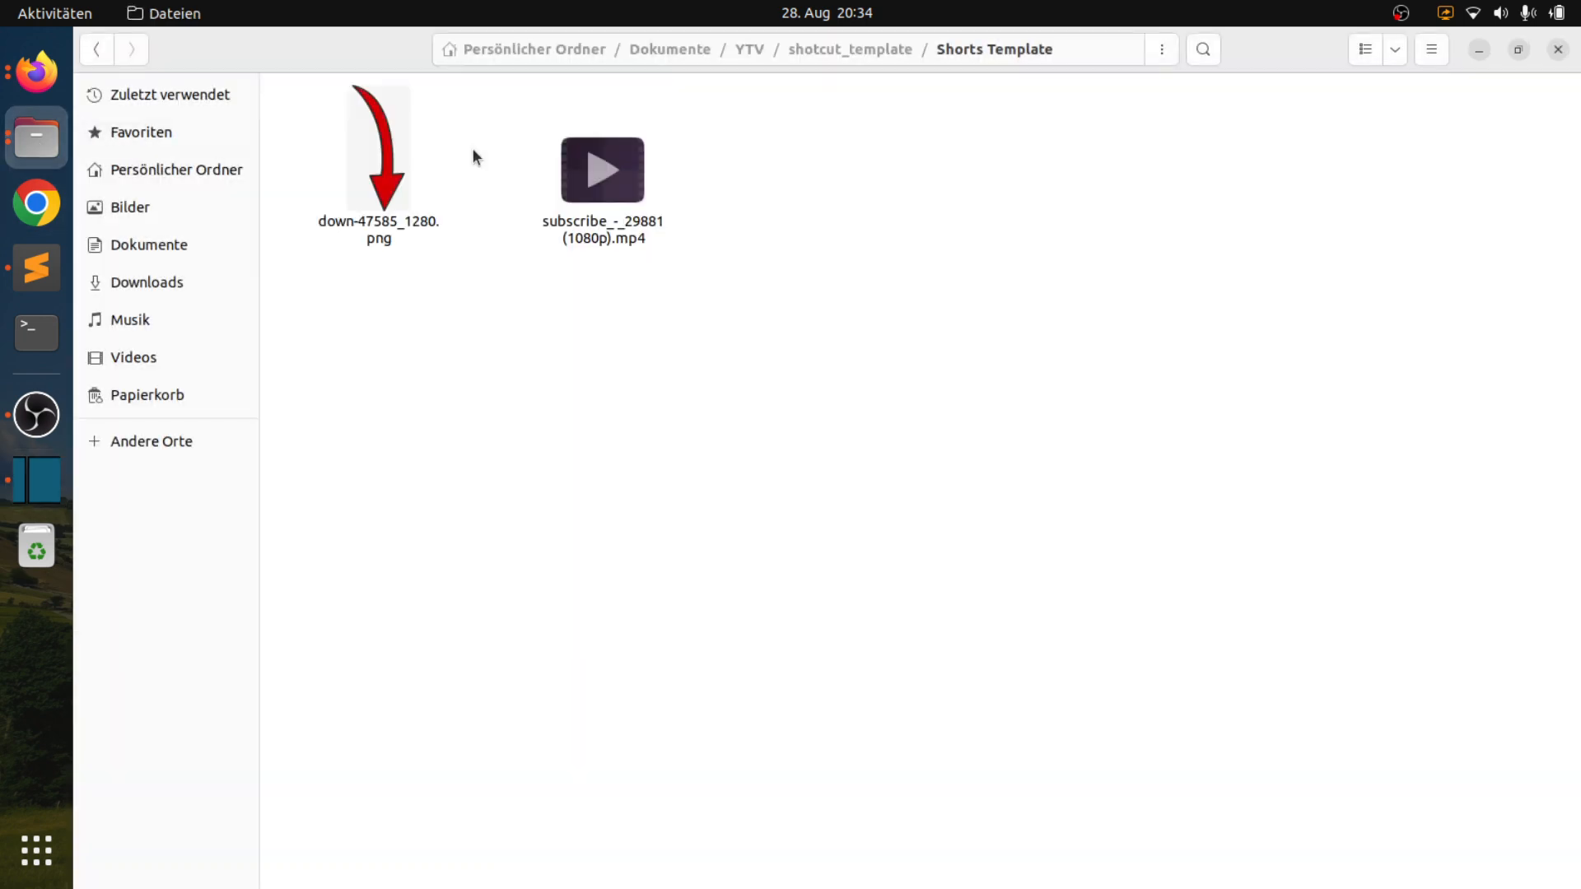
drag(389, 171, 642, 766)
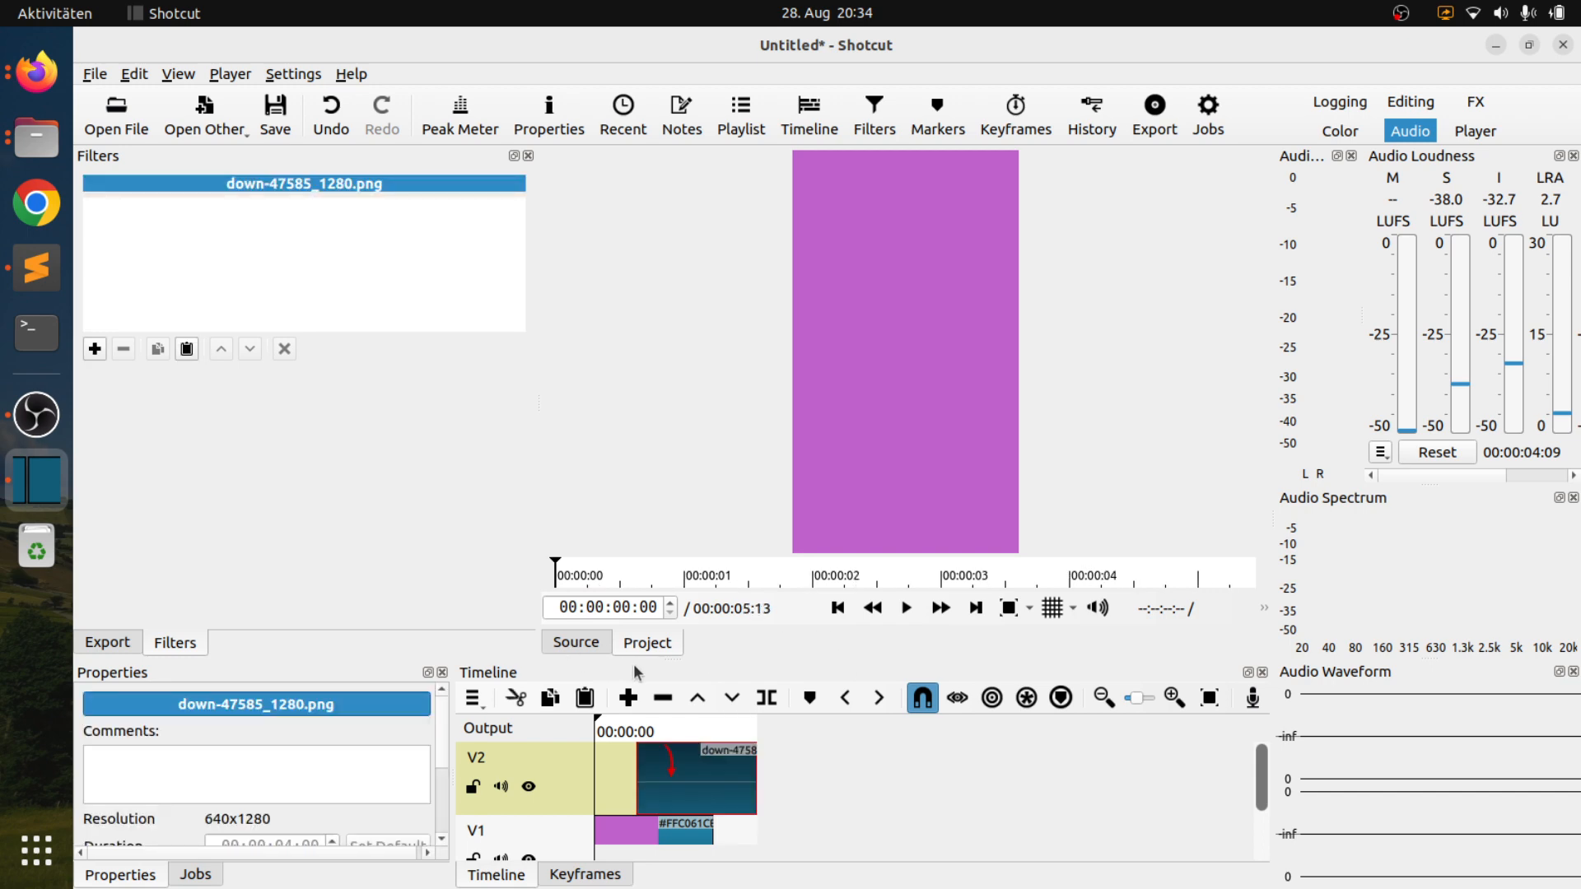
drag(684, 660, 701, 548)
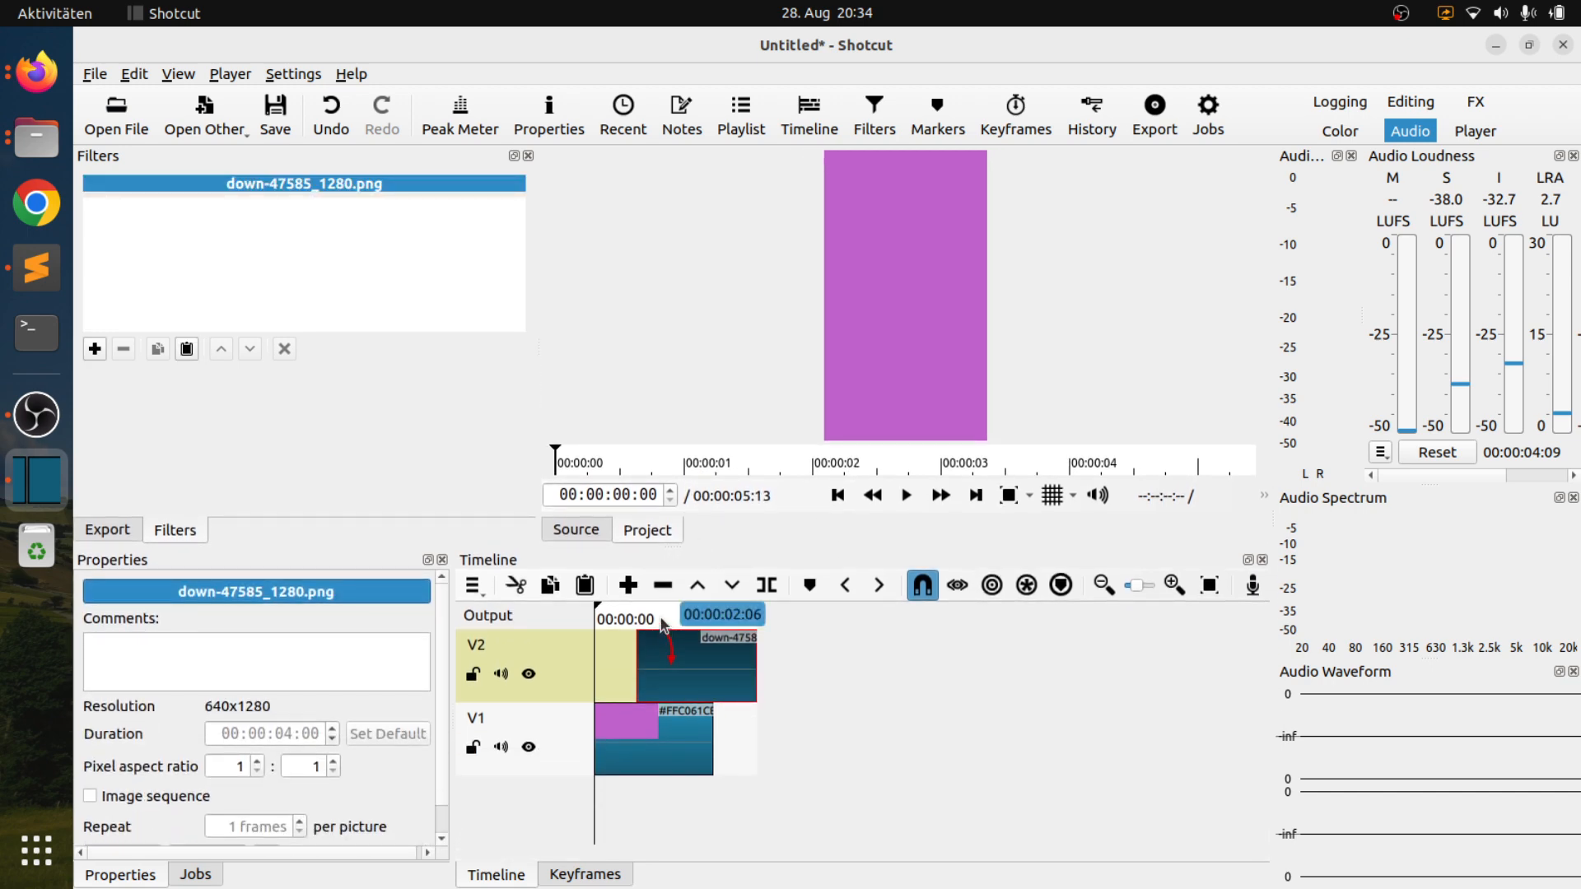
click(667, 617)
drag(706, 654, 663, 659)
click(632, 663)
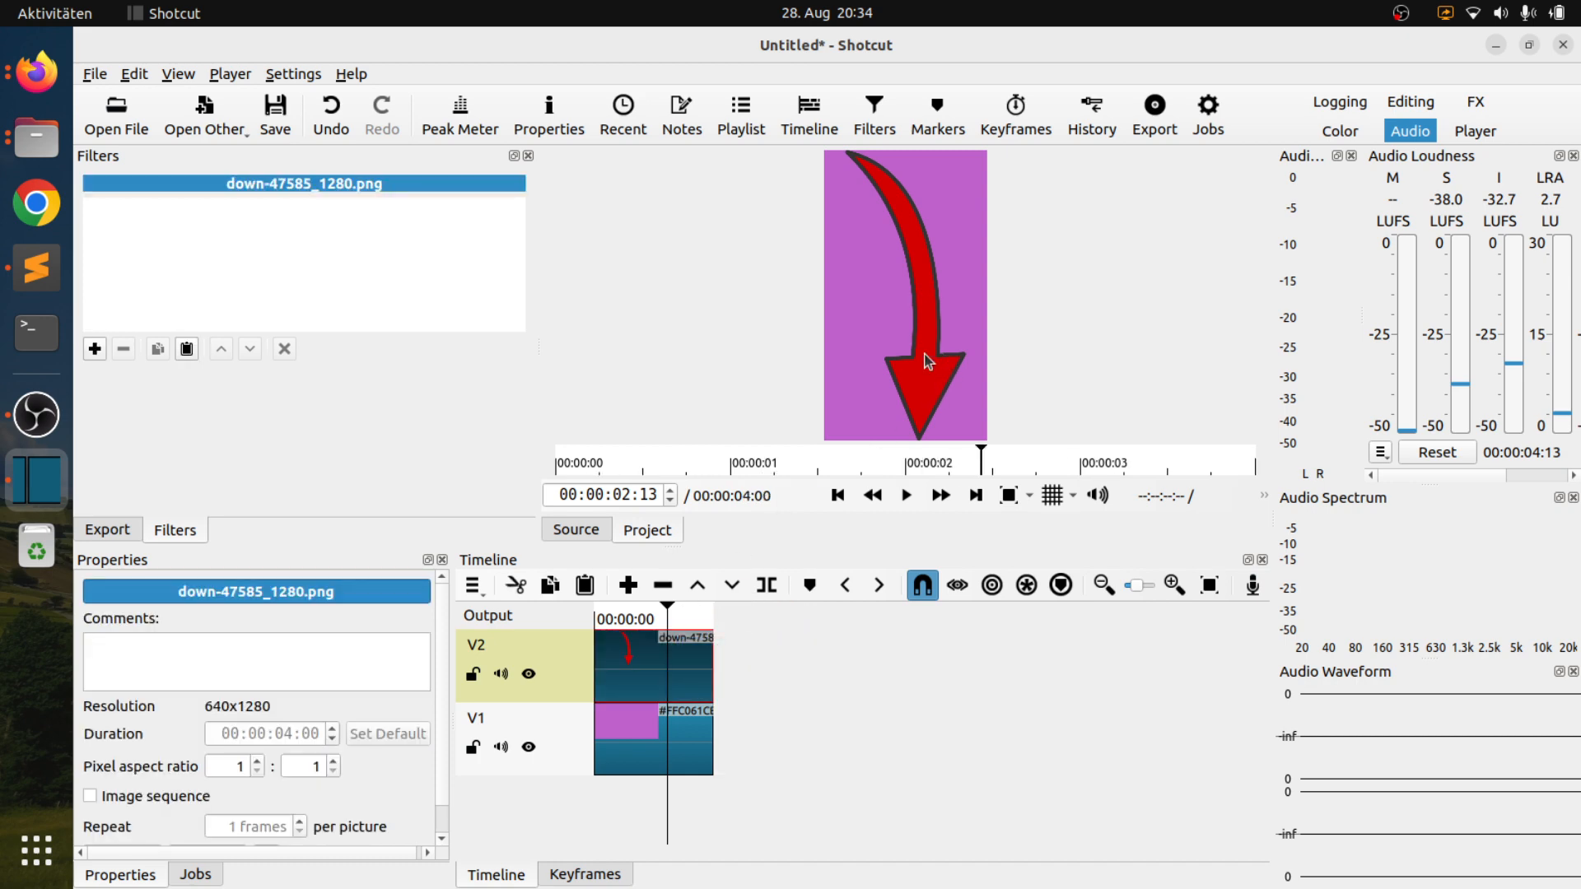
Search the filters for "zoom" and add Size, Position & Rotate to the arrow clip.
click(95, 348)
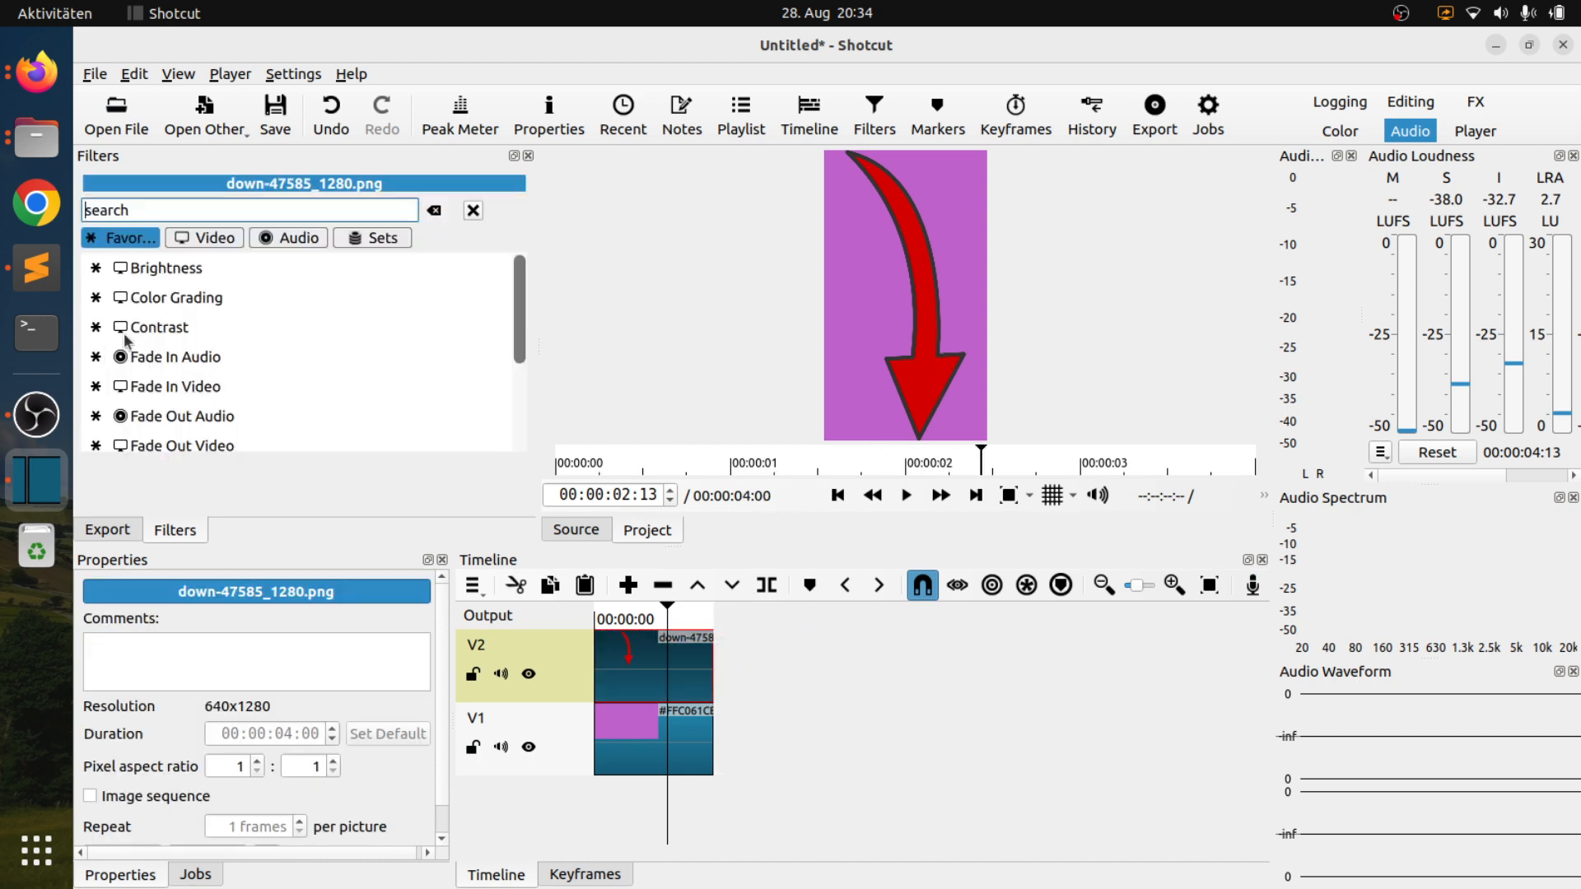
text(z)
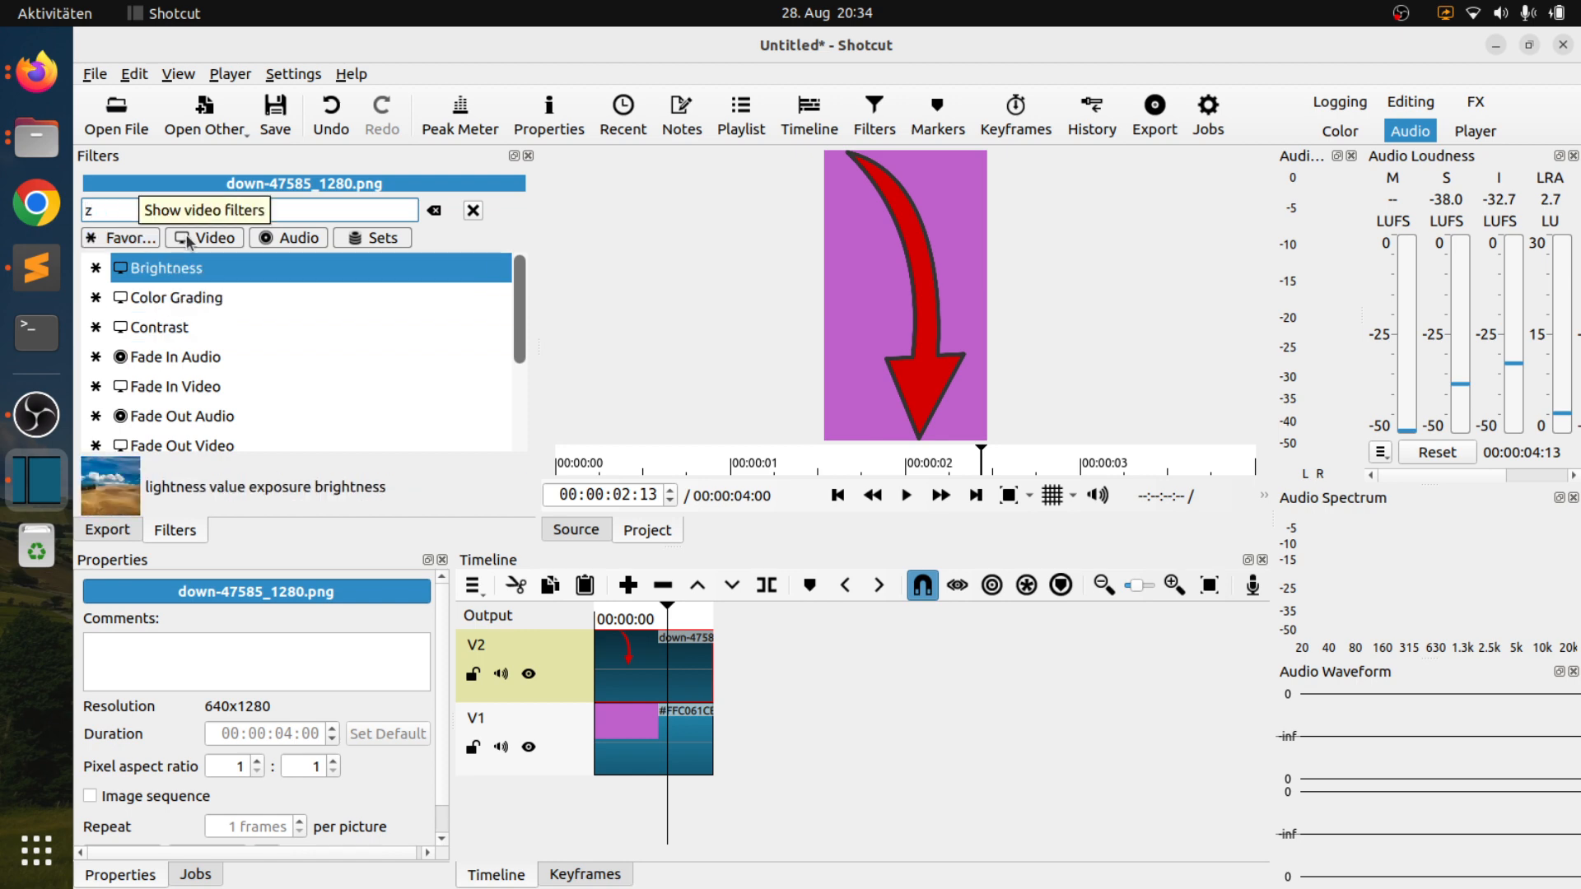
text(oom)
click(206, 272)
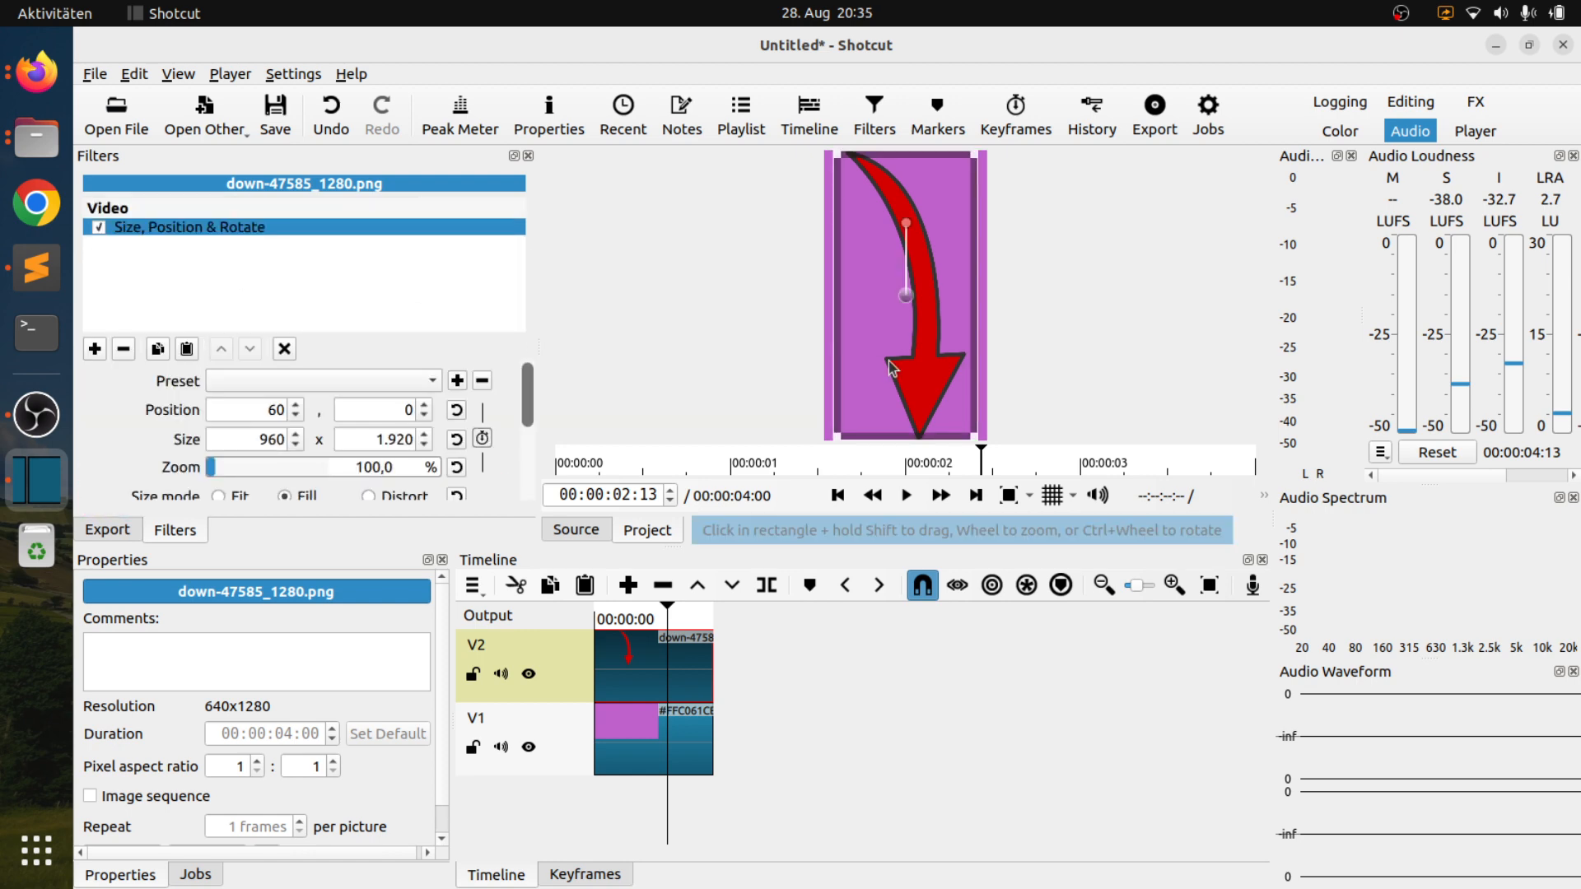
Shrink the arrow to about 204 x 408 and move it low in the frame, at about position 503, 1252.
scroll(924, 282, down, 10)
scroll(924, 282, up, 5)
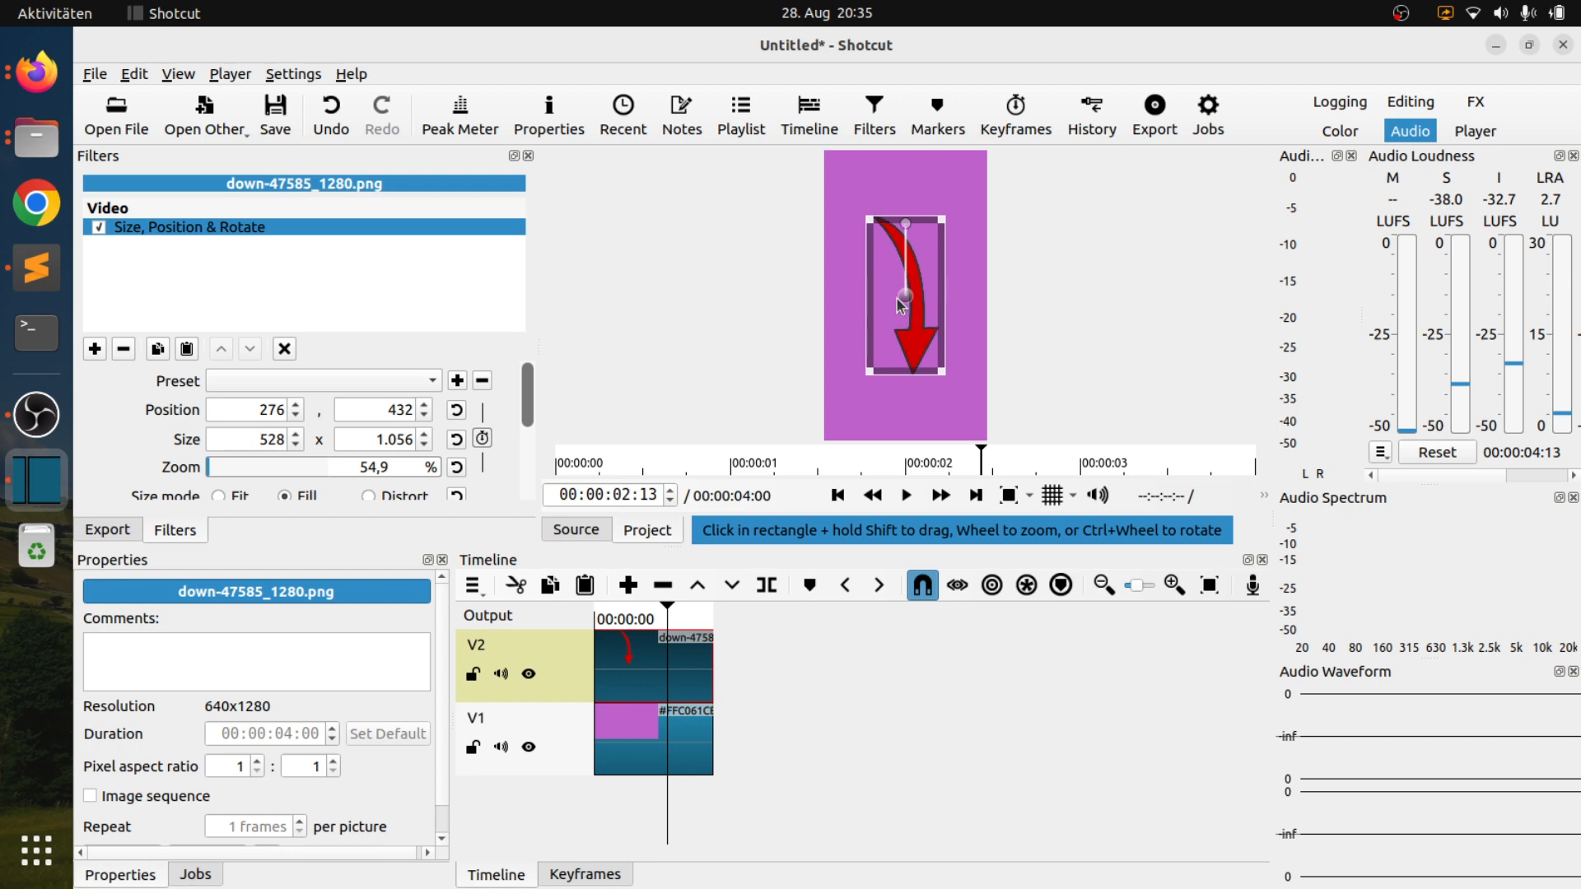
scroll(894, 293, down, 1)
drag(913, 346, 912, 354)
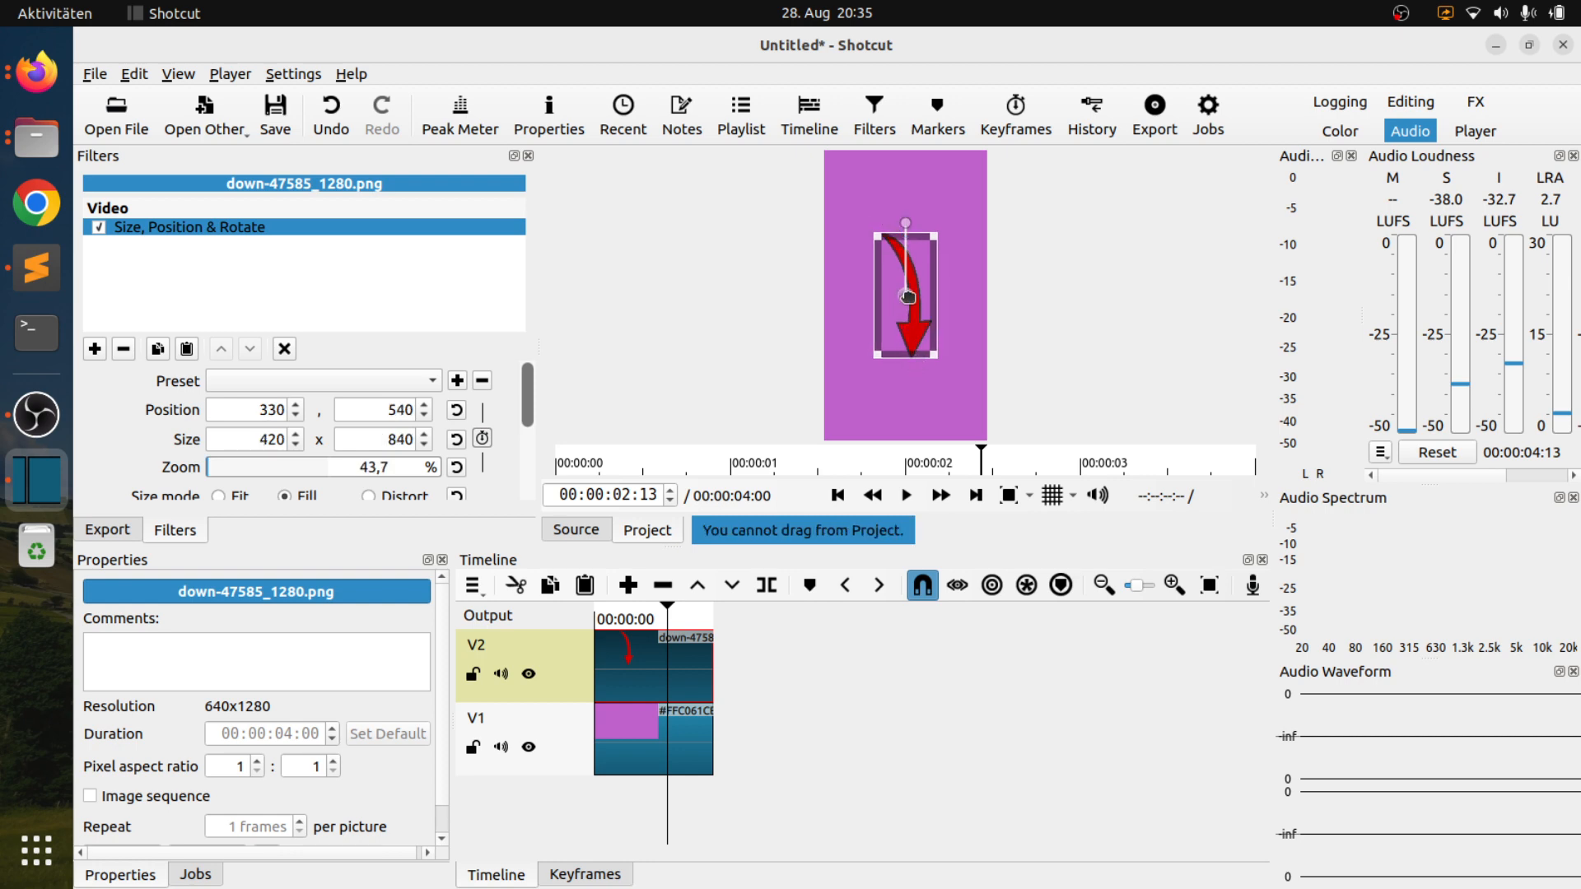
drag(908, 296, 925, 391)
scroll(925, 347, down, 3)
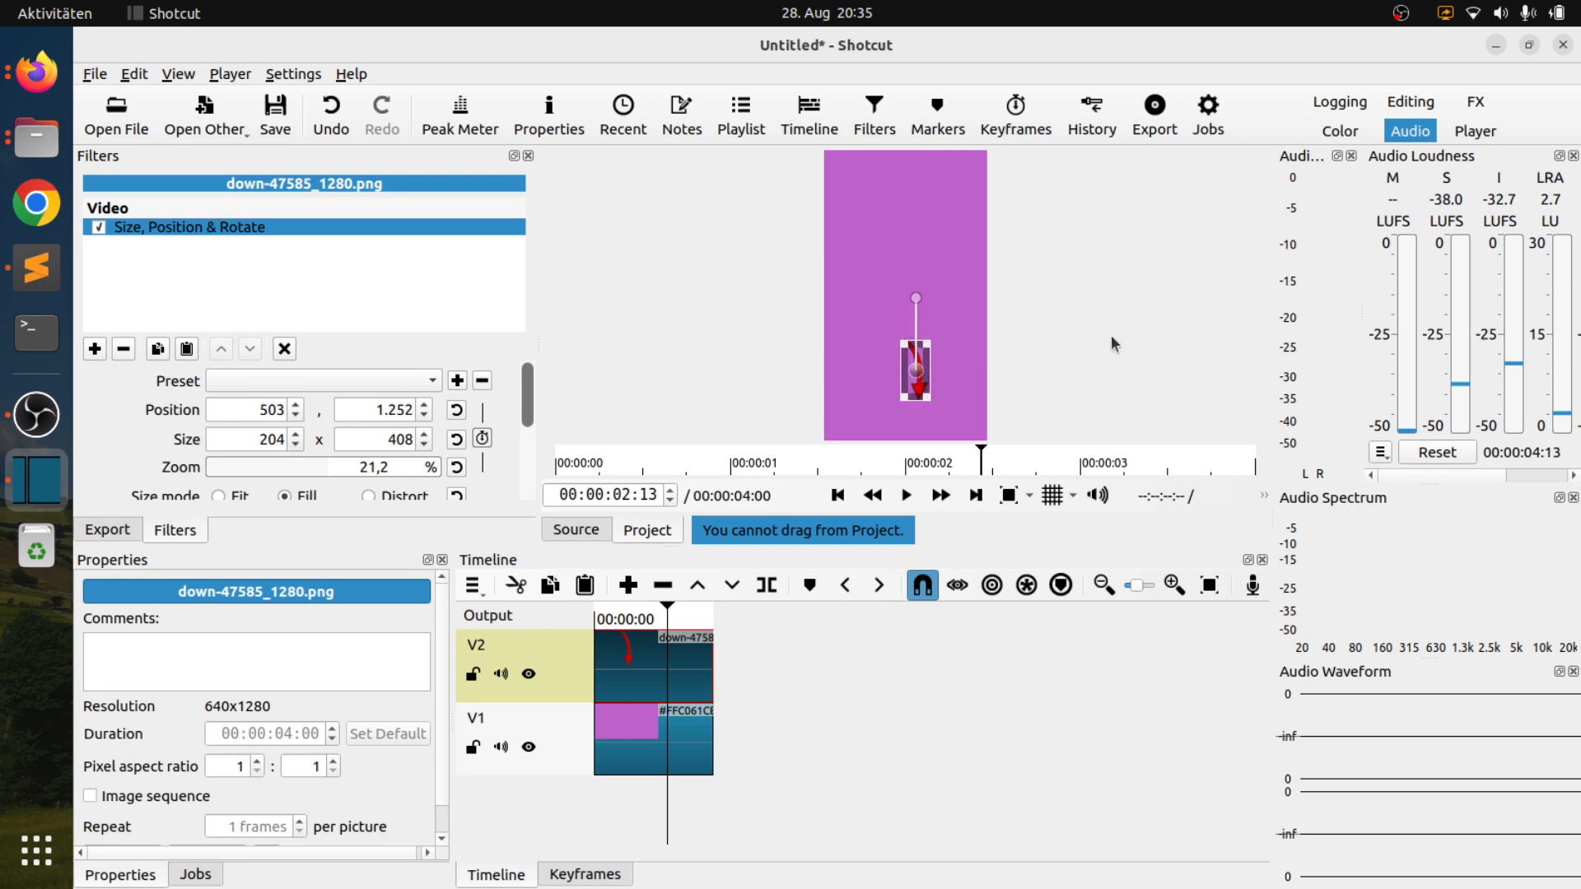
Move the playhead to the end of the clips and select the arrow clip on track V2.
click(751, 690)
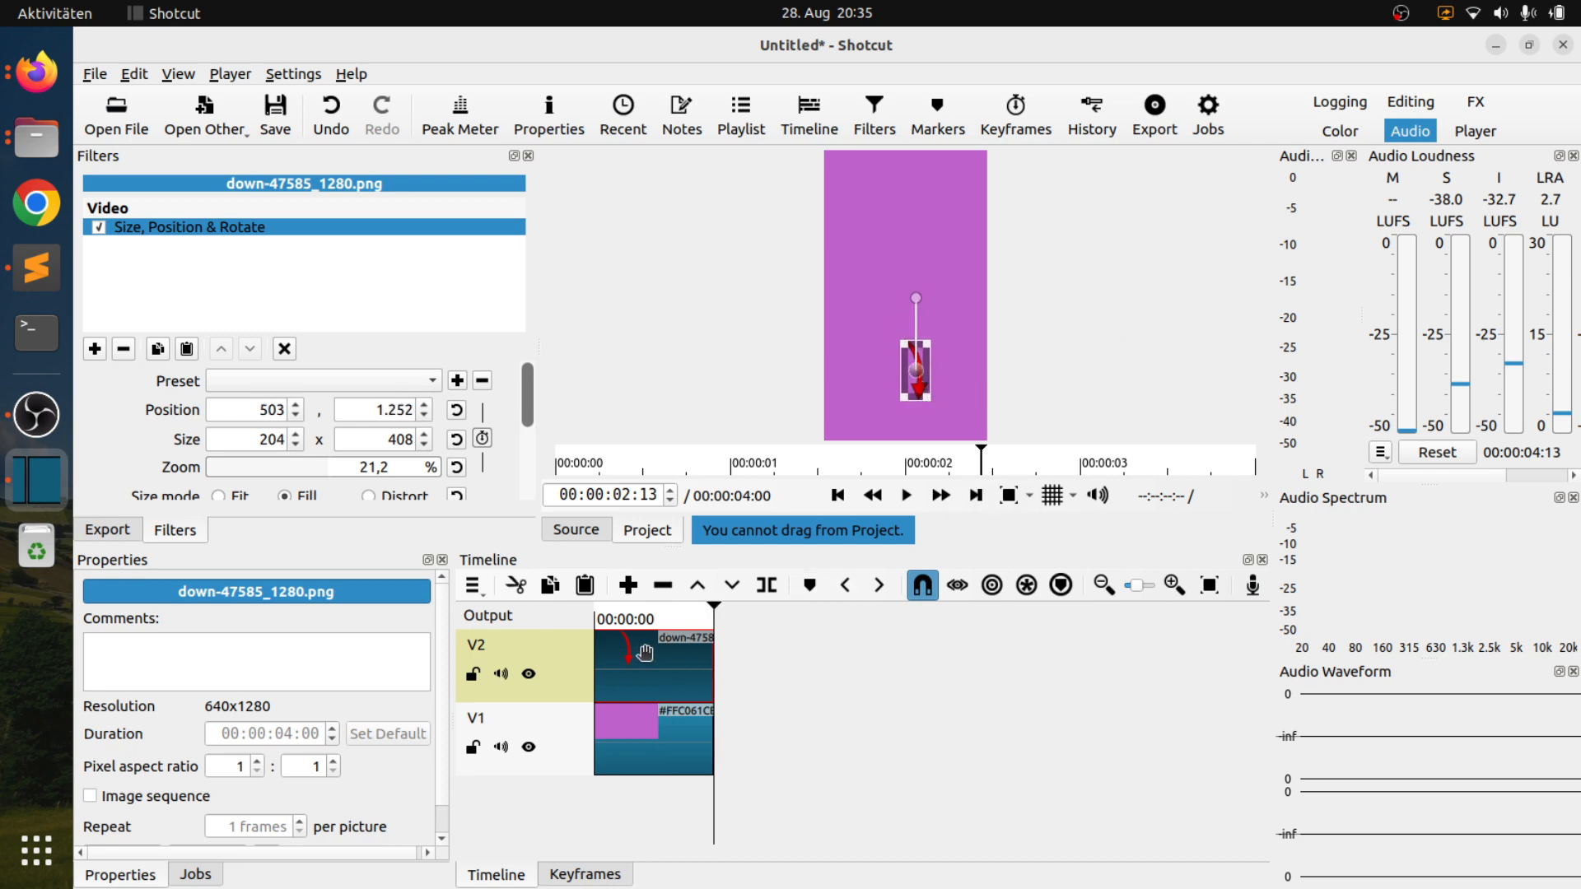
click(647, 738)
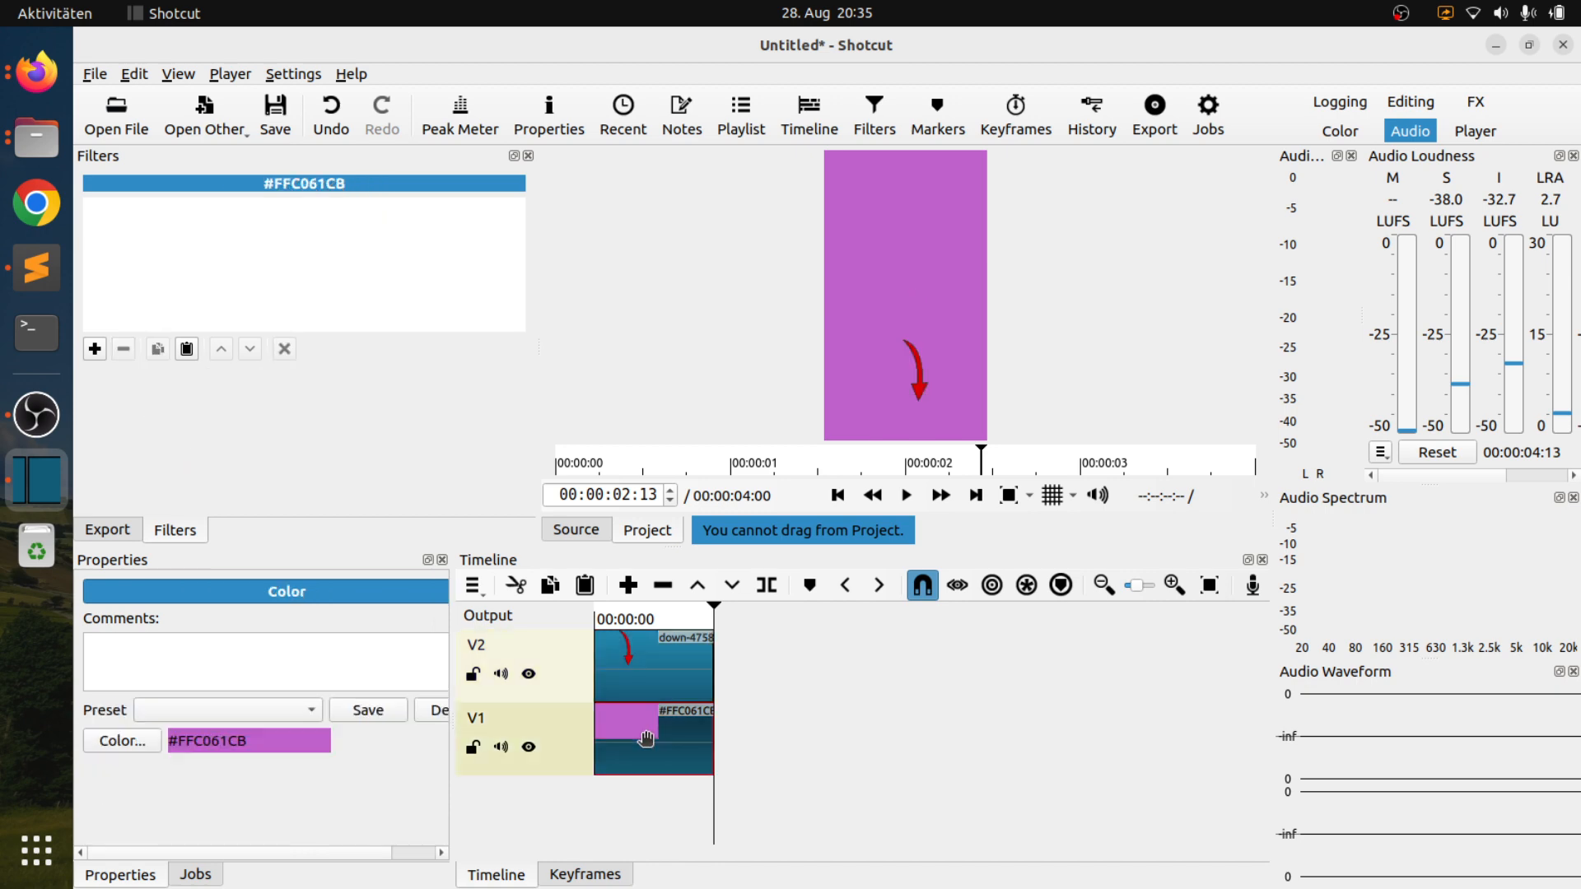
click(626, 650)
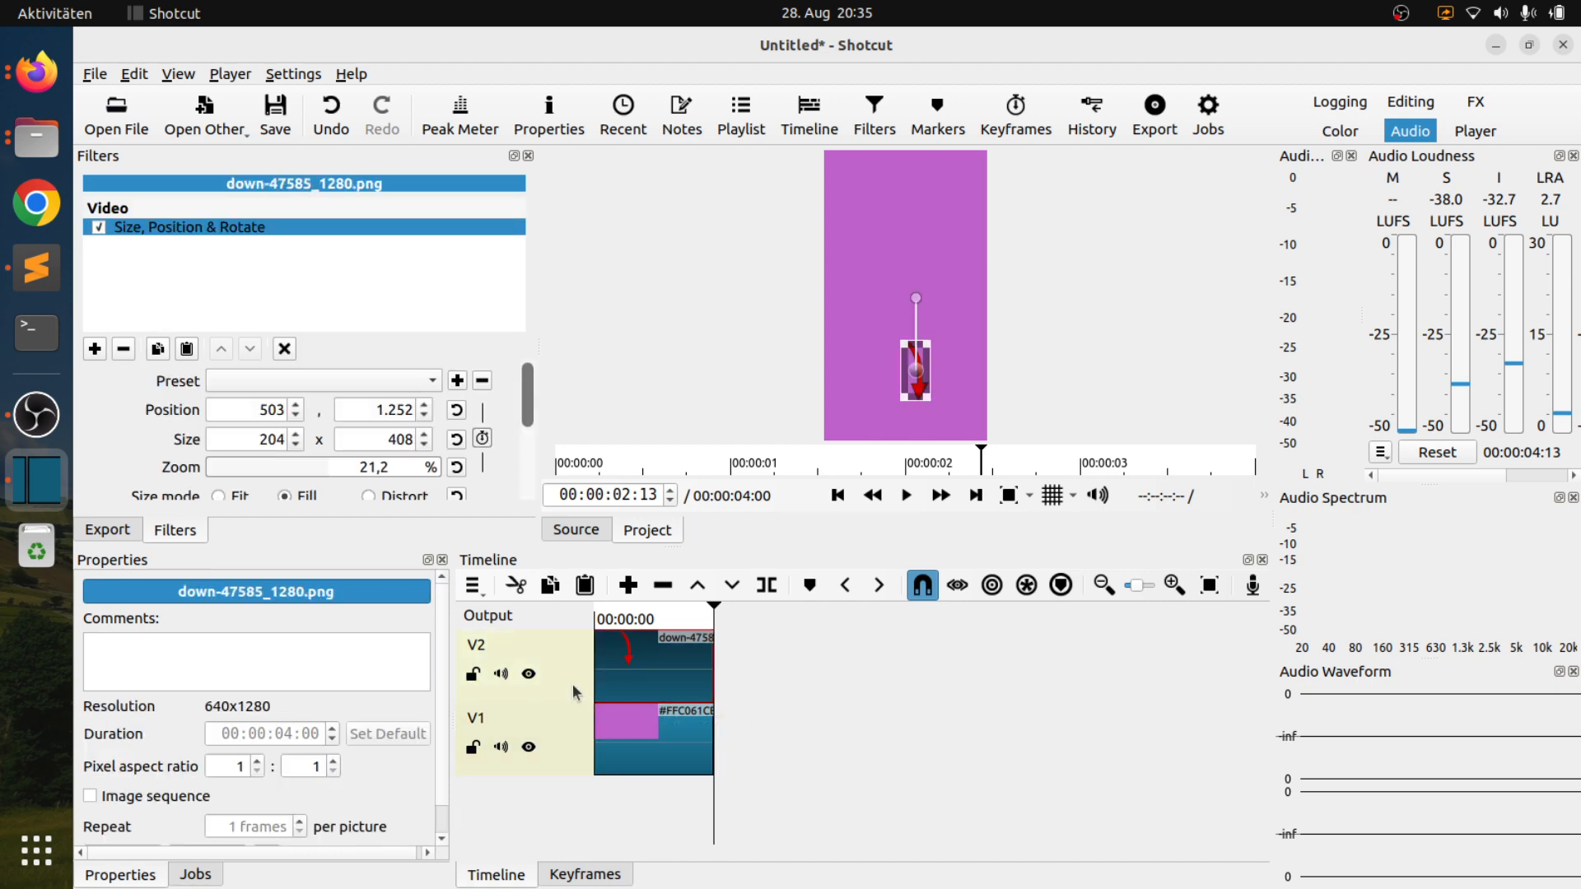
Add a video track above V2 and place subscribe_-_29881 (1080p).mp4 from the file manager at its start.
click(573, 692)
right_click(642, 581)
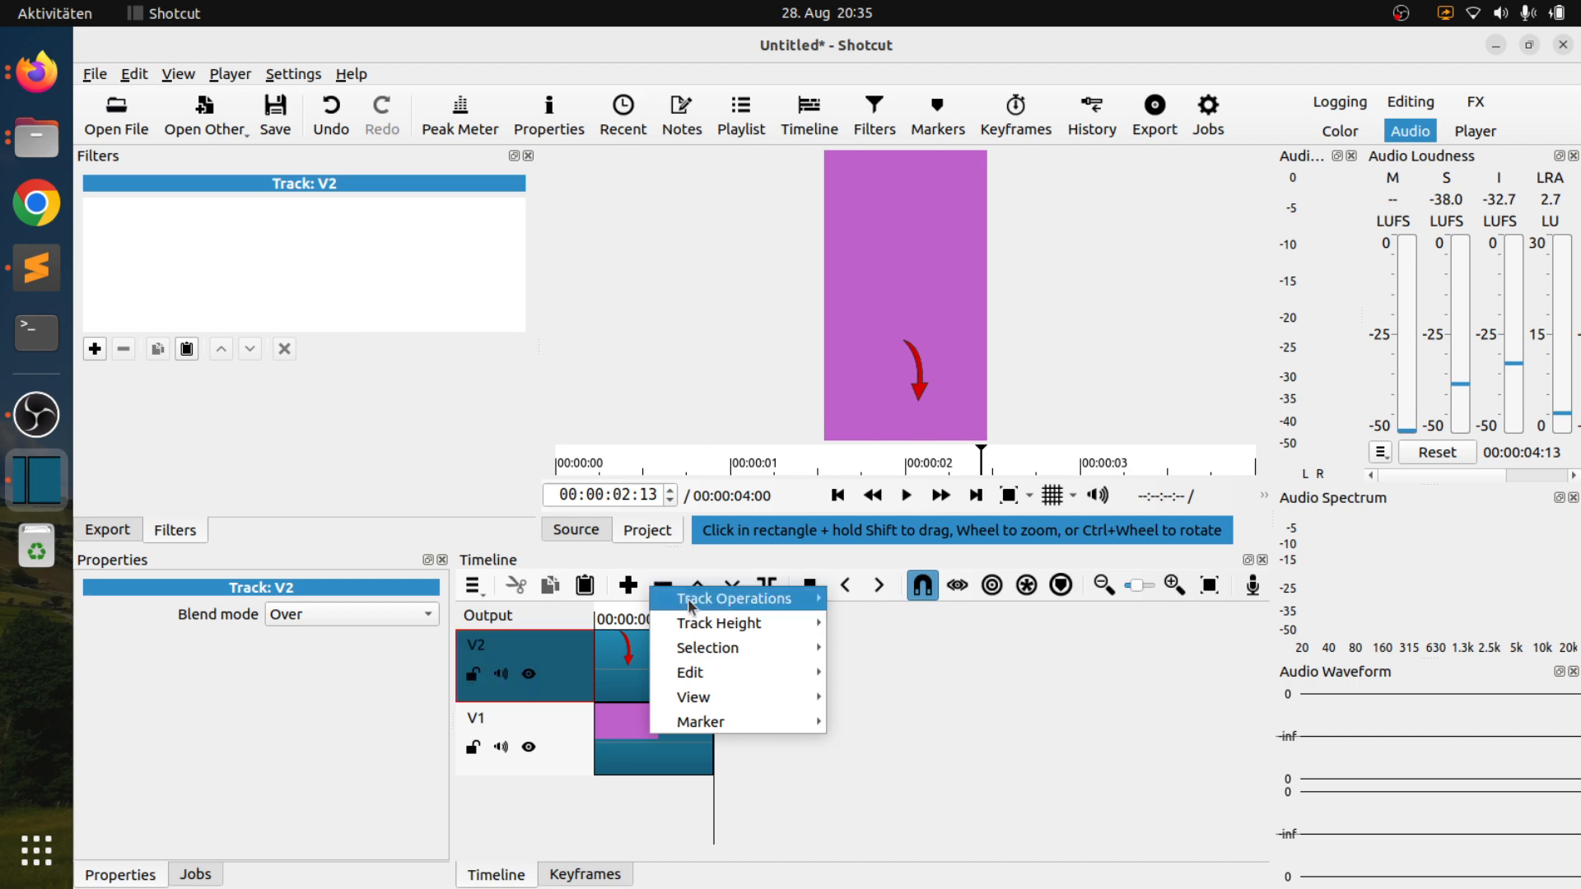
mouse_move(694, 608)
click(905, 625)
key(alt+Tab)
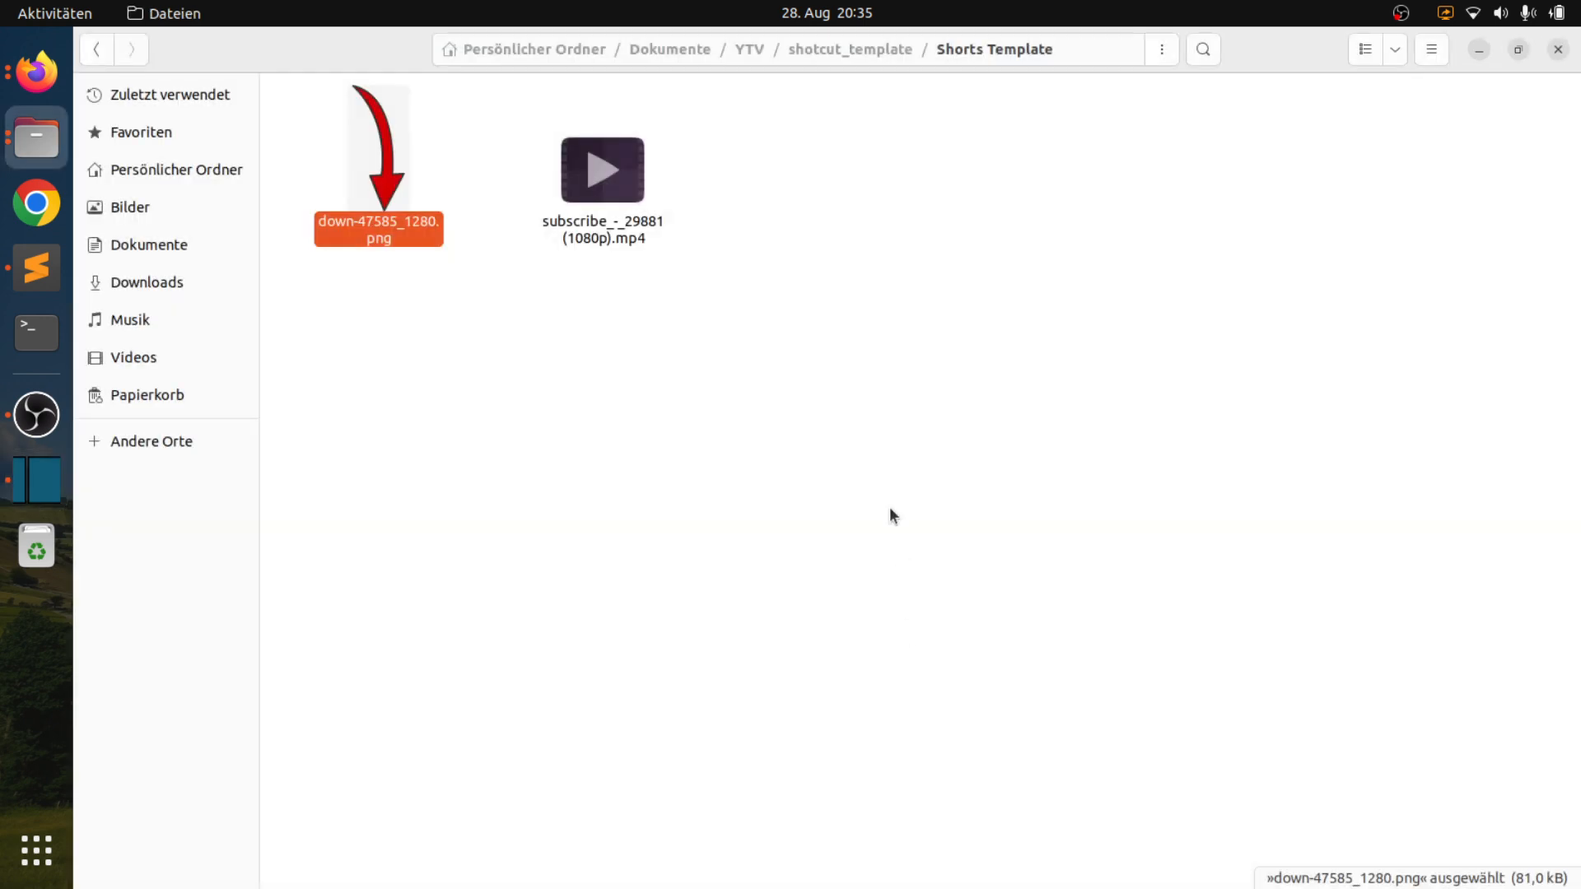
drag(617, 218, 638, 671)
key(alt+Tab)
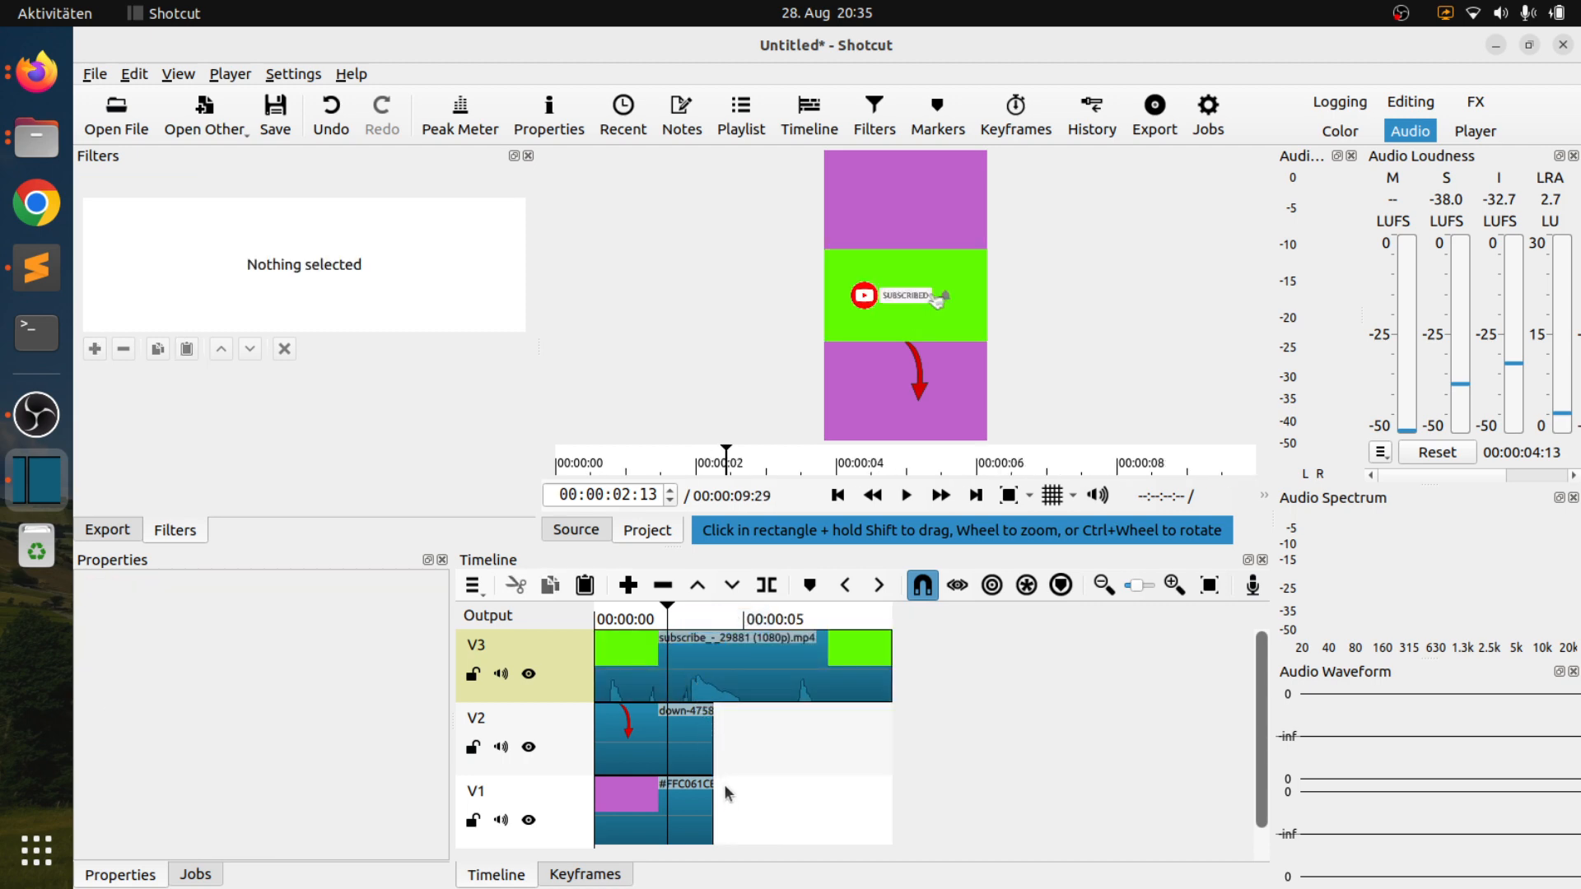
Extend the purple color clip on V1 and the arrow clip on V2 to the end of the subscribe clip.
drag(714, 799, 896, 812)
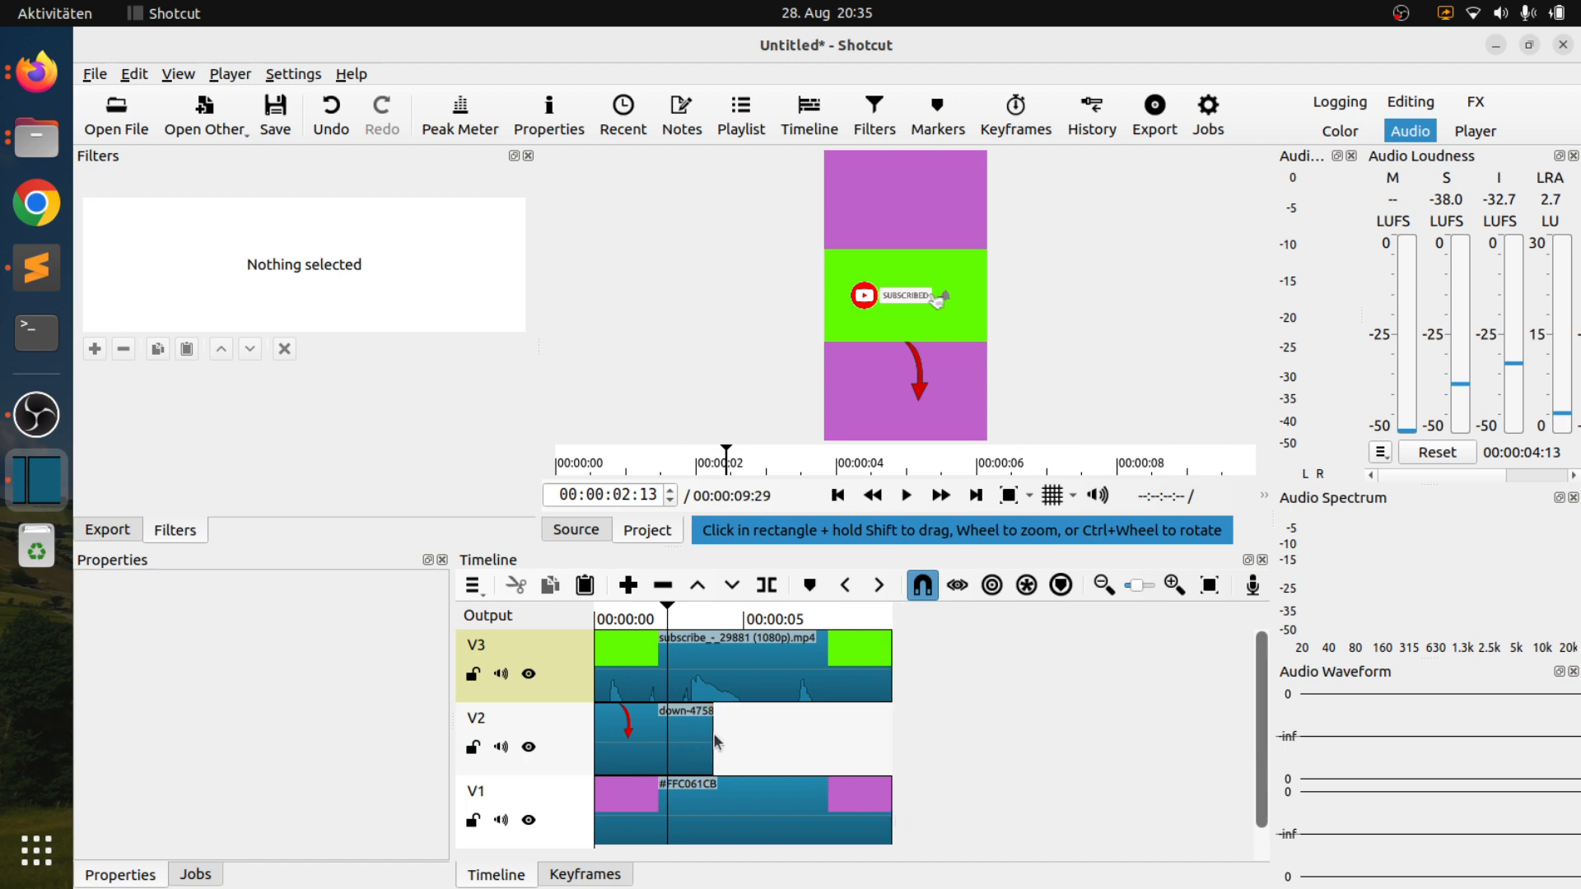
click(715, 741)
drag(715, 741, 887, 747)
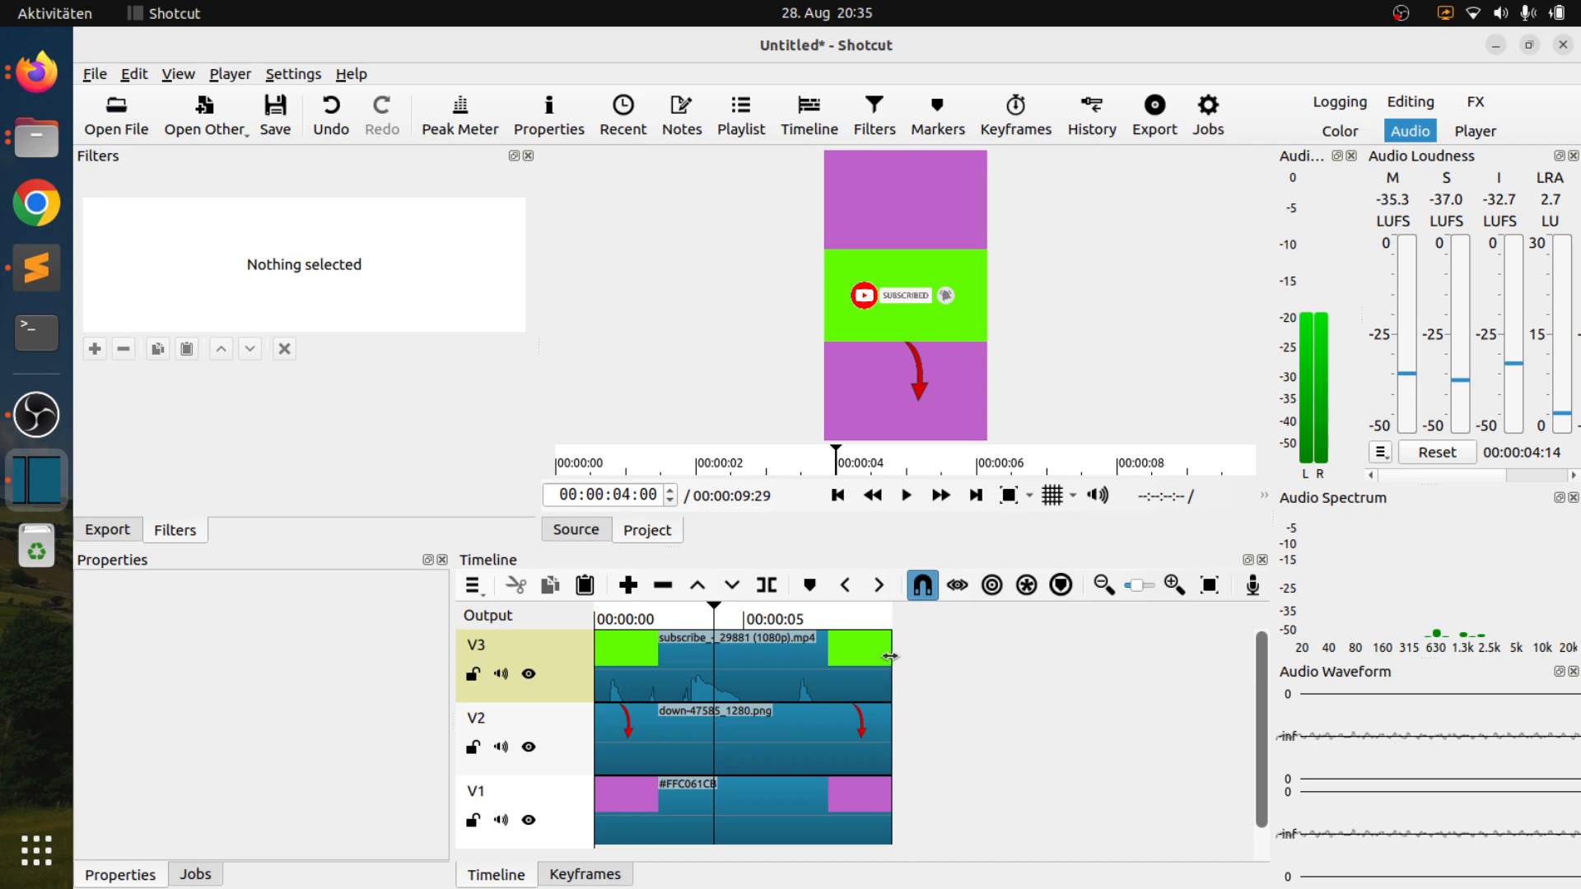
Search the filters for "chrom", add Chroma Key: Simple to the subscribe clip and set its distance to 82.9 %.
click(792, 654)
click(95, 349)
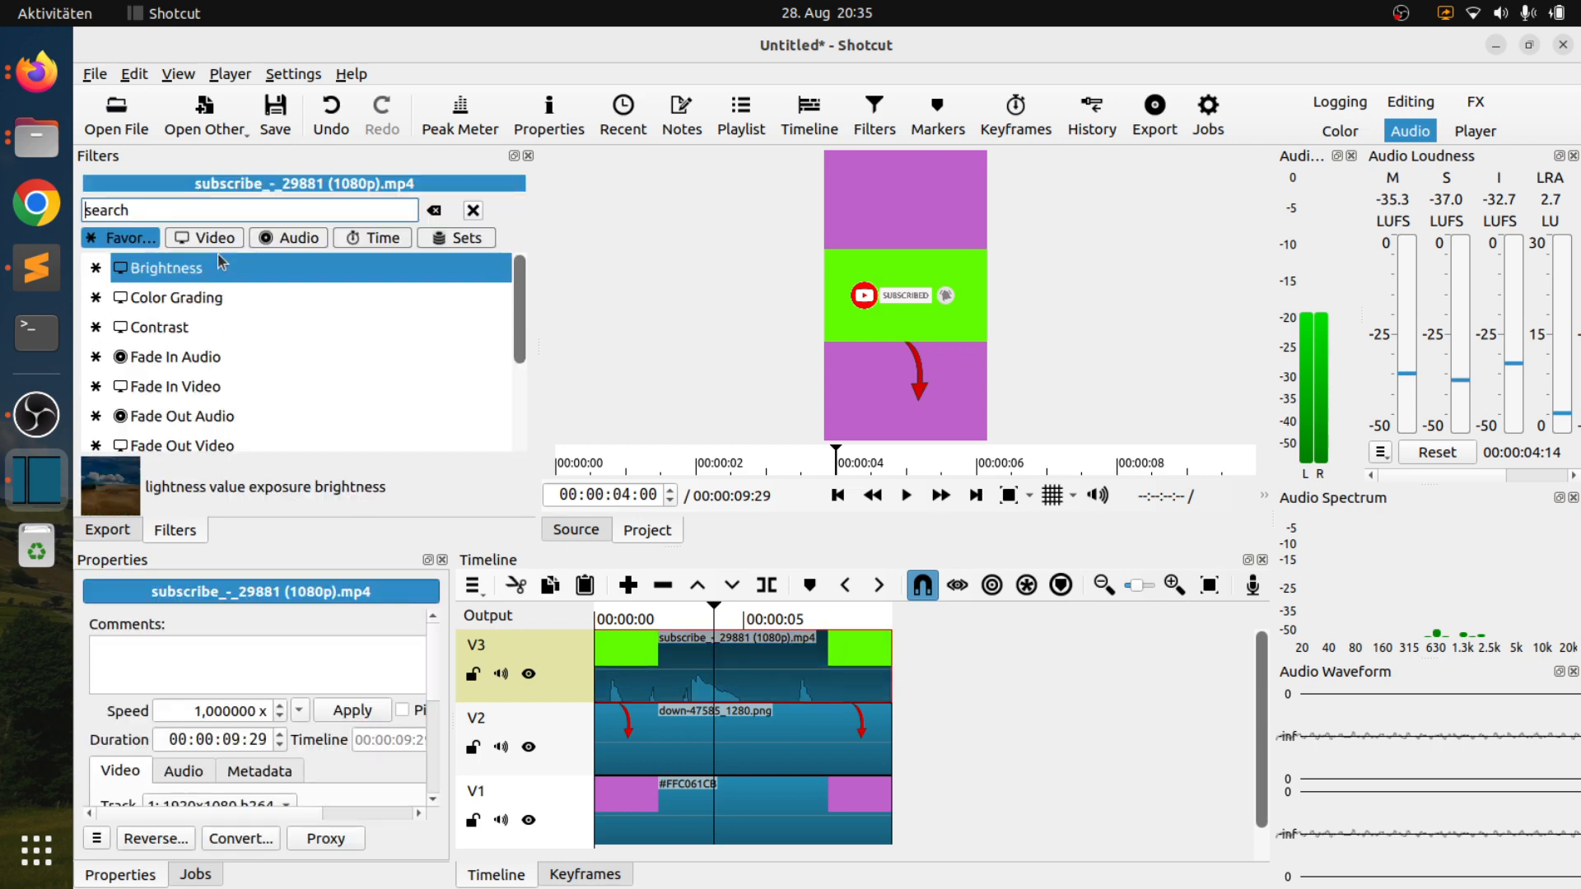
text(chrome)
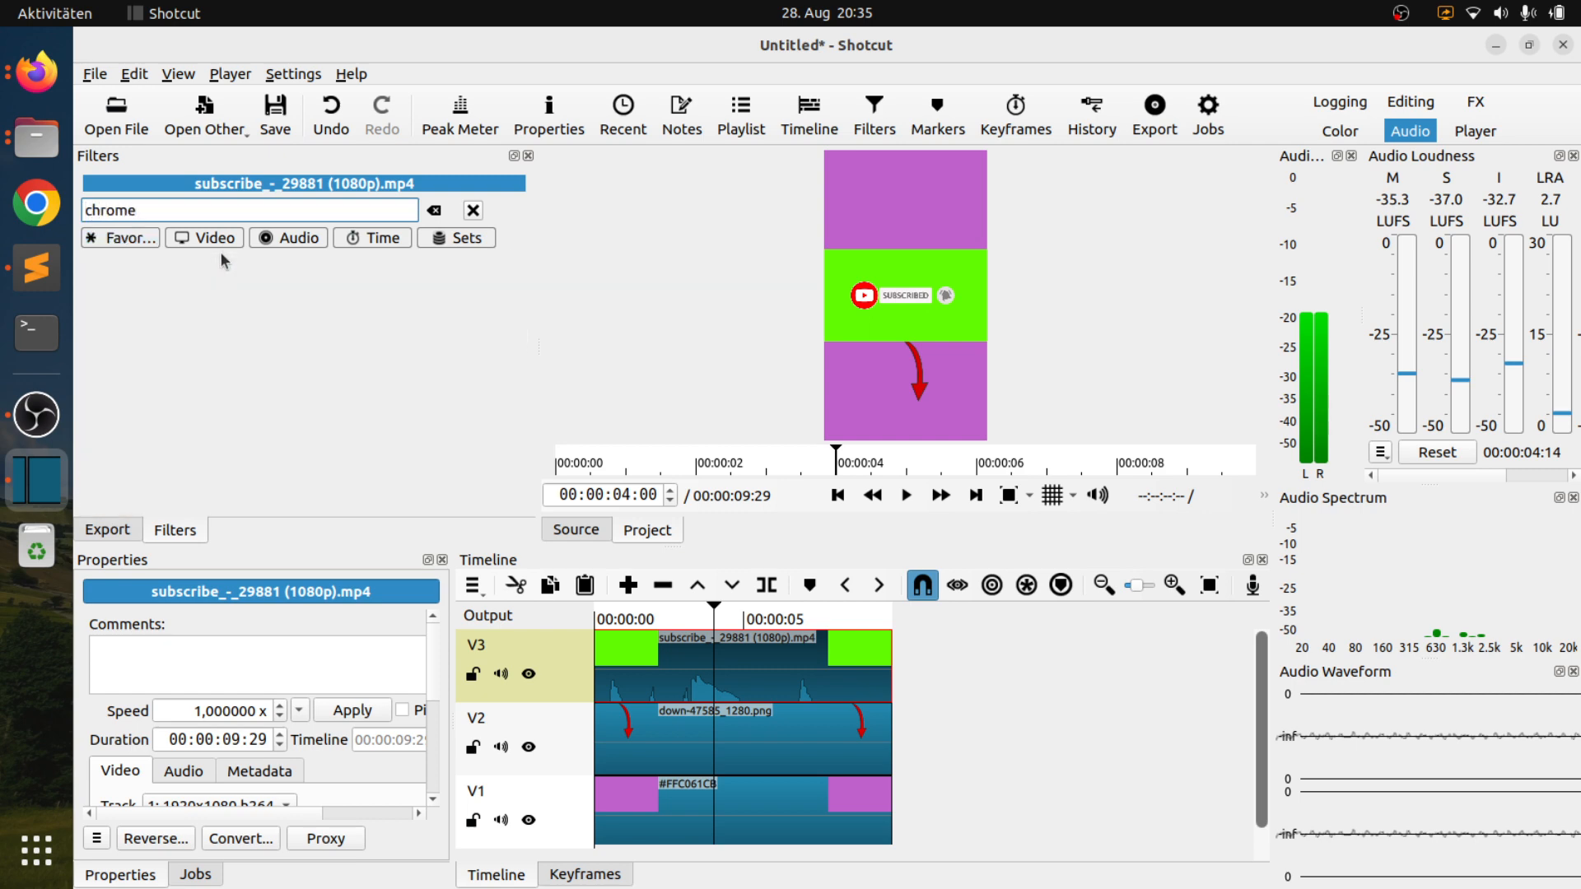
key(BackSpace)
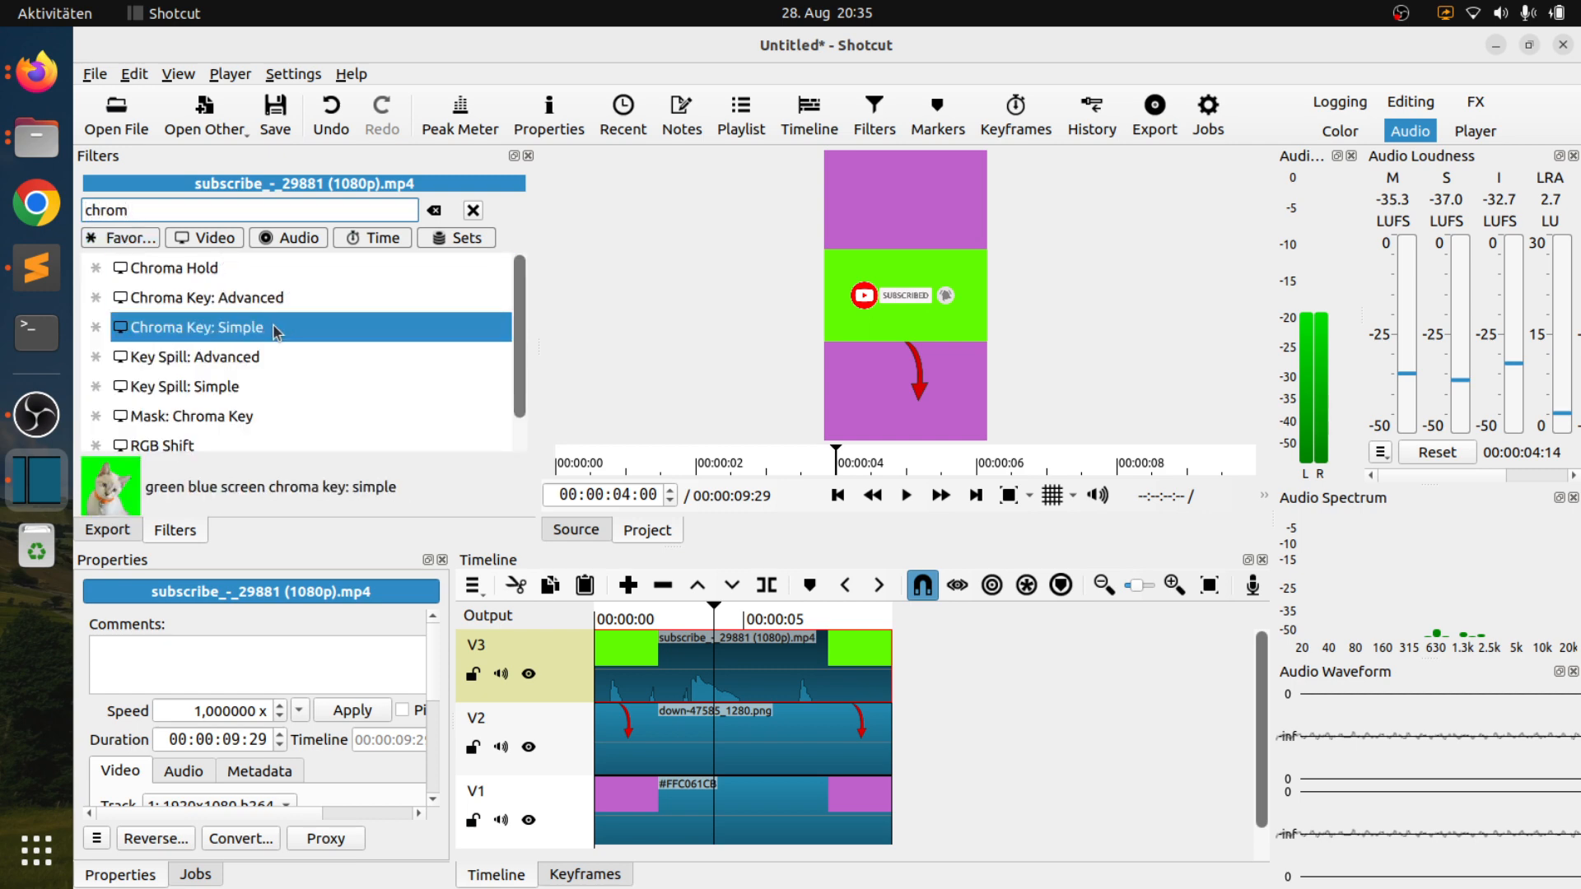
click(197, 327)
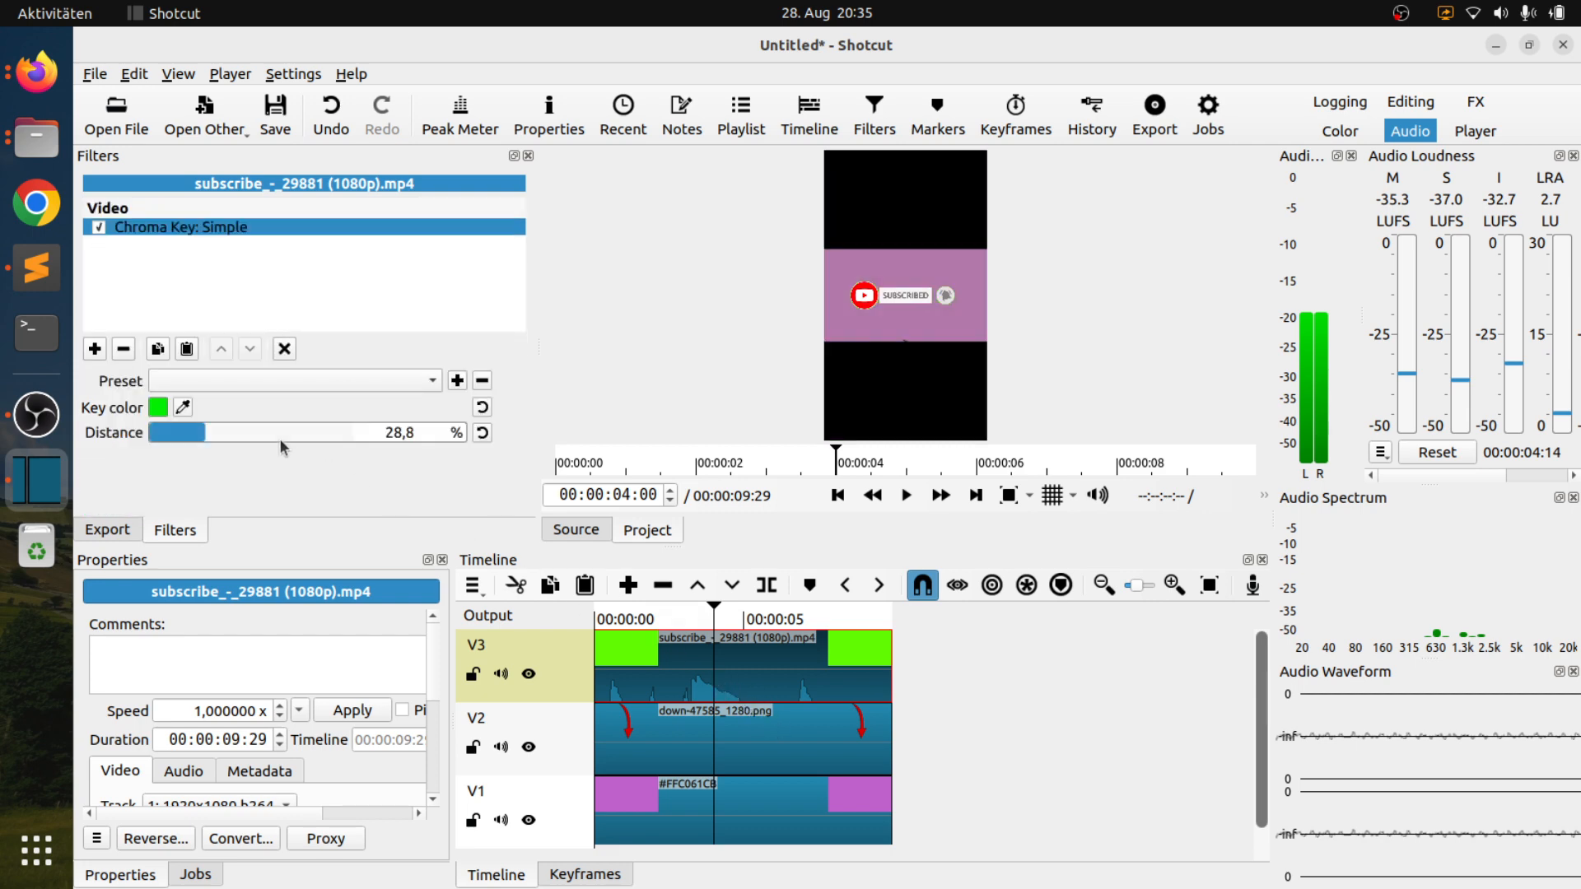
drag(214, 428, 321, 433)
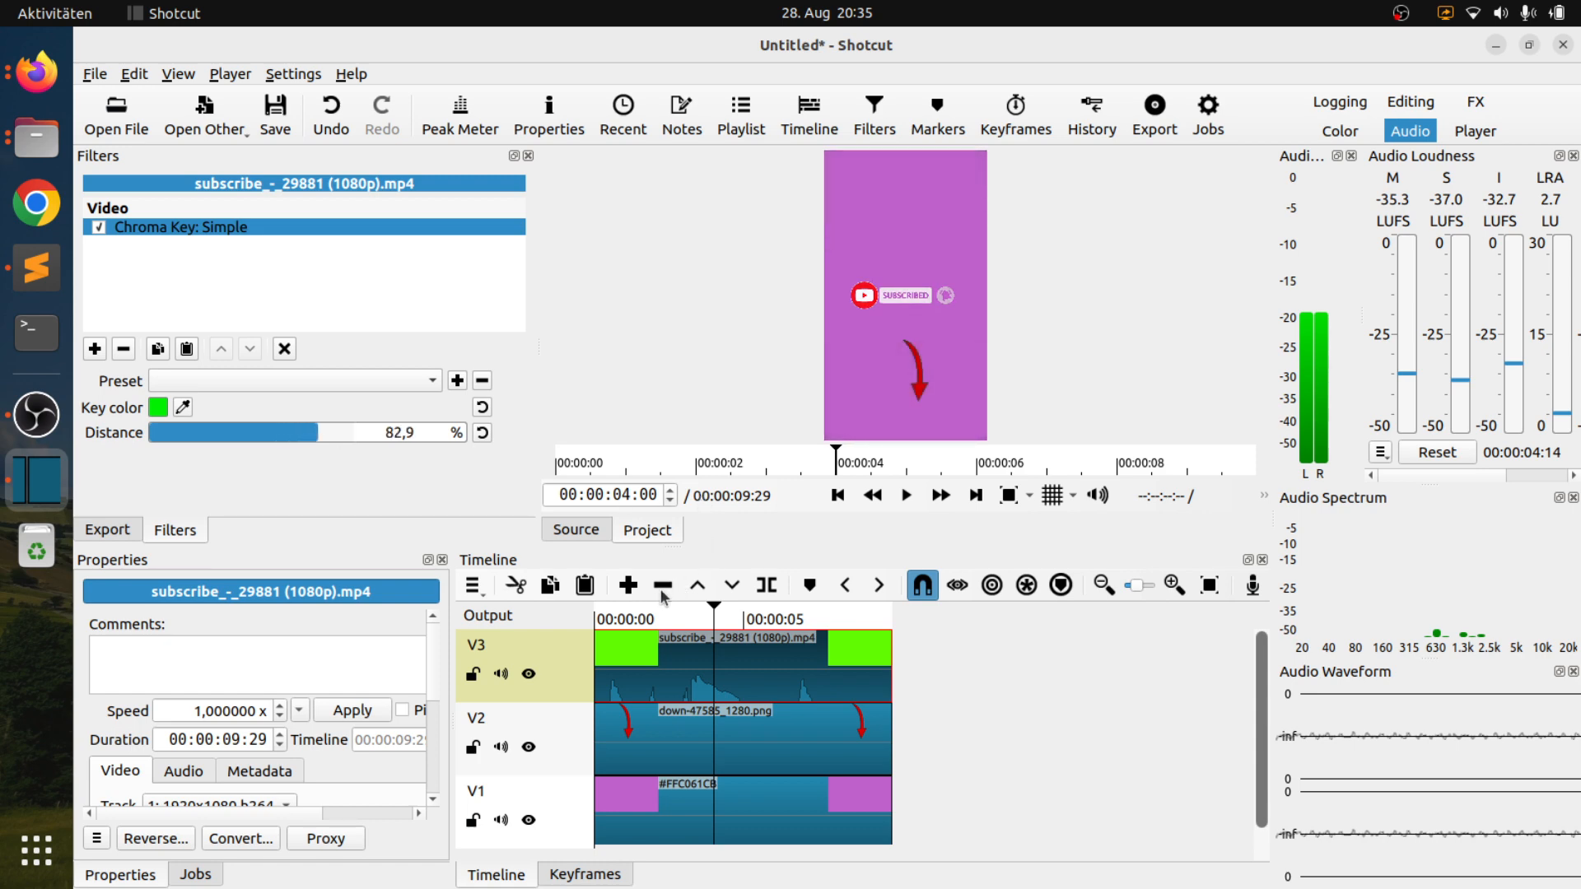
Play the timeline from the start to check the keyed subscribe animation.
drag(636, 617, 594, 617)
key(space)
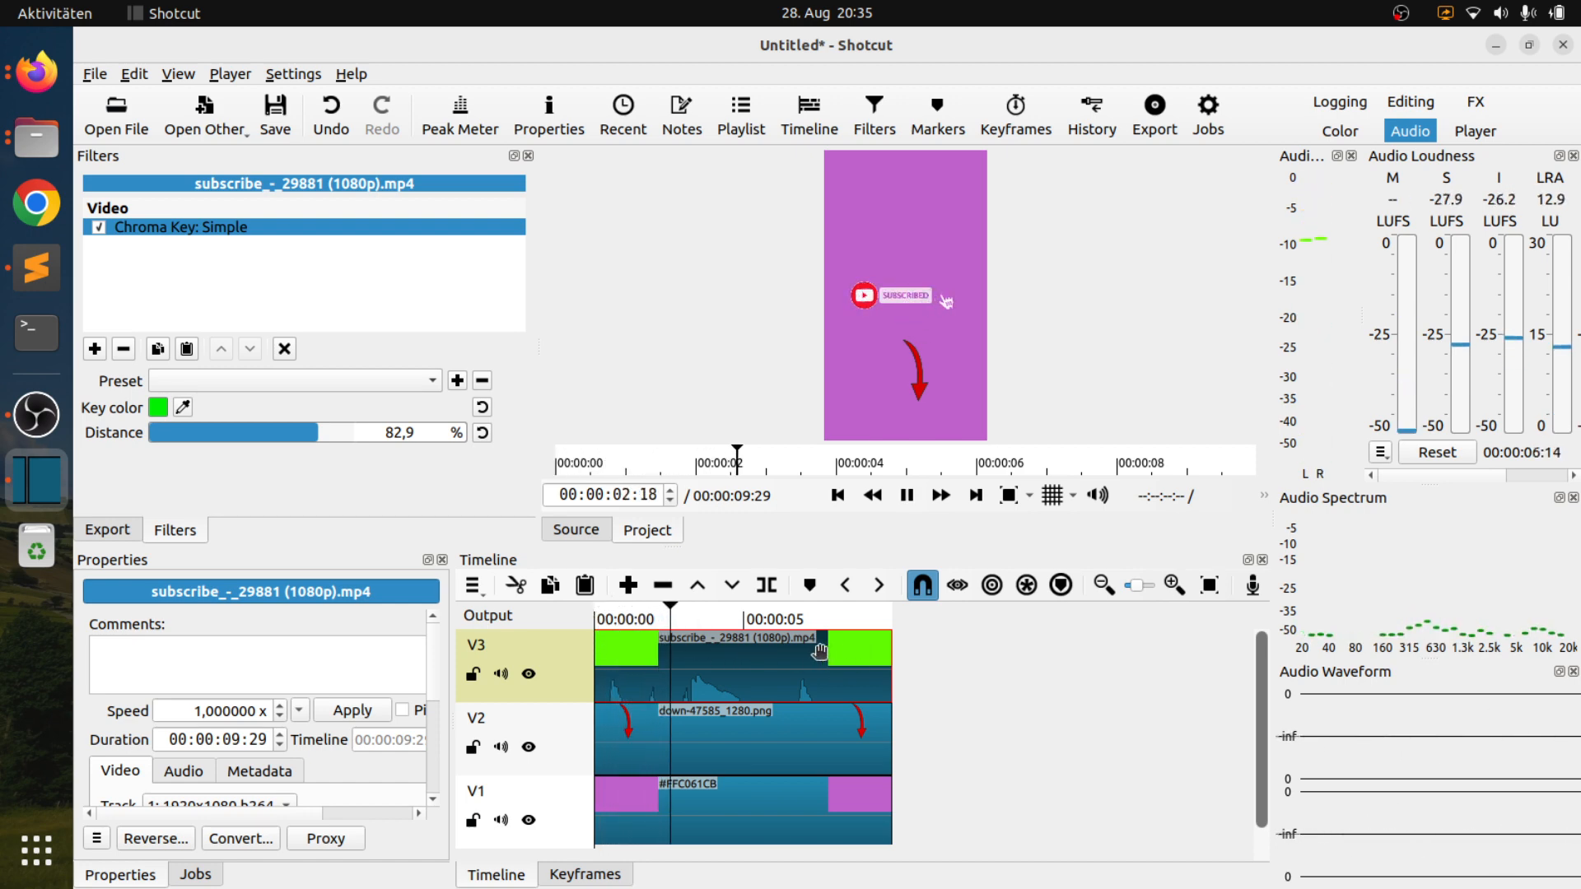
key(space)
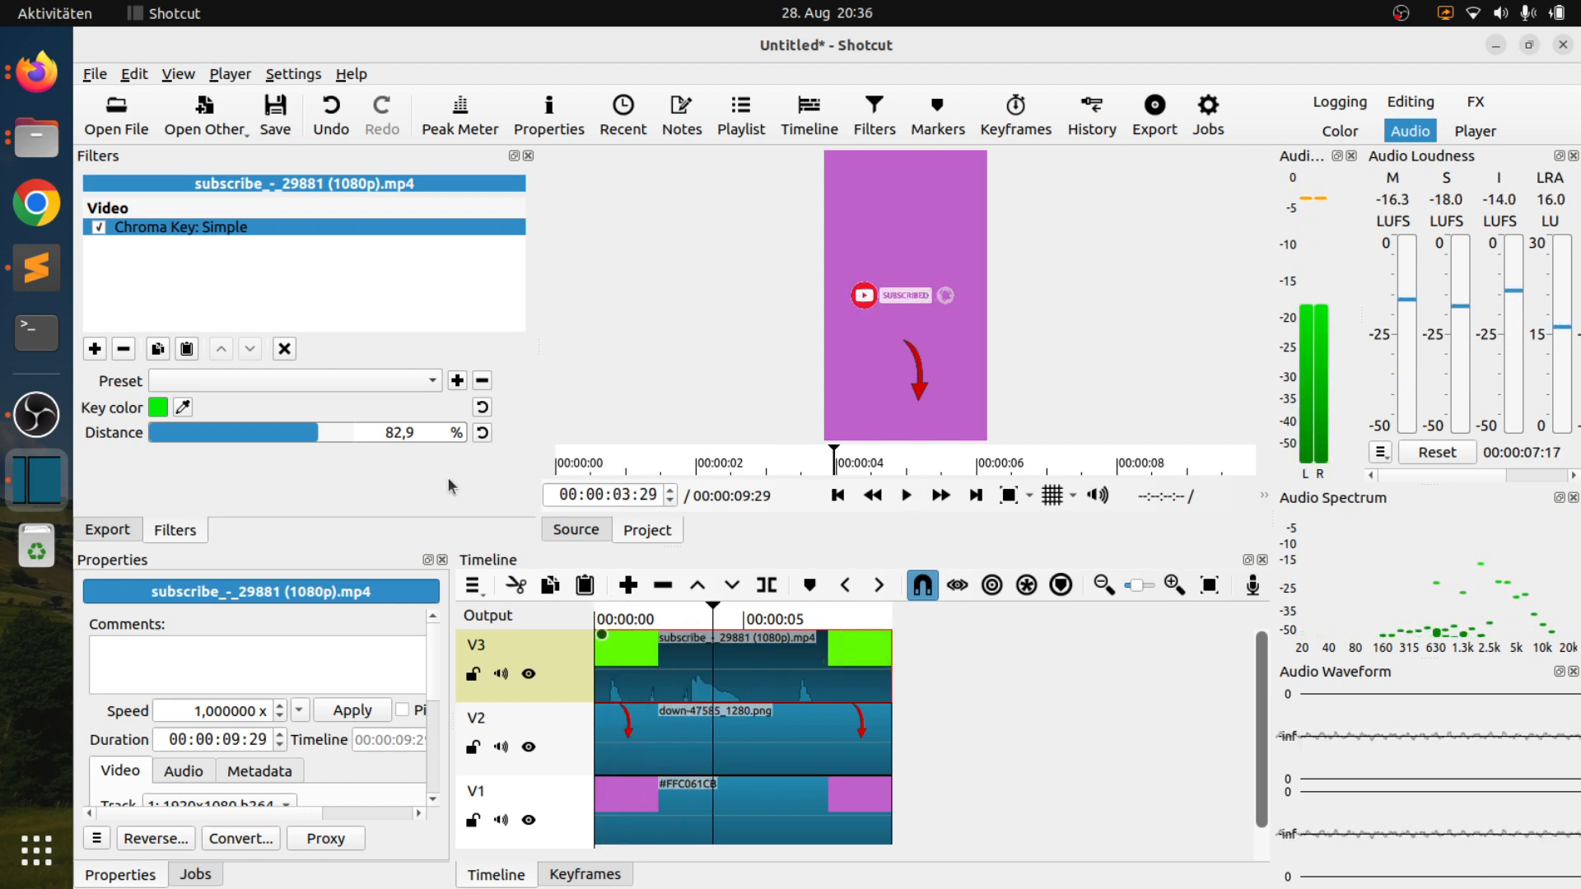
Search the filters for "zoom" and add Size, Position & Rotate to the subscribe clip.
click(95, 348)
text(z)
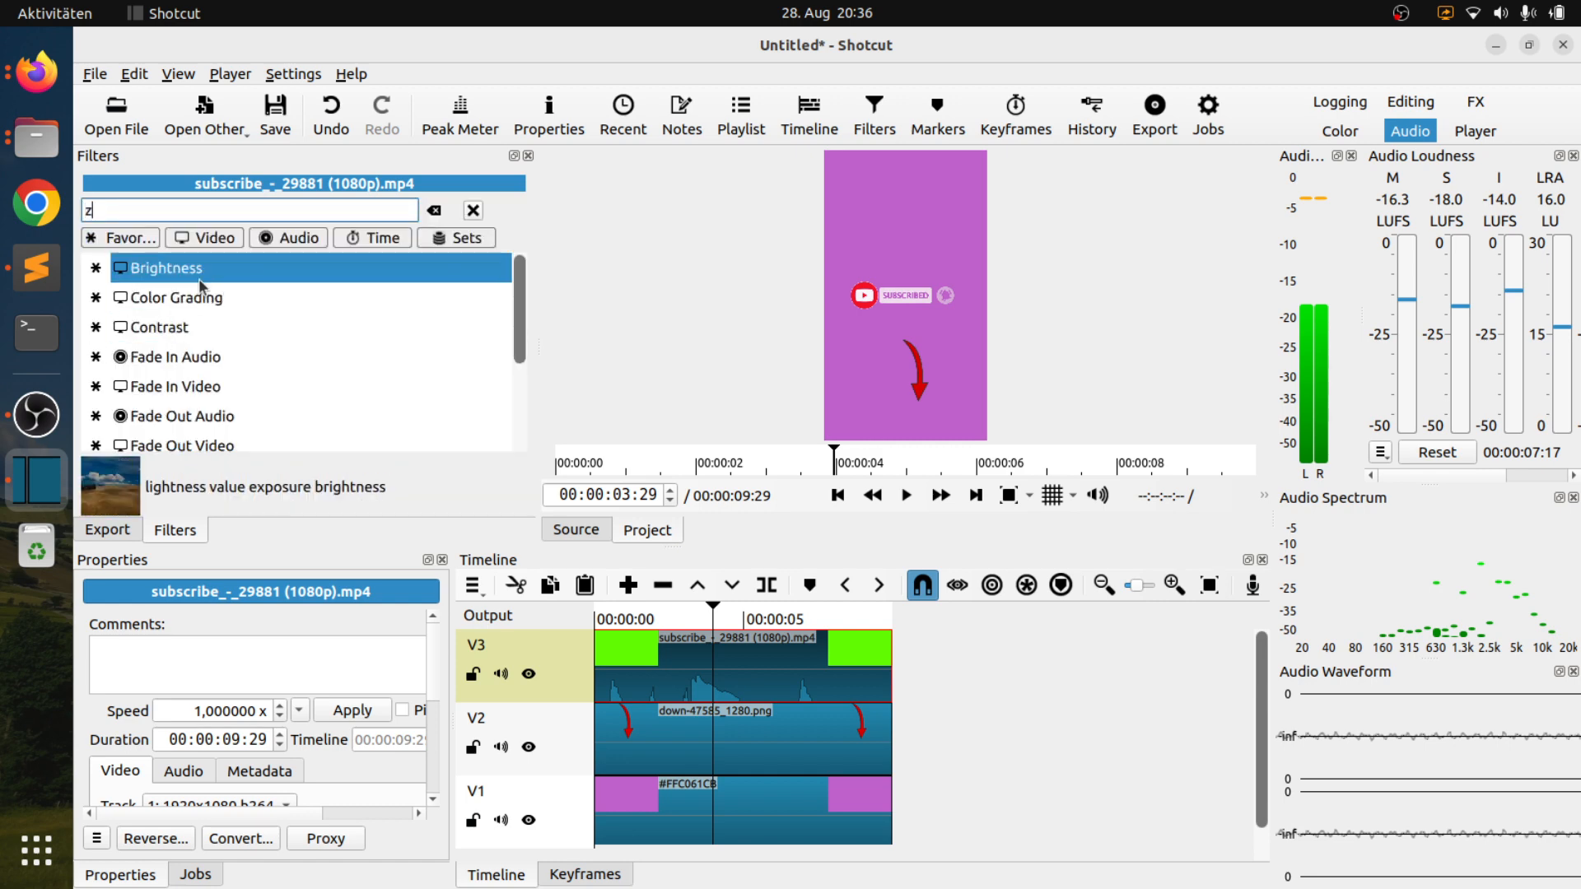
text(oom)
click(199, 278)
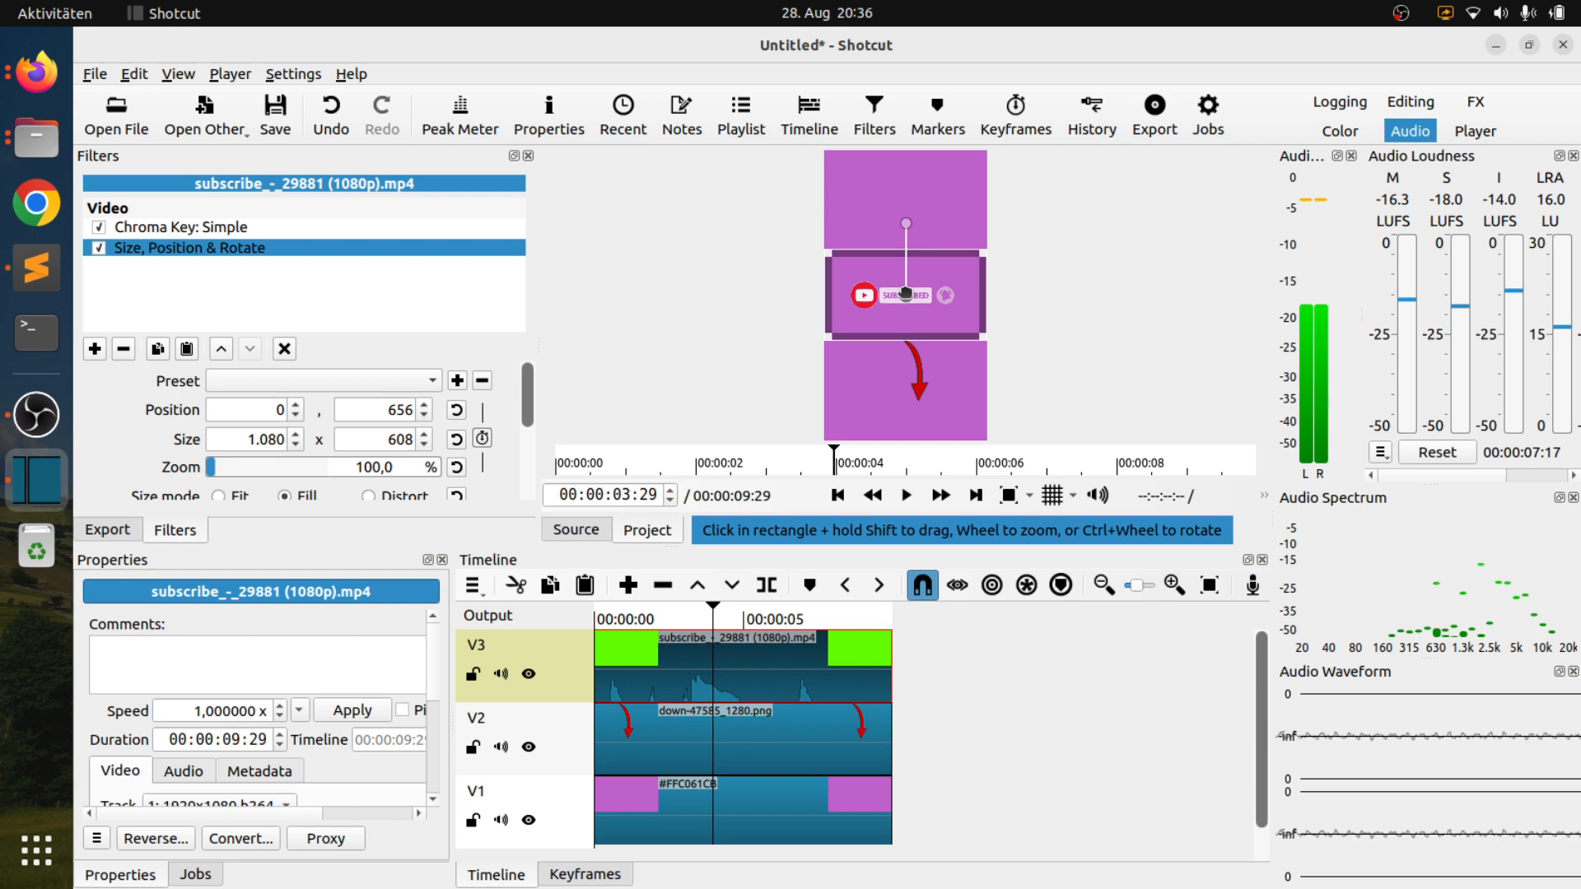
Move the subscribe clip near the frame's upper edge and shrink it to 60 %, at about position 255, 7.
drag(906, 294, 909, 160)
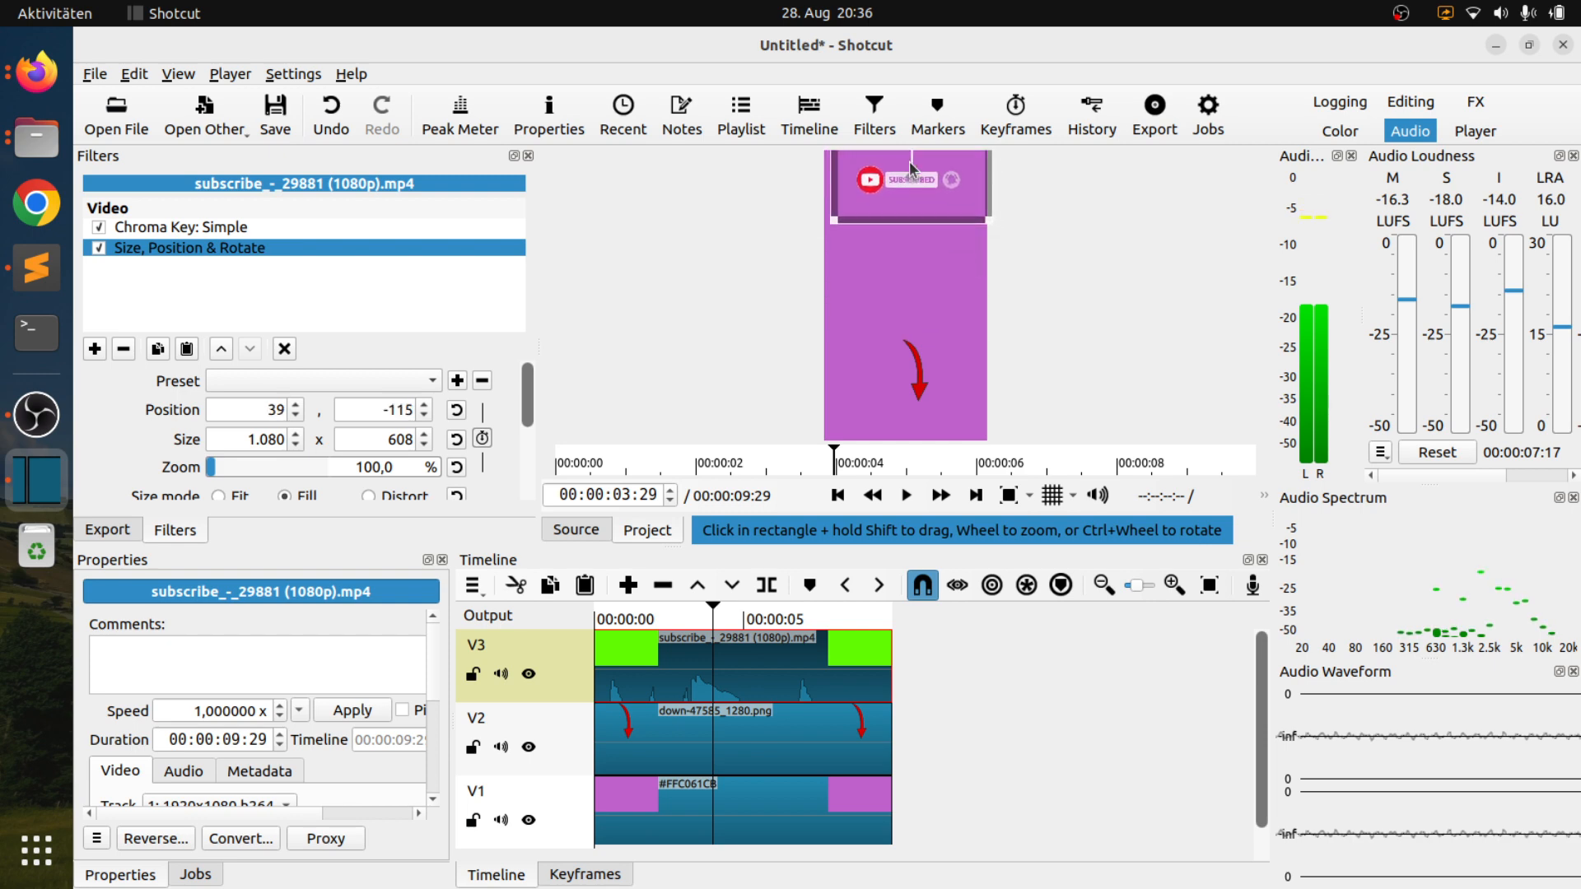
scroll(988, 175, down, 4)
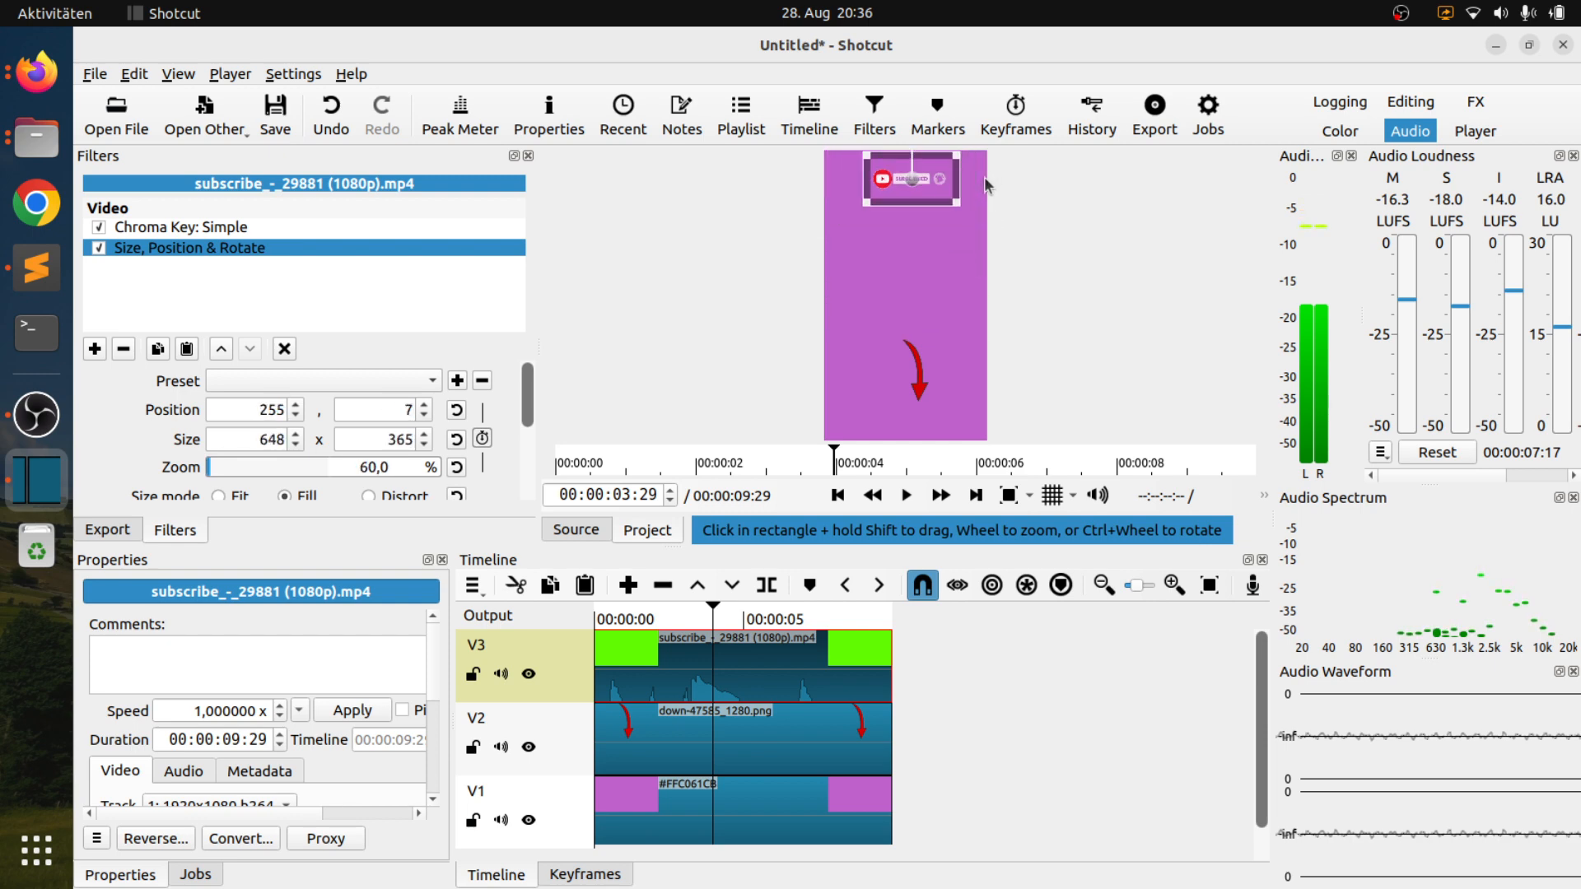
click(759, 618)
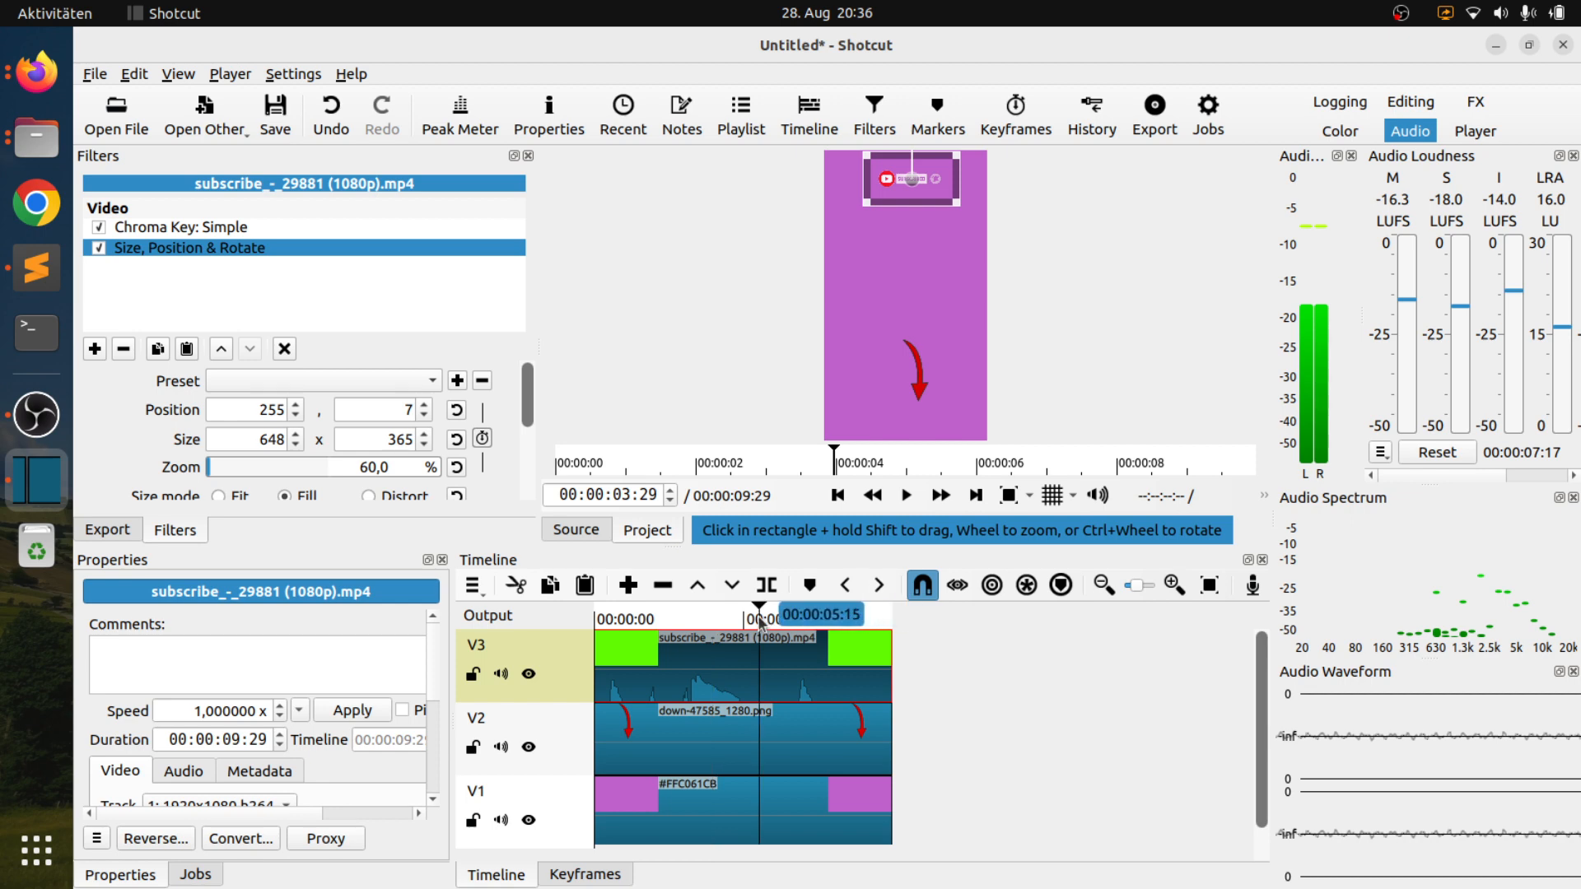
click(998, 679)
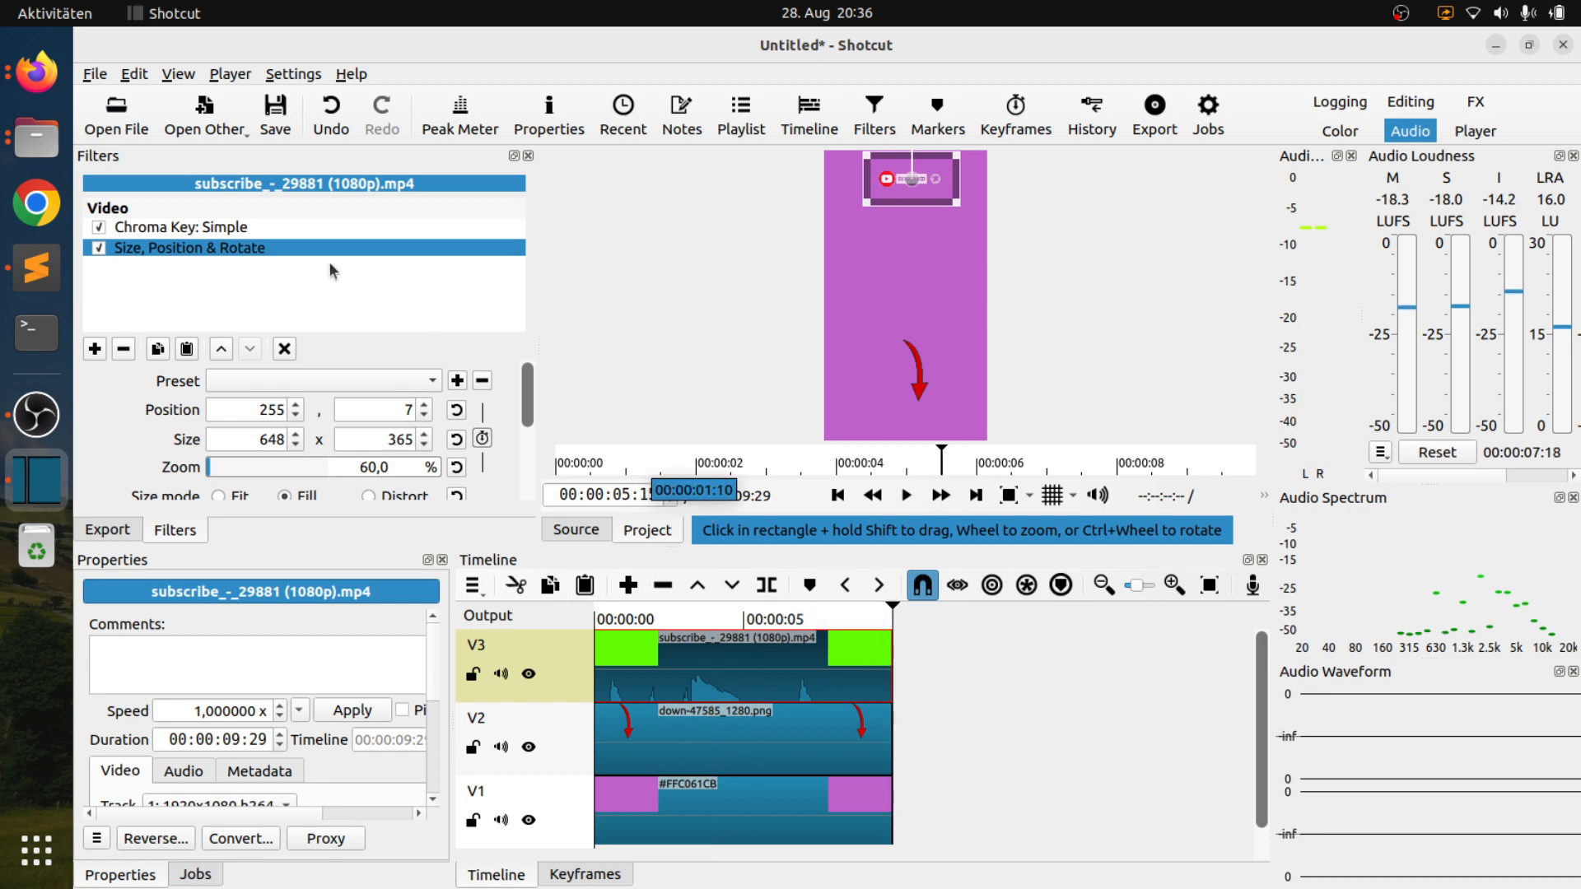
Save the project as Shorts_Template in the Long Videos folder.
click(95, 74)
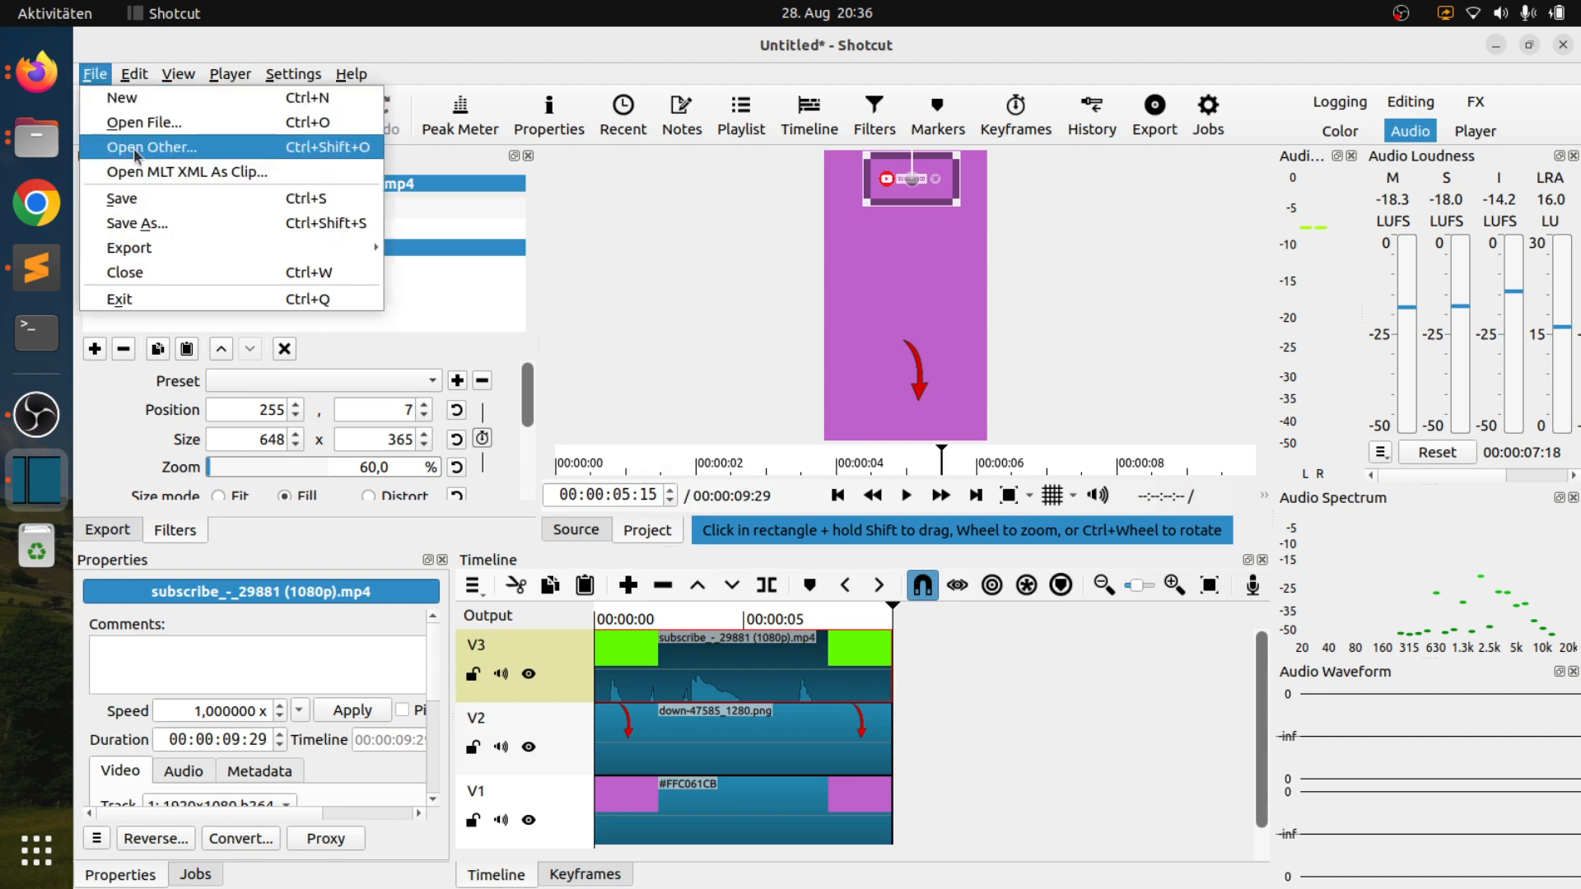
click(225, 229)
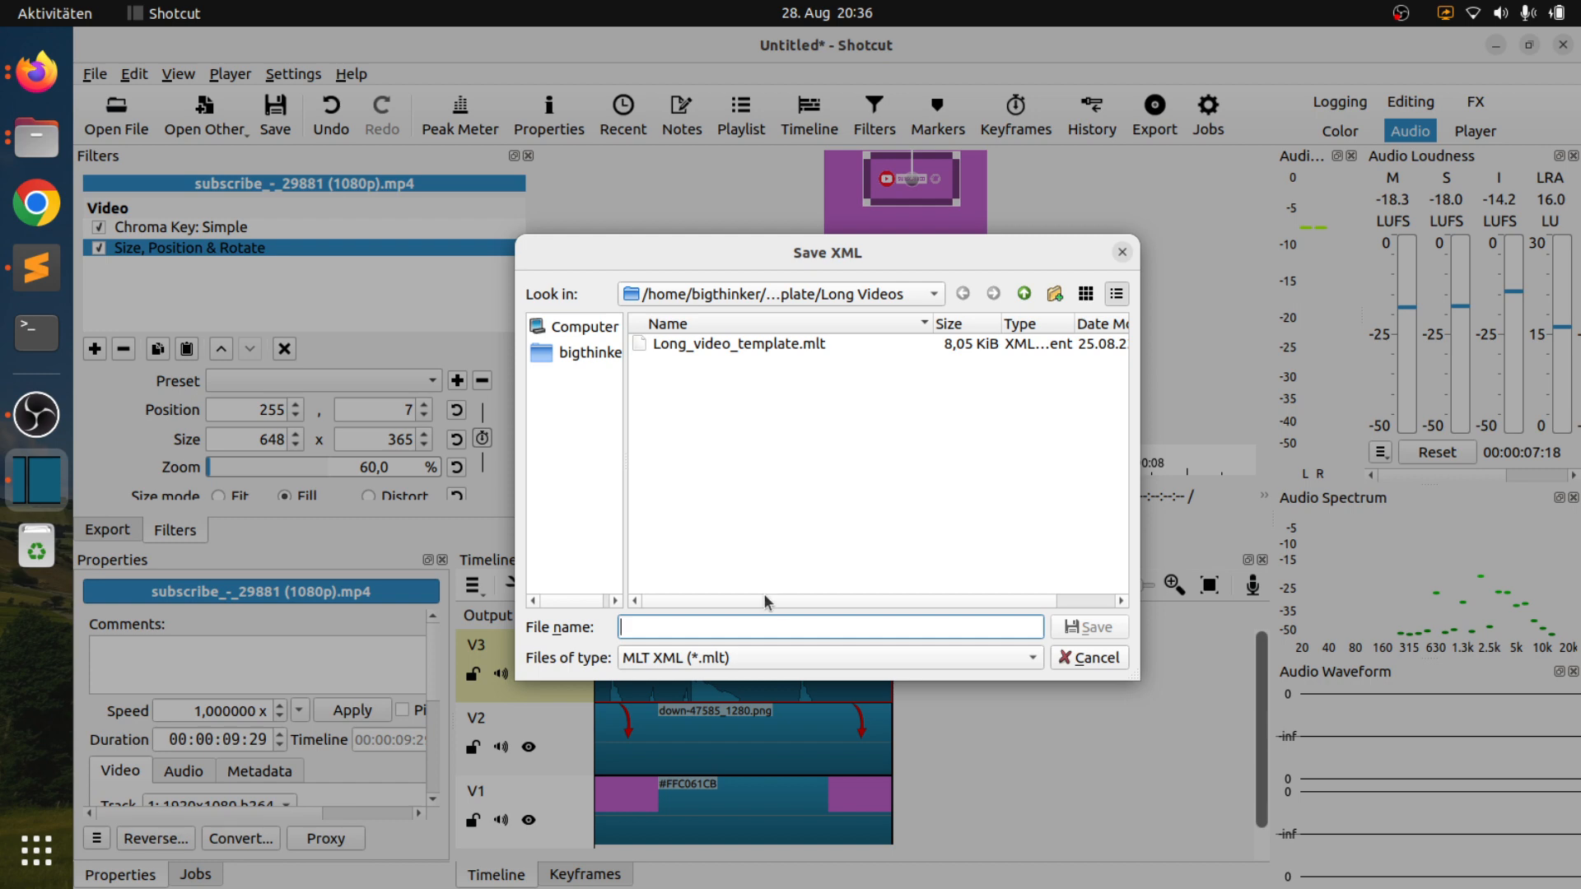
text(Shorts)
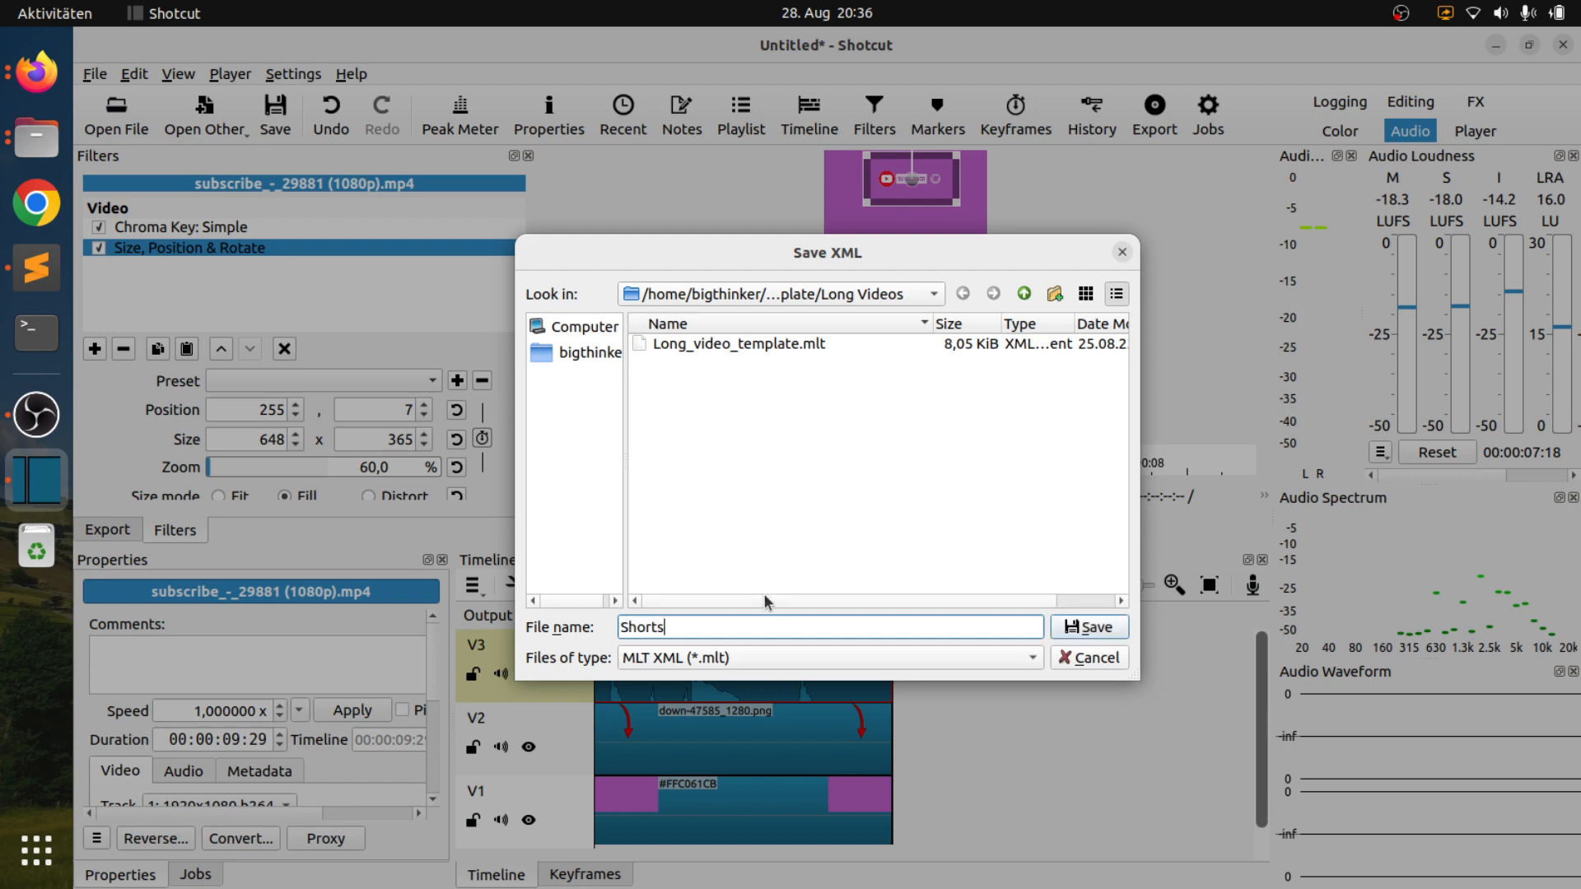
text(_Template)
click(1123, 627)
Check the shotcut_template folder and its Shorts Template subfolder in the file manager for the saved project file.
key(alt+Tab)
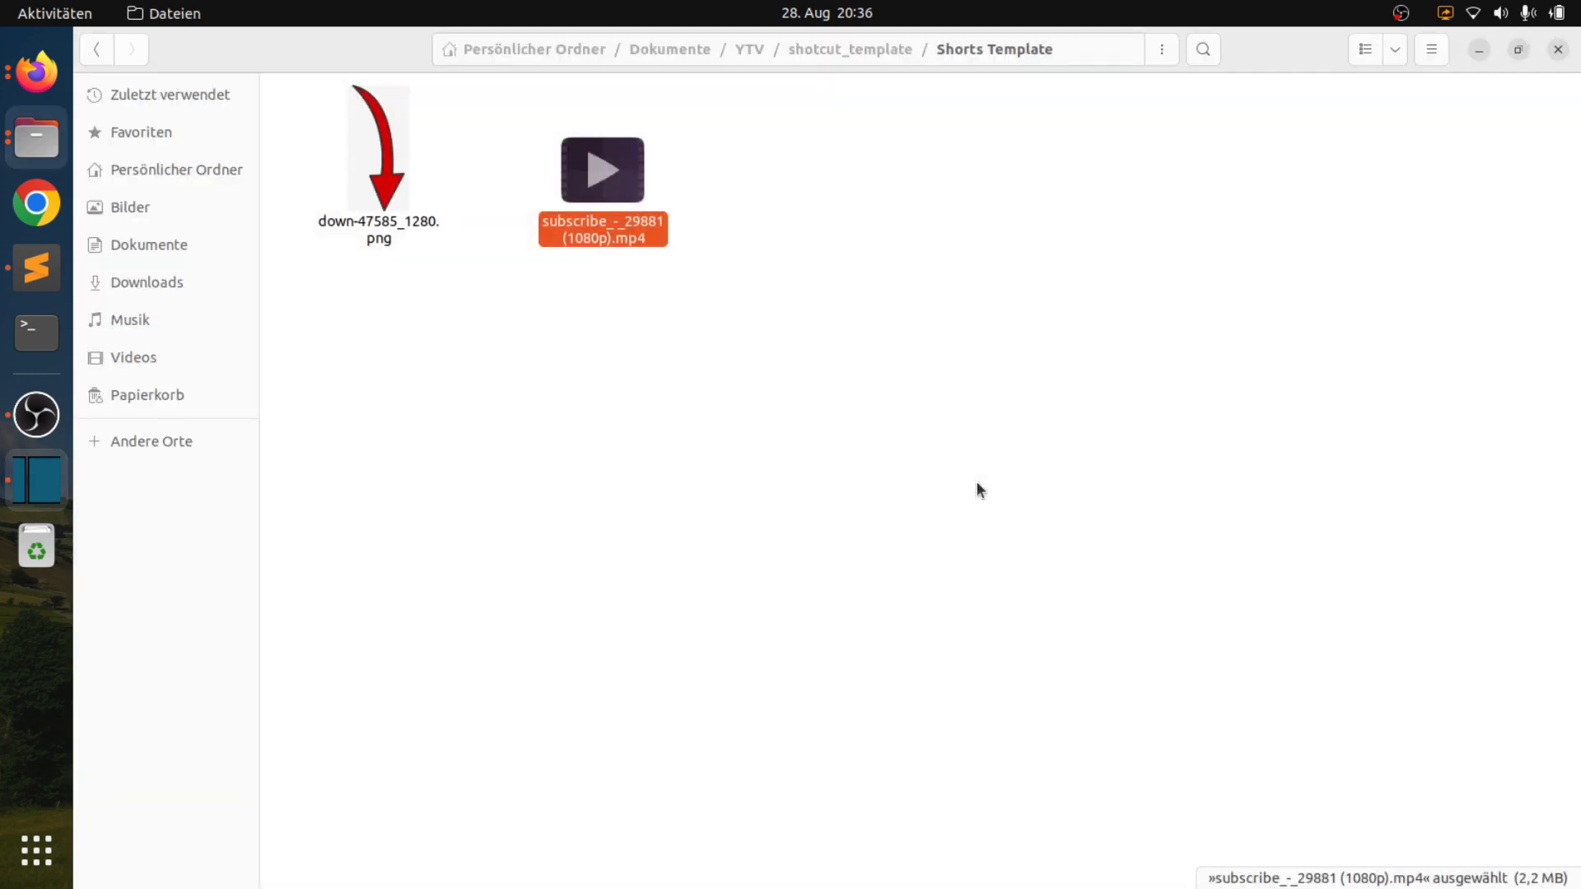
click(856, 49)
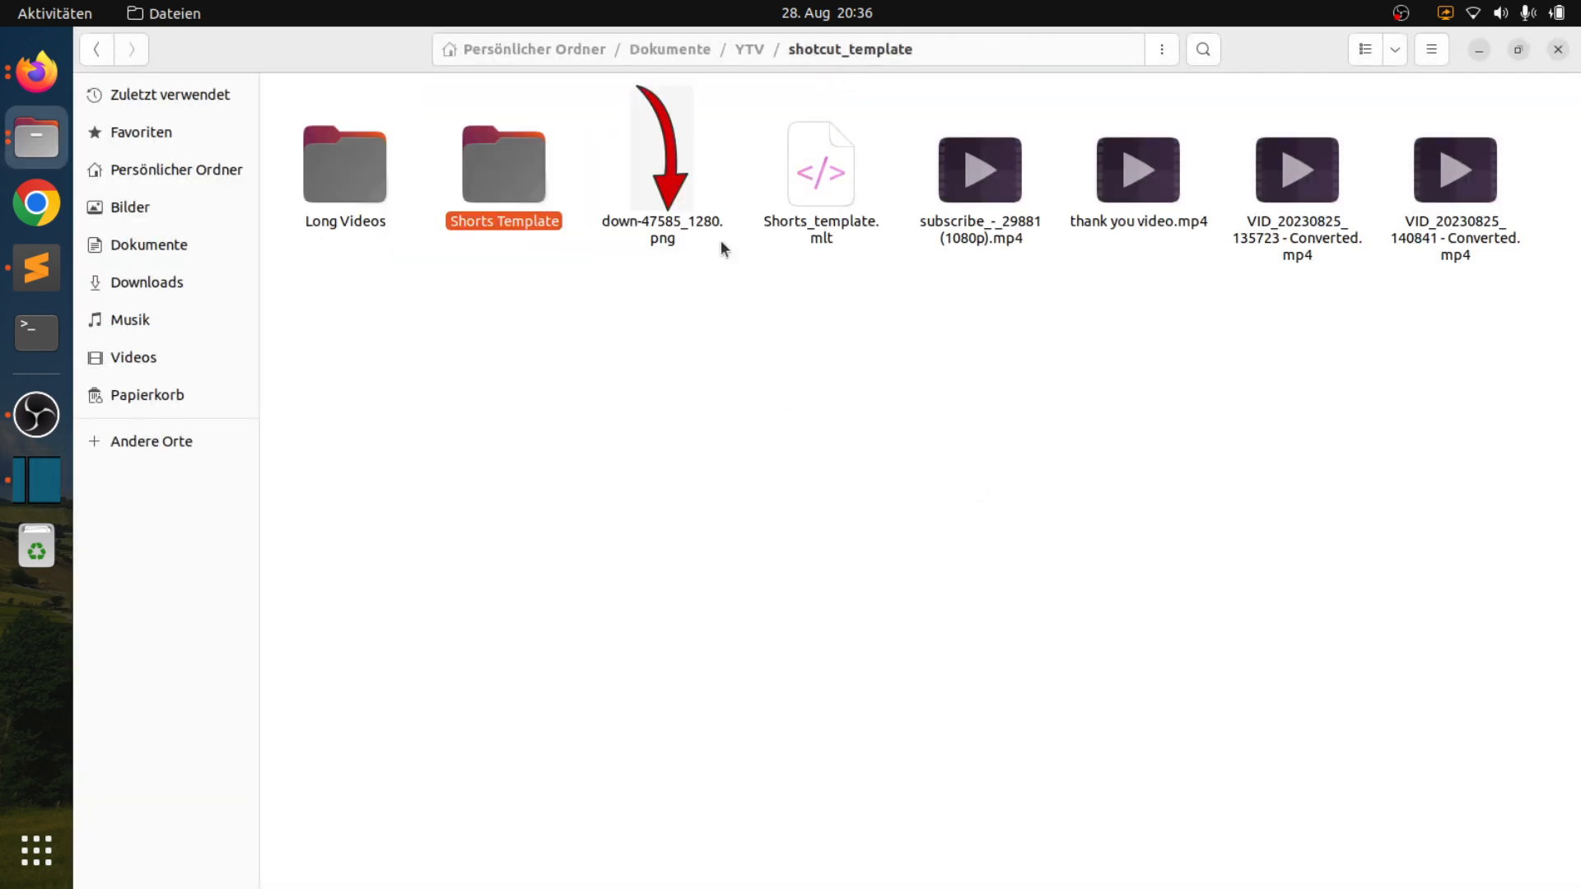
double_click(512, 181)
key(alt+Tab)
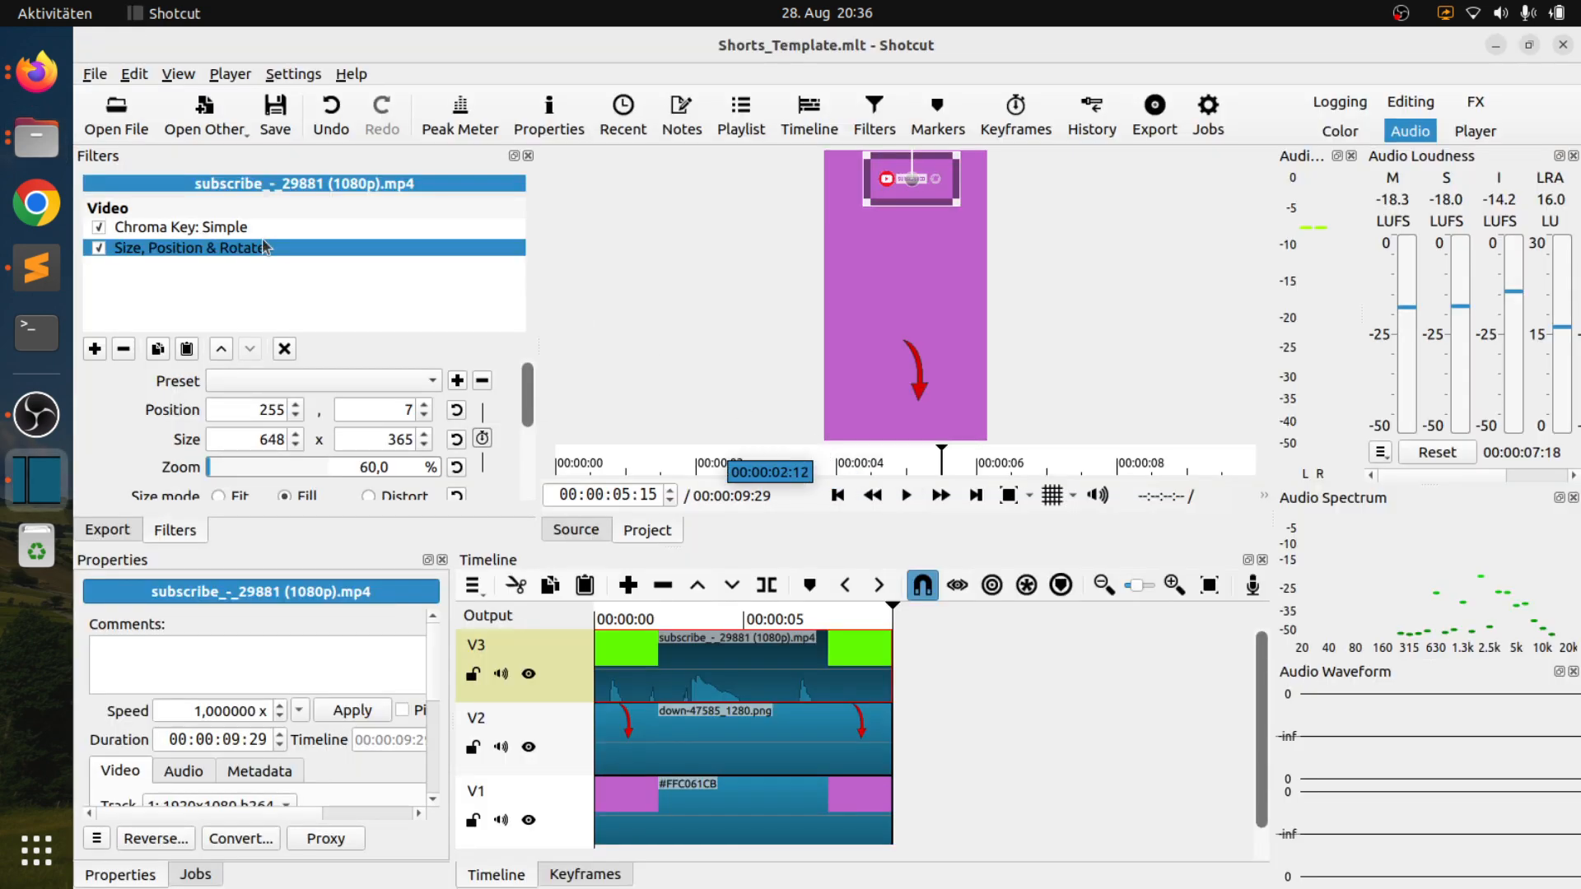
Save a copy of the project as Shorts_Template.mlt in the Shorts Template folder.
click(95, 73)
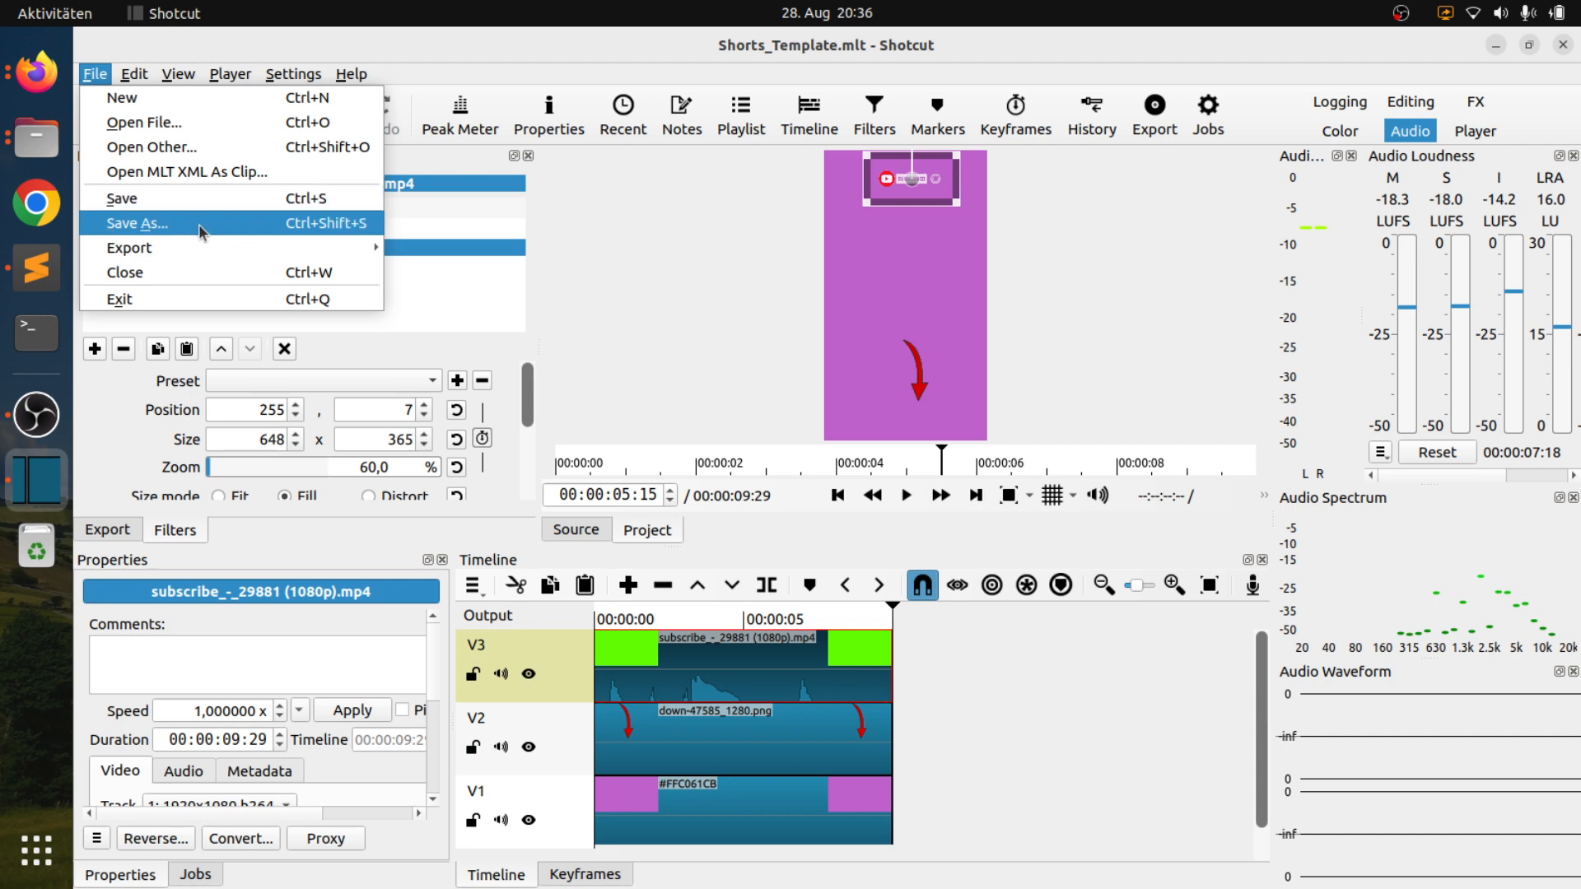
click(199, 224)
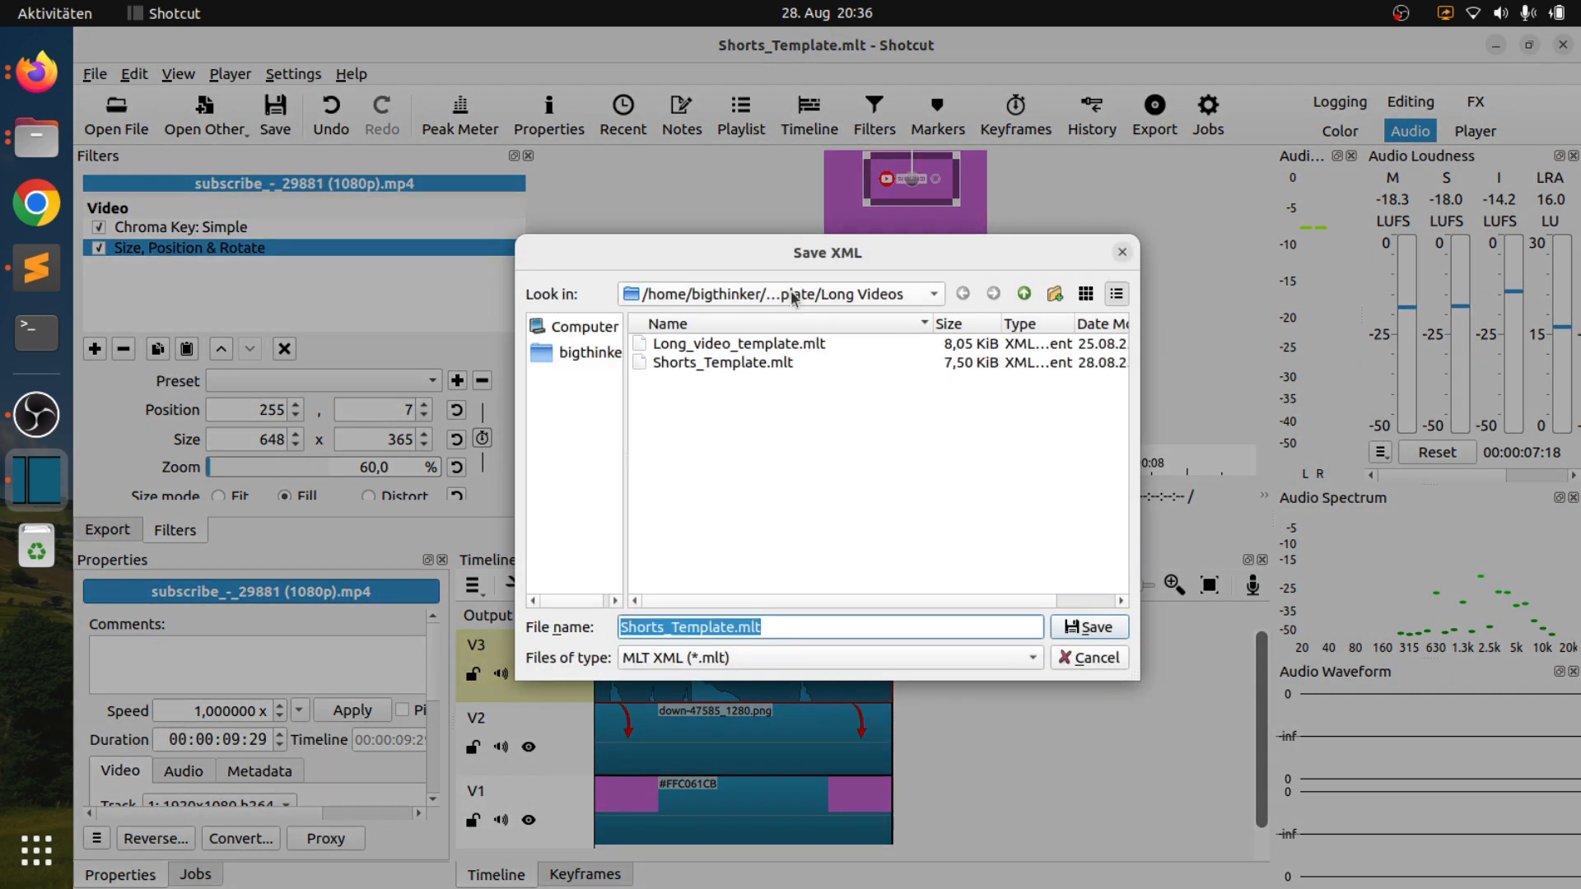
click(793, 299)
click(807, 326)
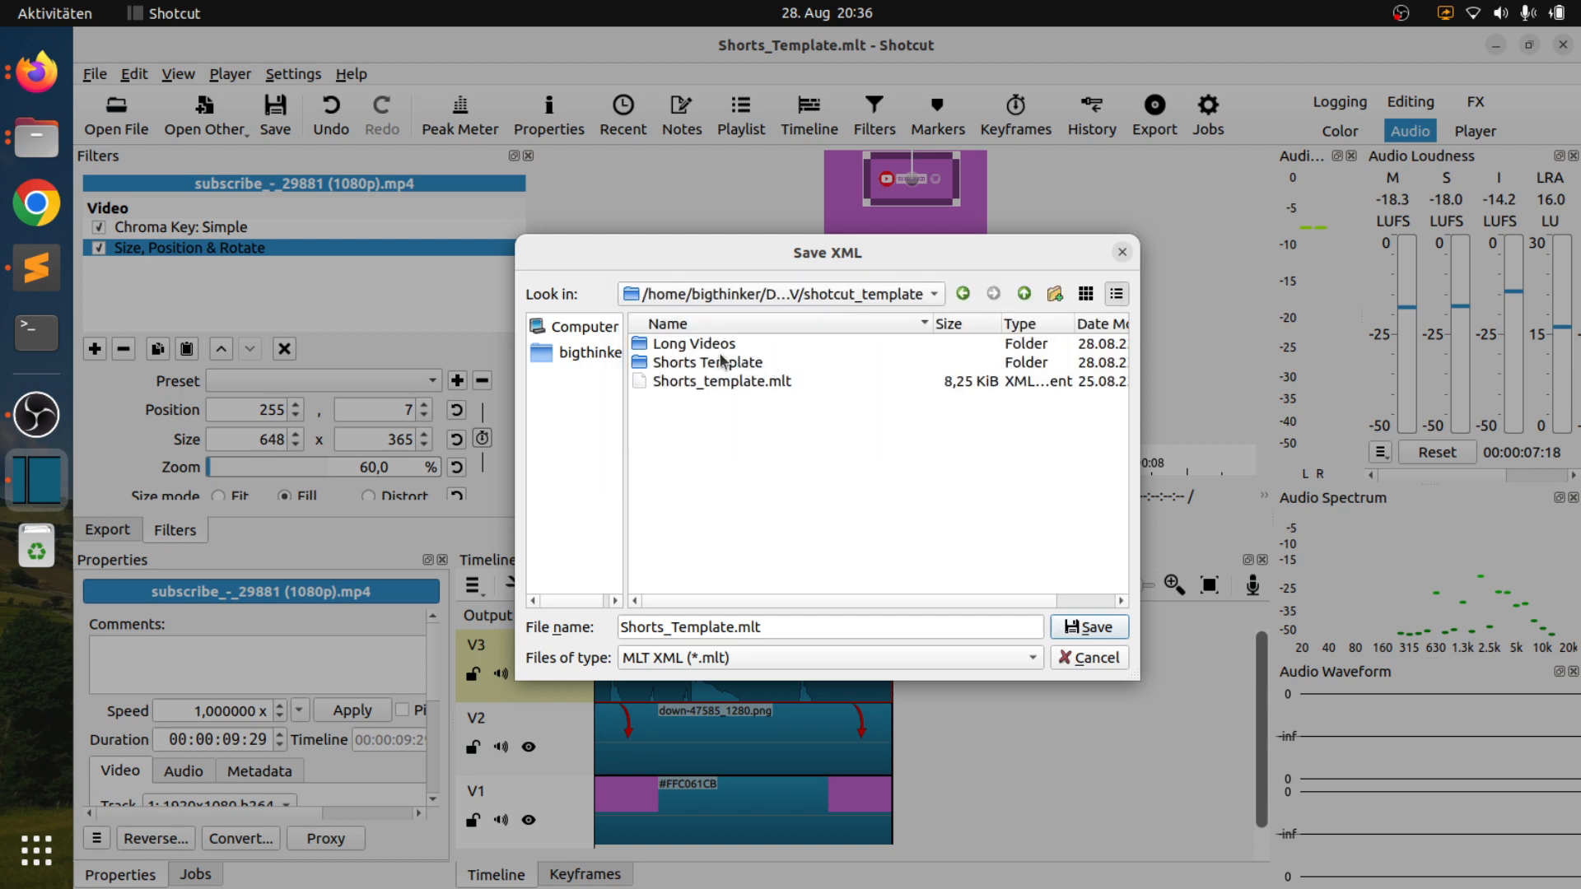
double_click(723, 363)
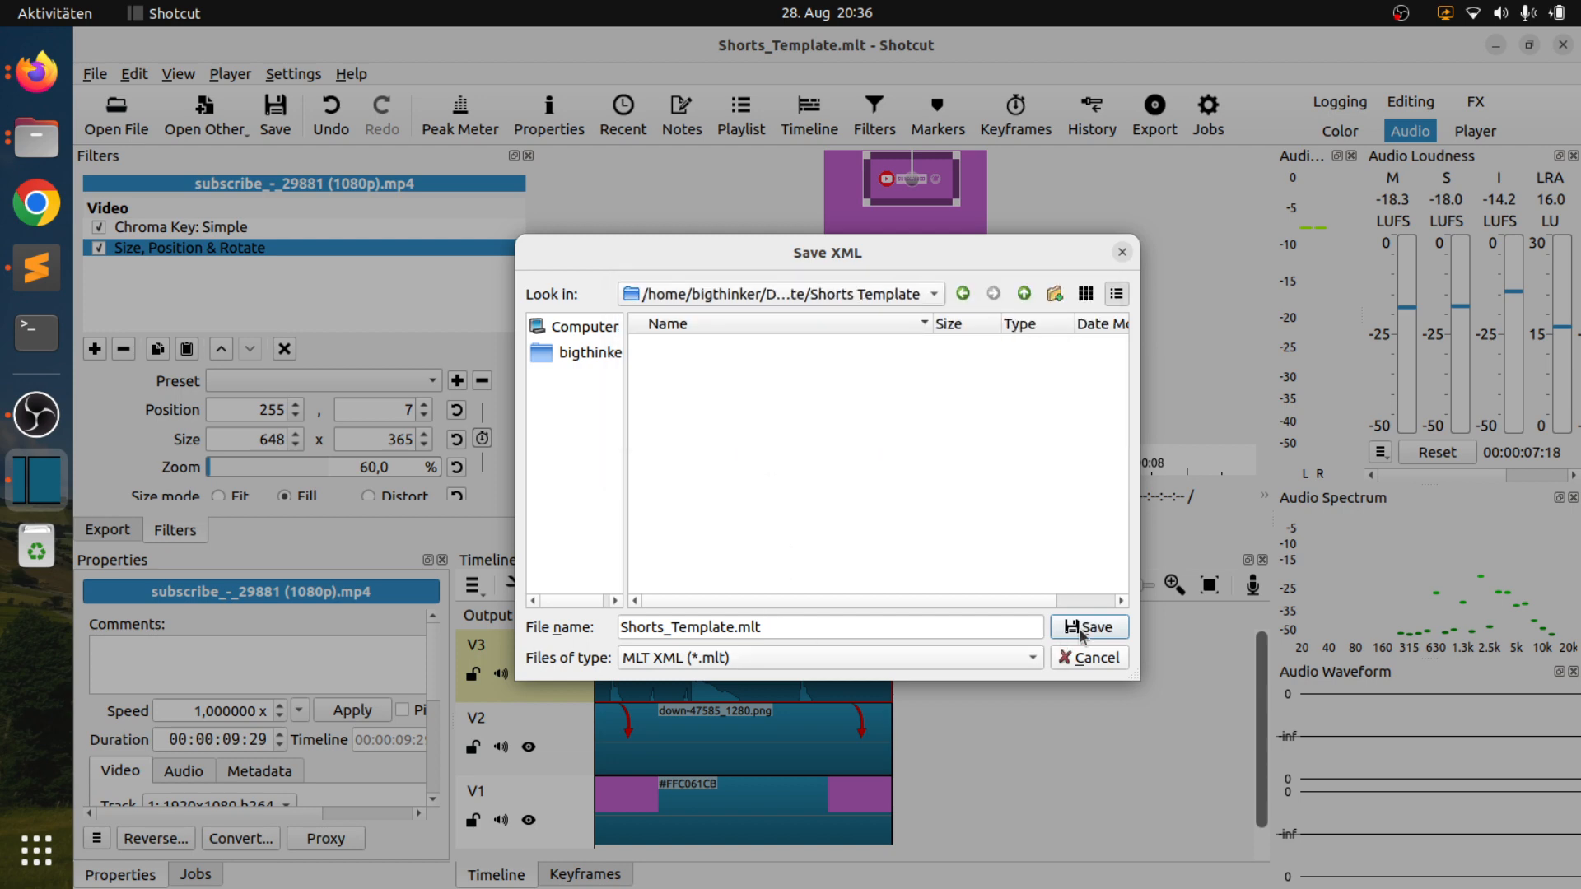
click(1070, 627)
Check the Shorts Template folder in the file manager for Shorts_Template.mlt, and return to Shotcut.
key(alt+Tab)
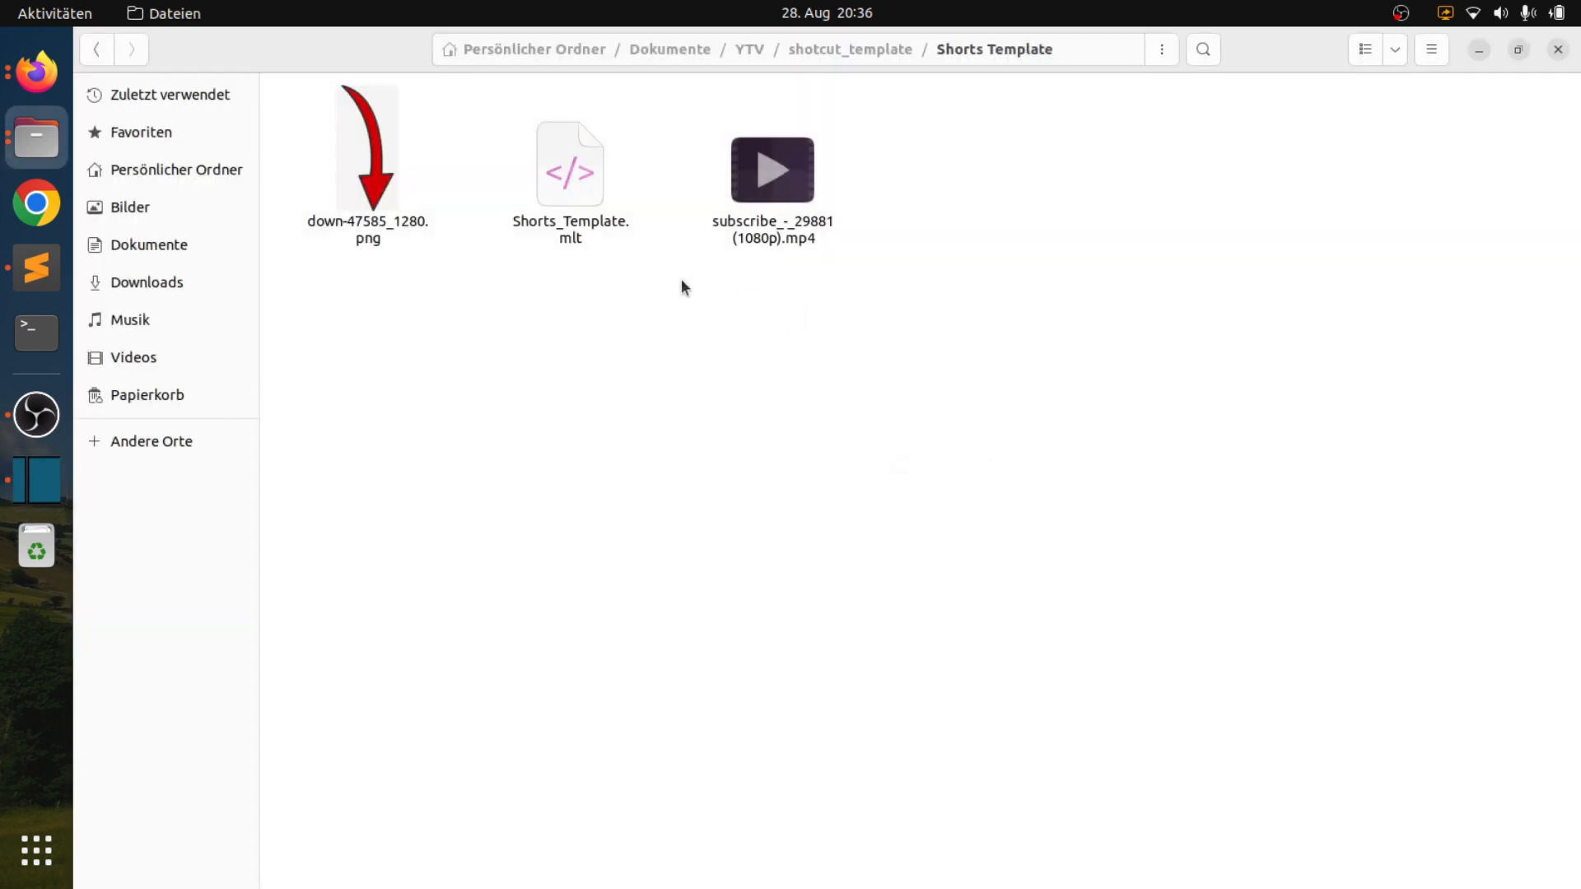
click(578, 199)
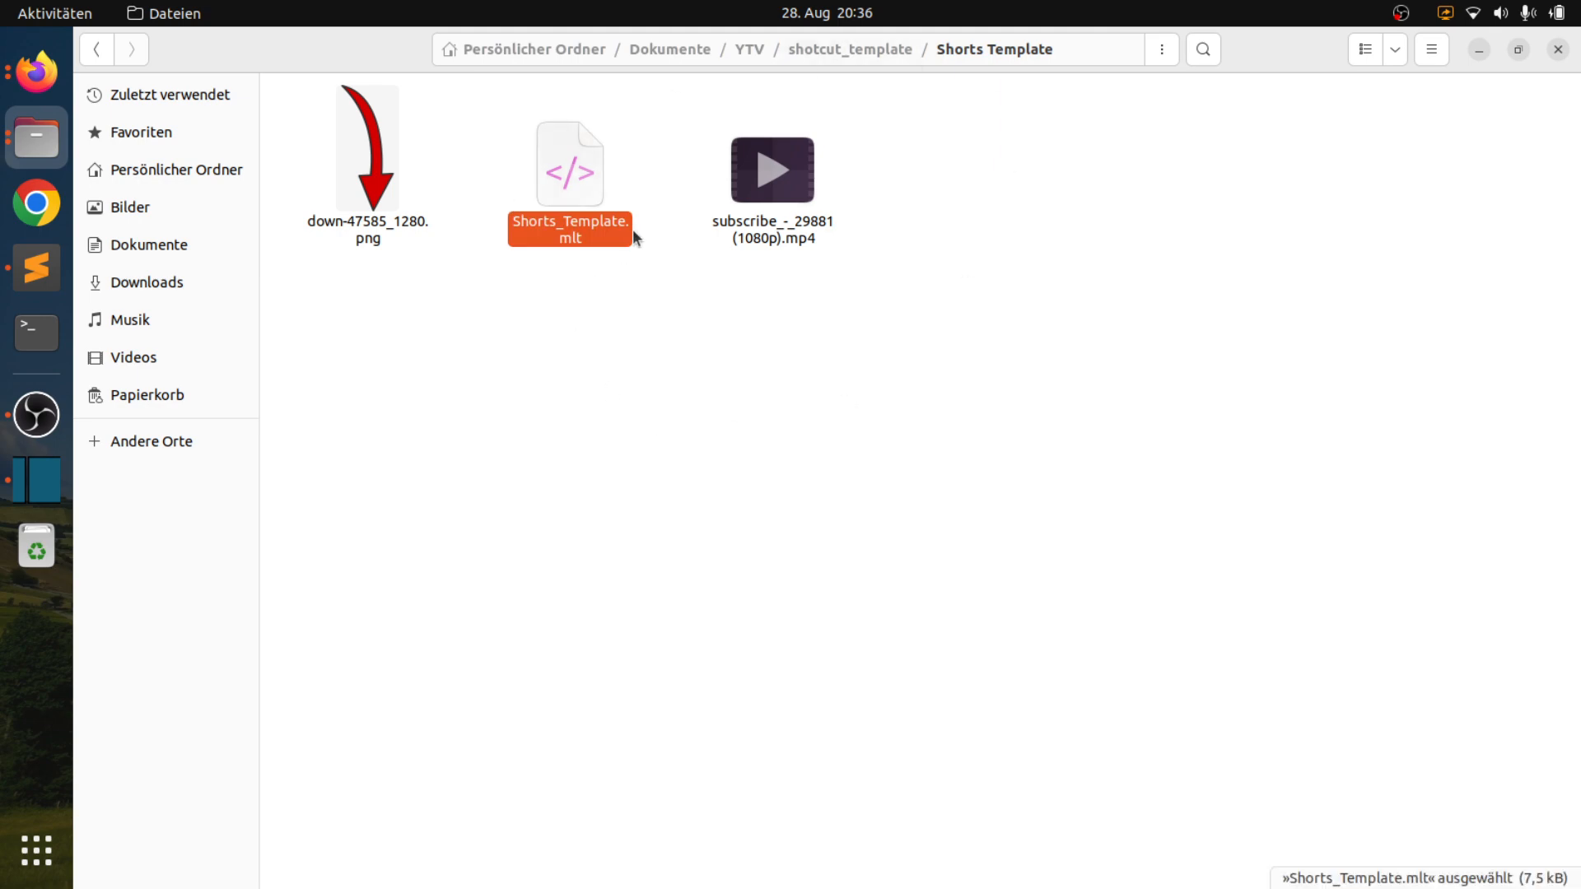
key(alt+Tab)
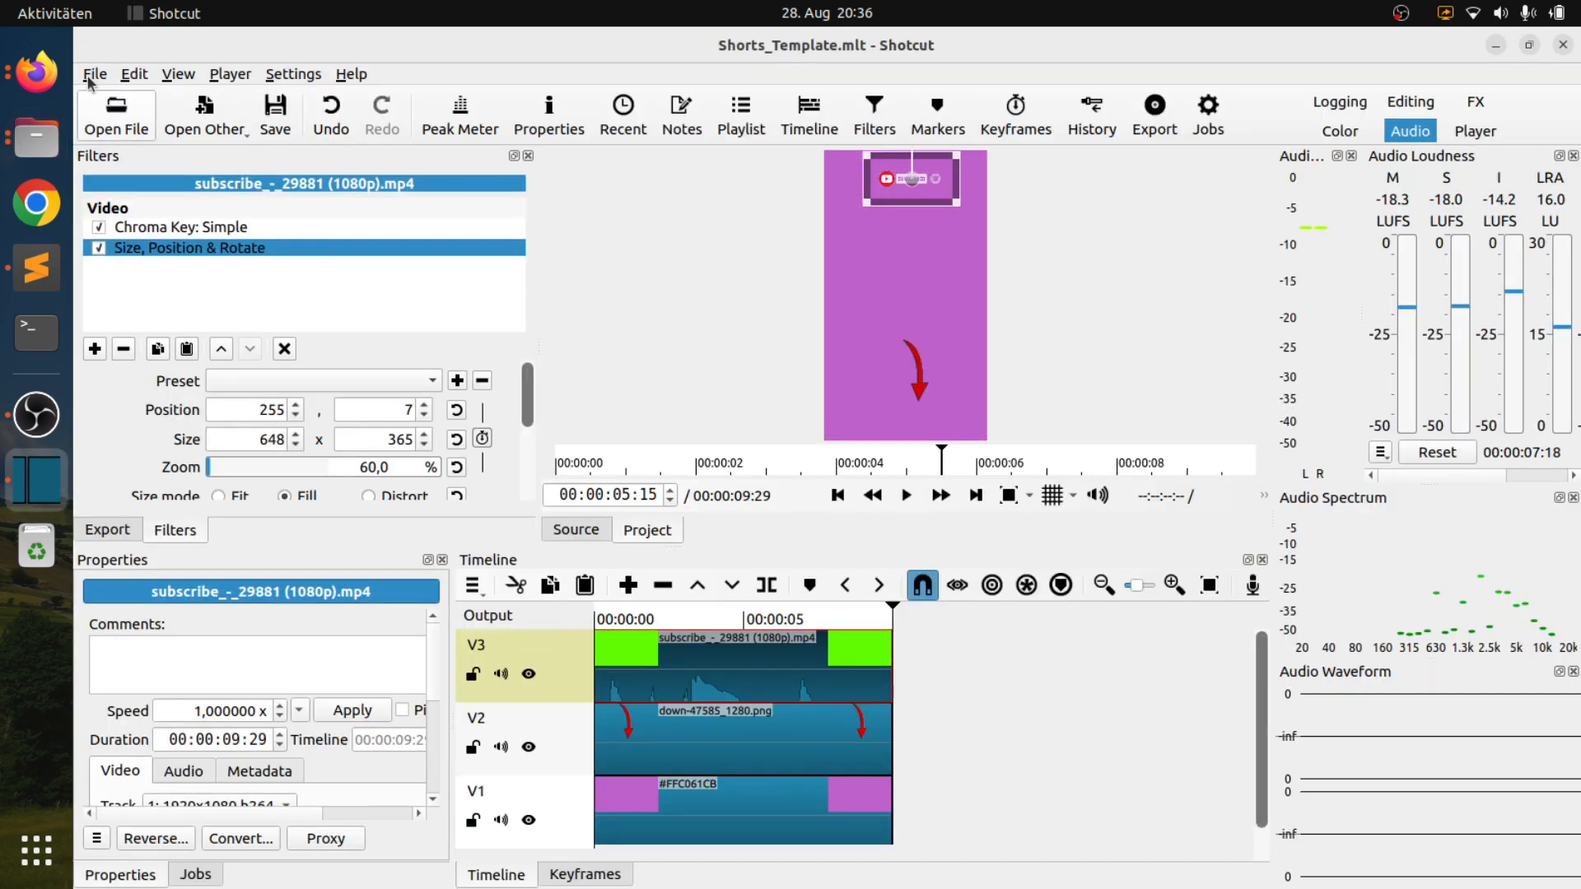
Start a new project and open the most recent Shorts_Template.mlt from the recent projects.
click(94, 74)
click(115, 98)
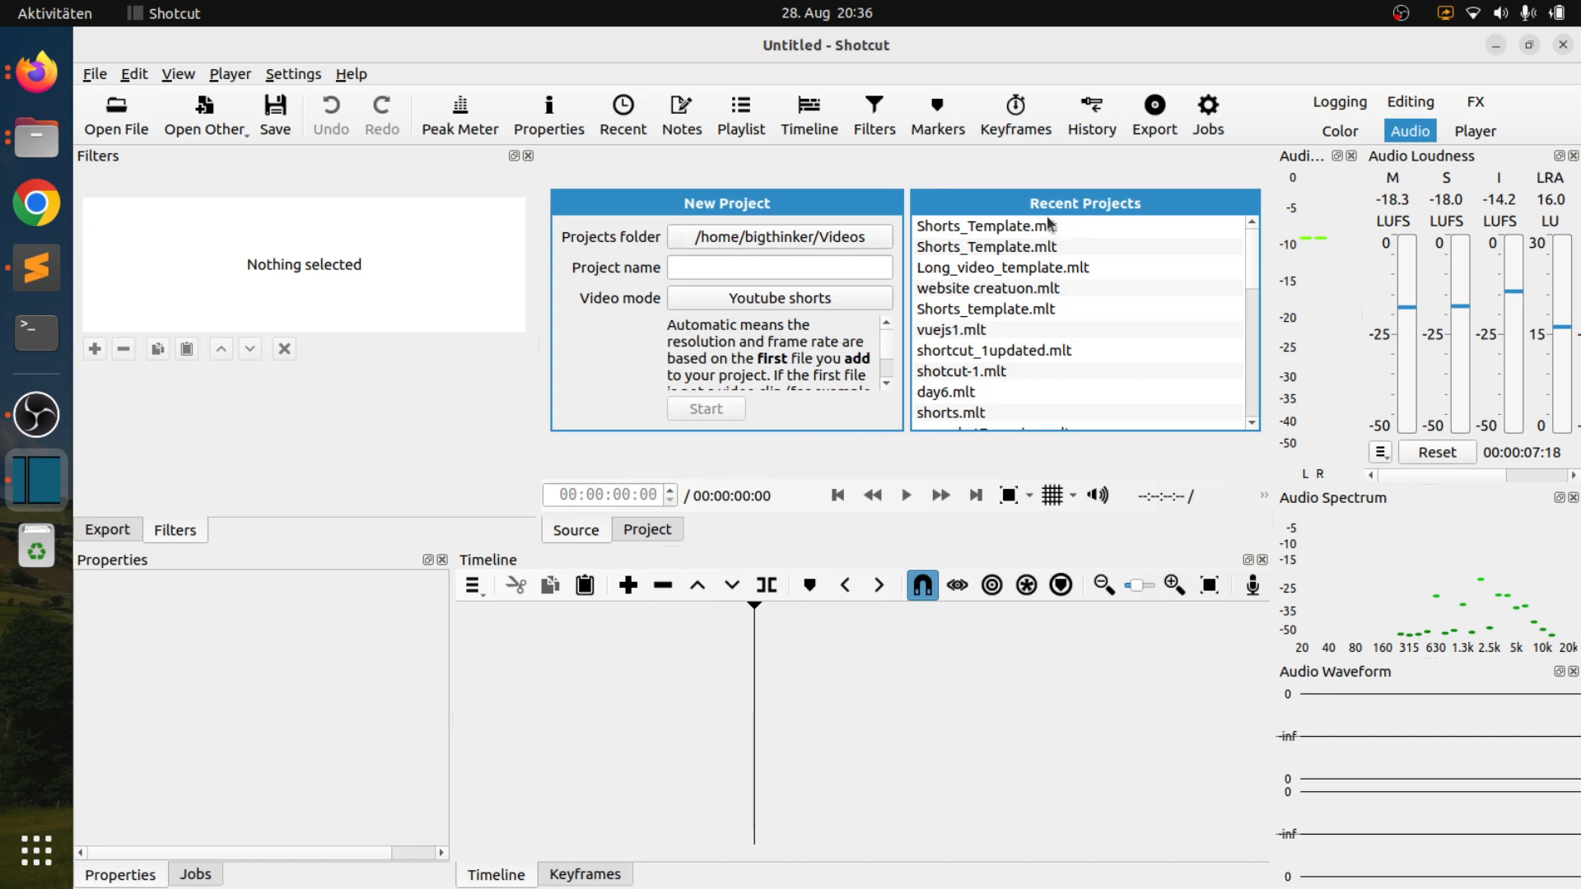
click(1022, 222)
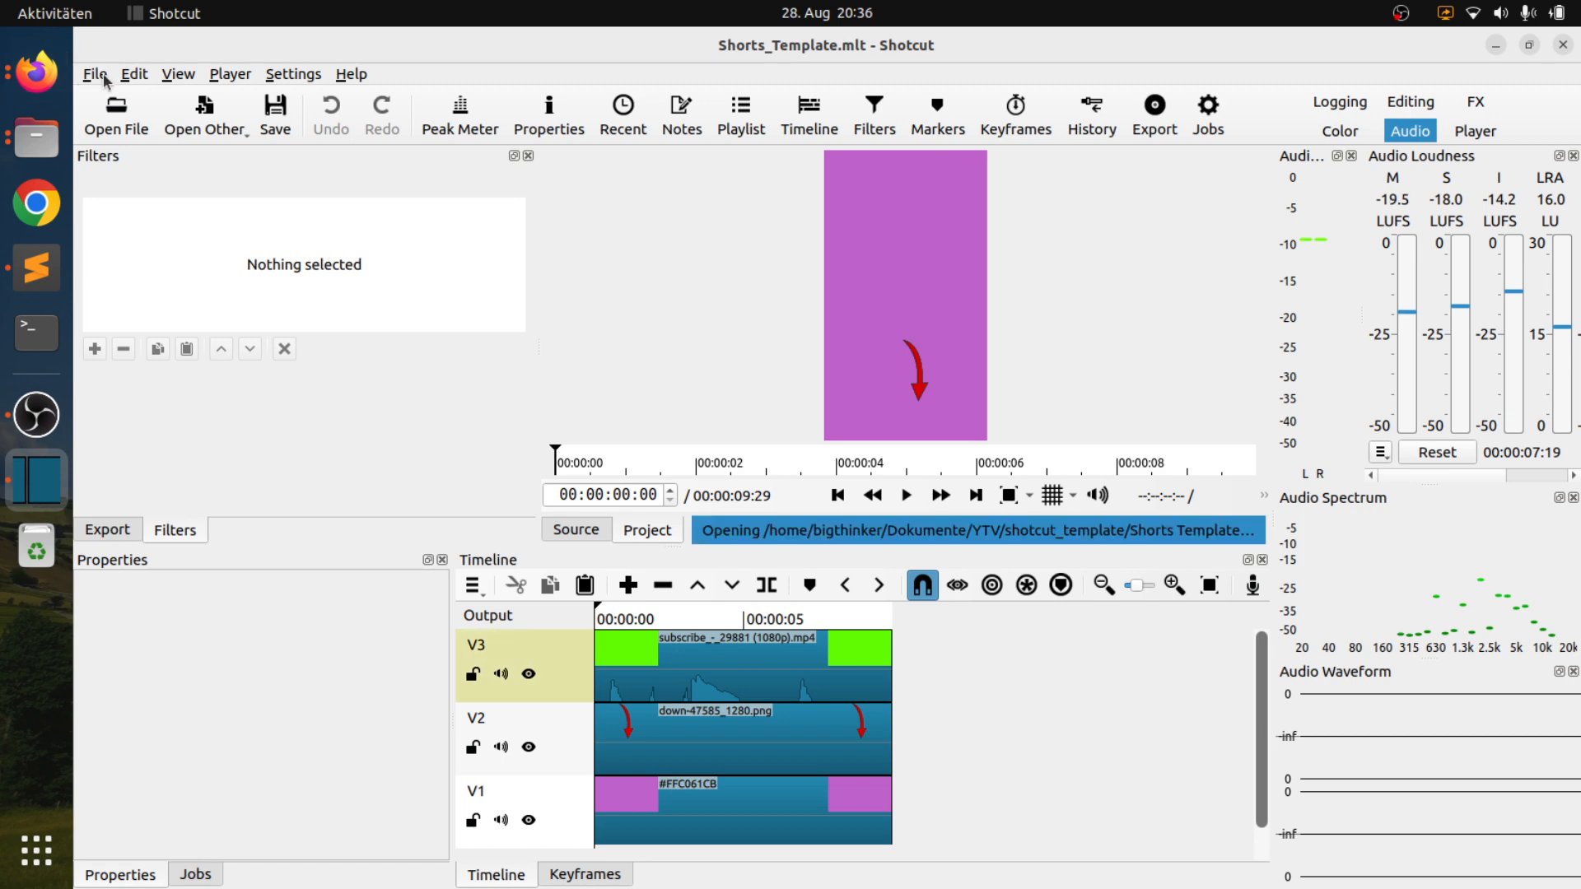
click(102, 72)
click(137, 126)
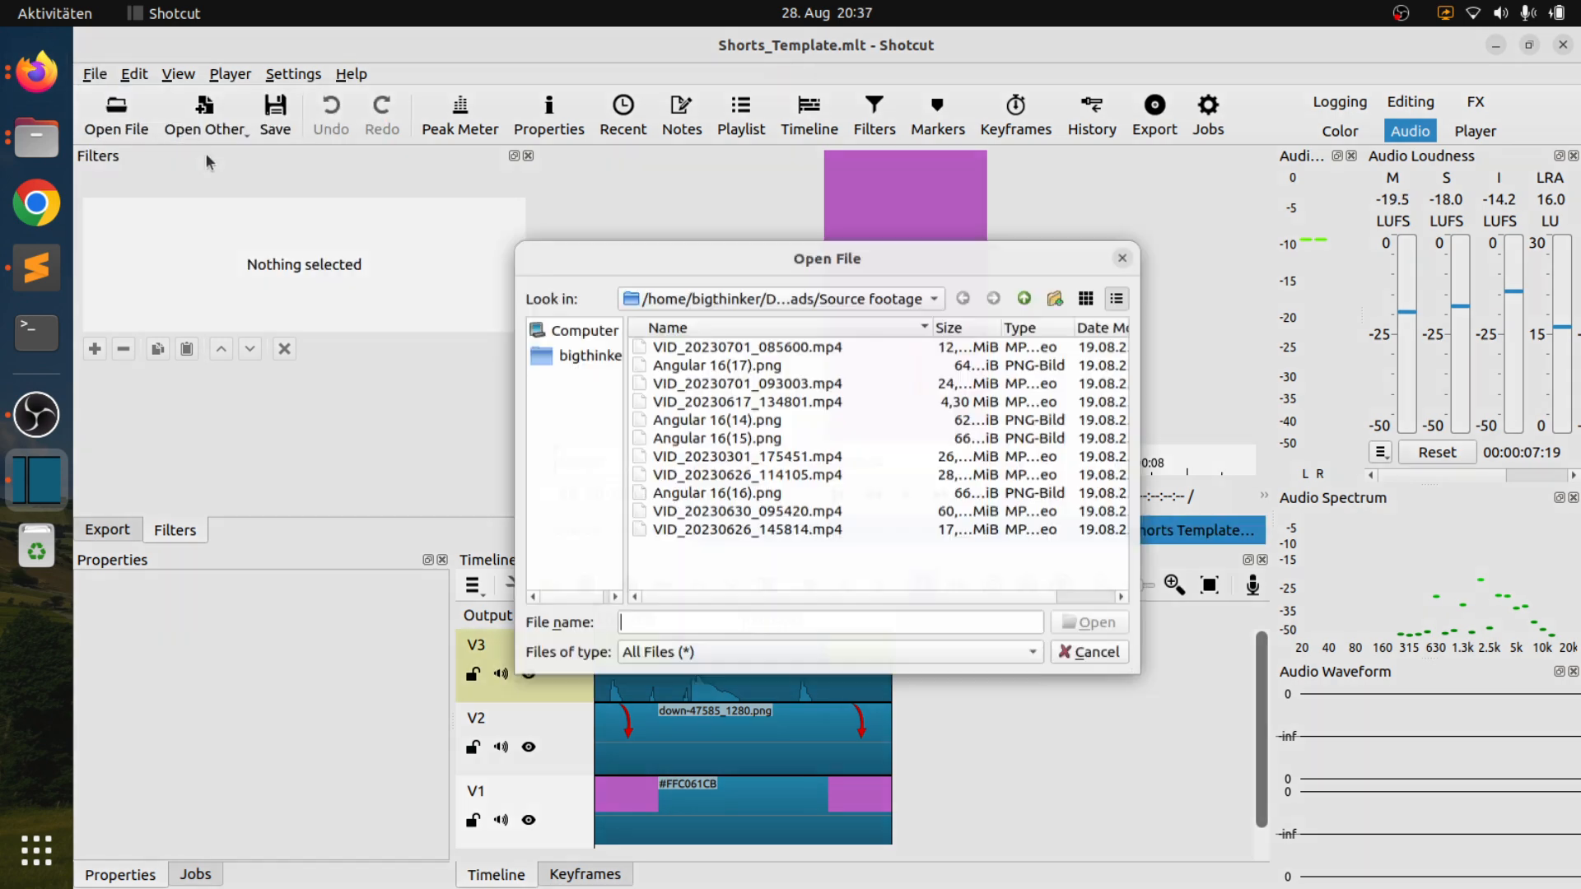
click(1122, 253)
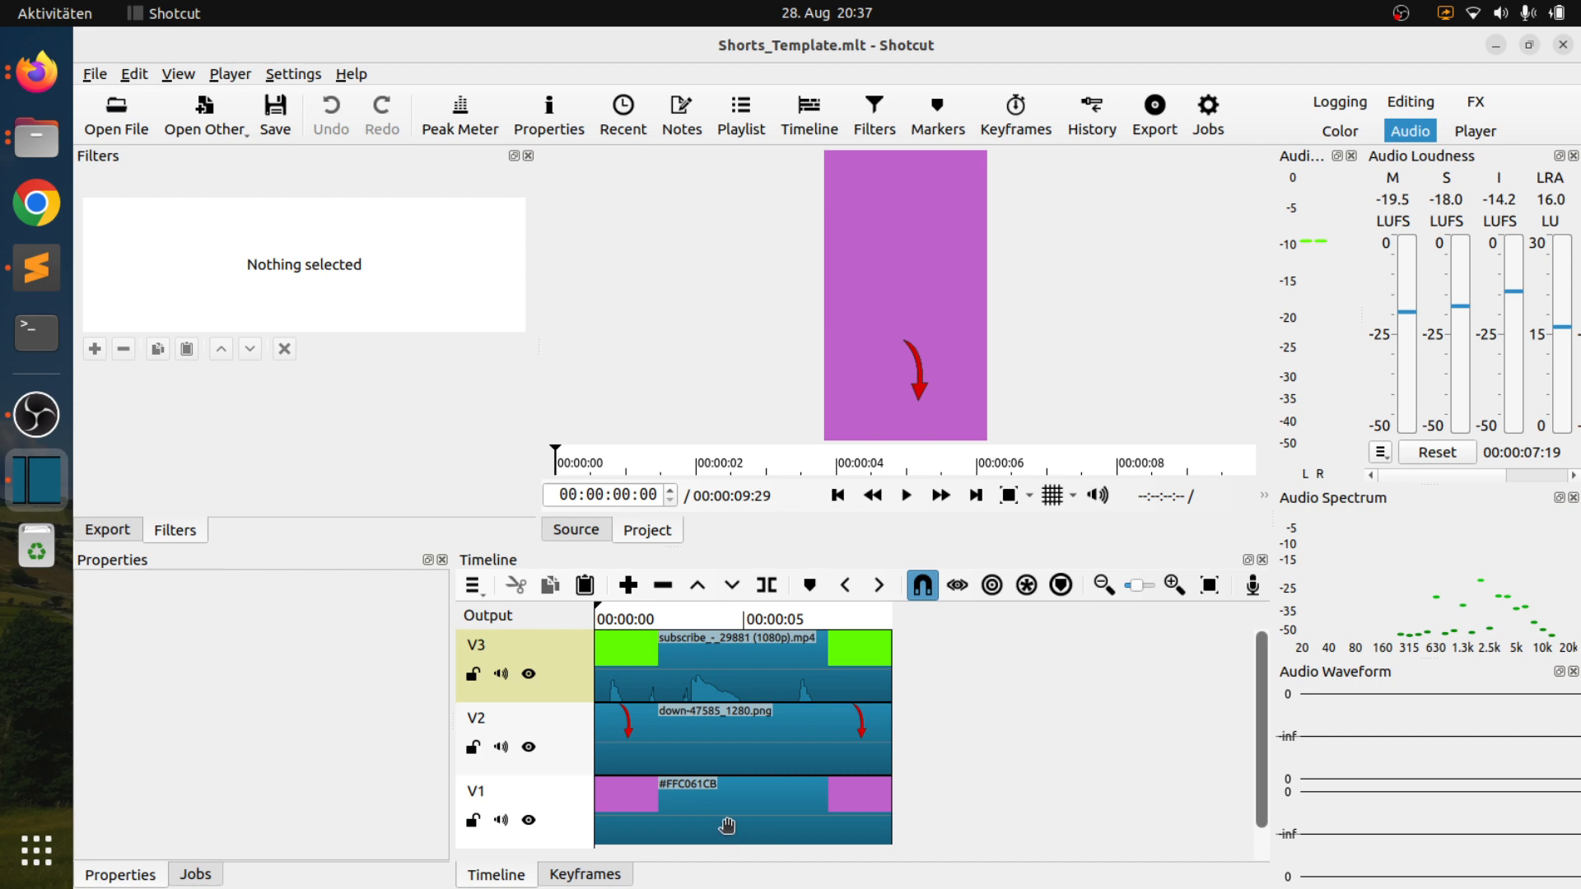
click(688, 795)
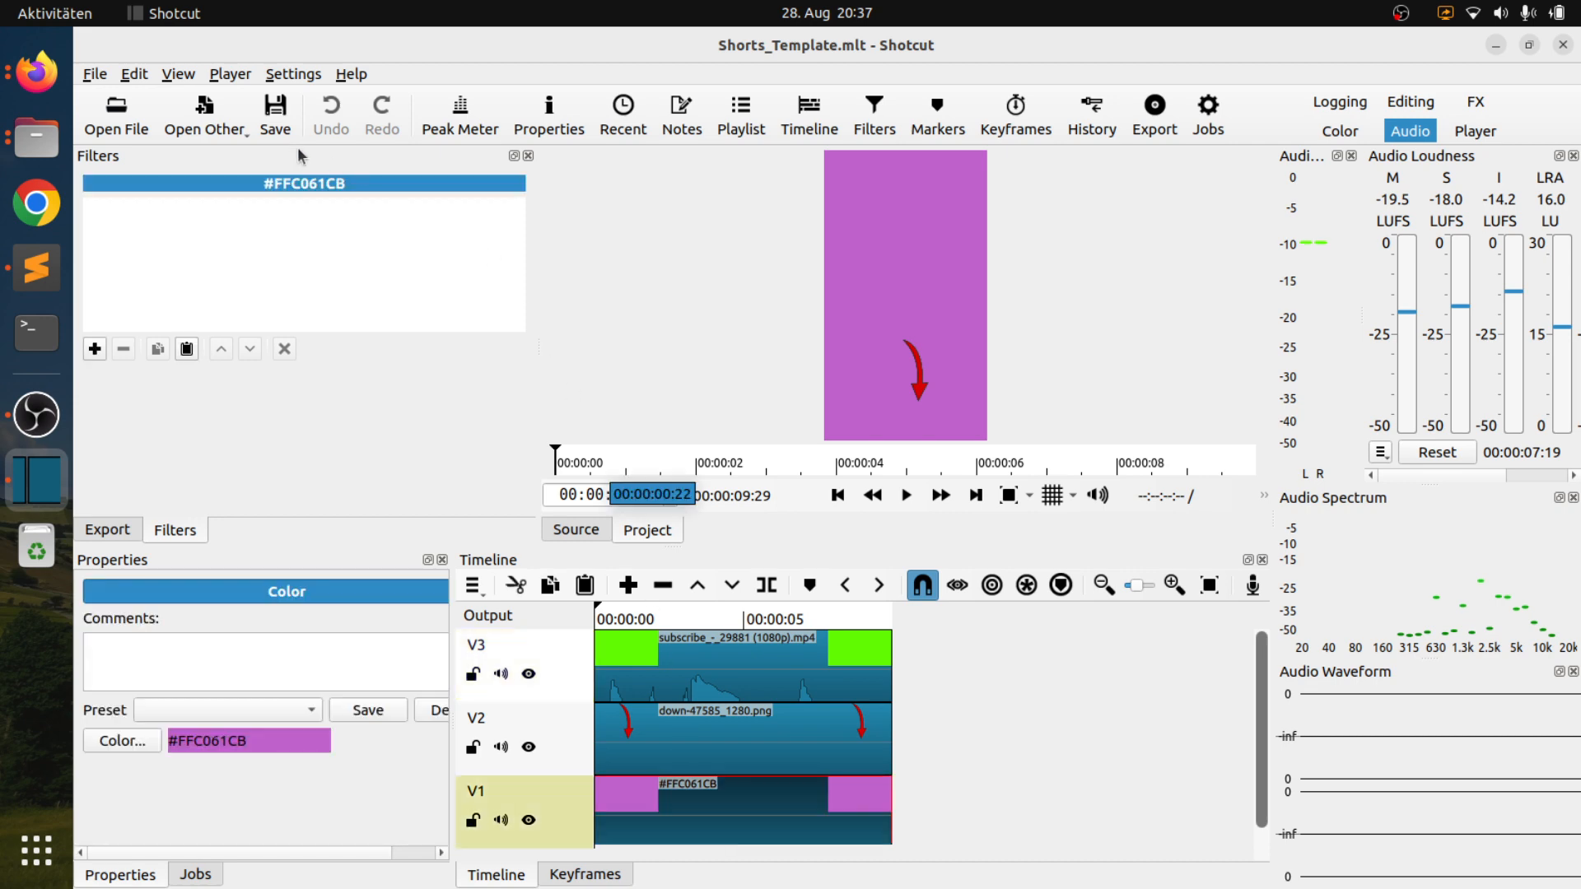
click(95, 74)
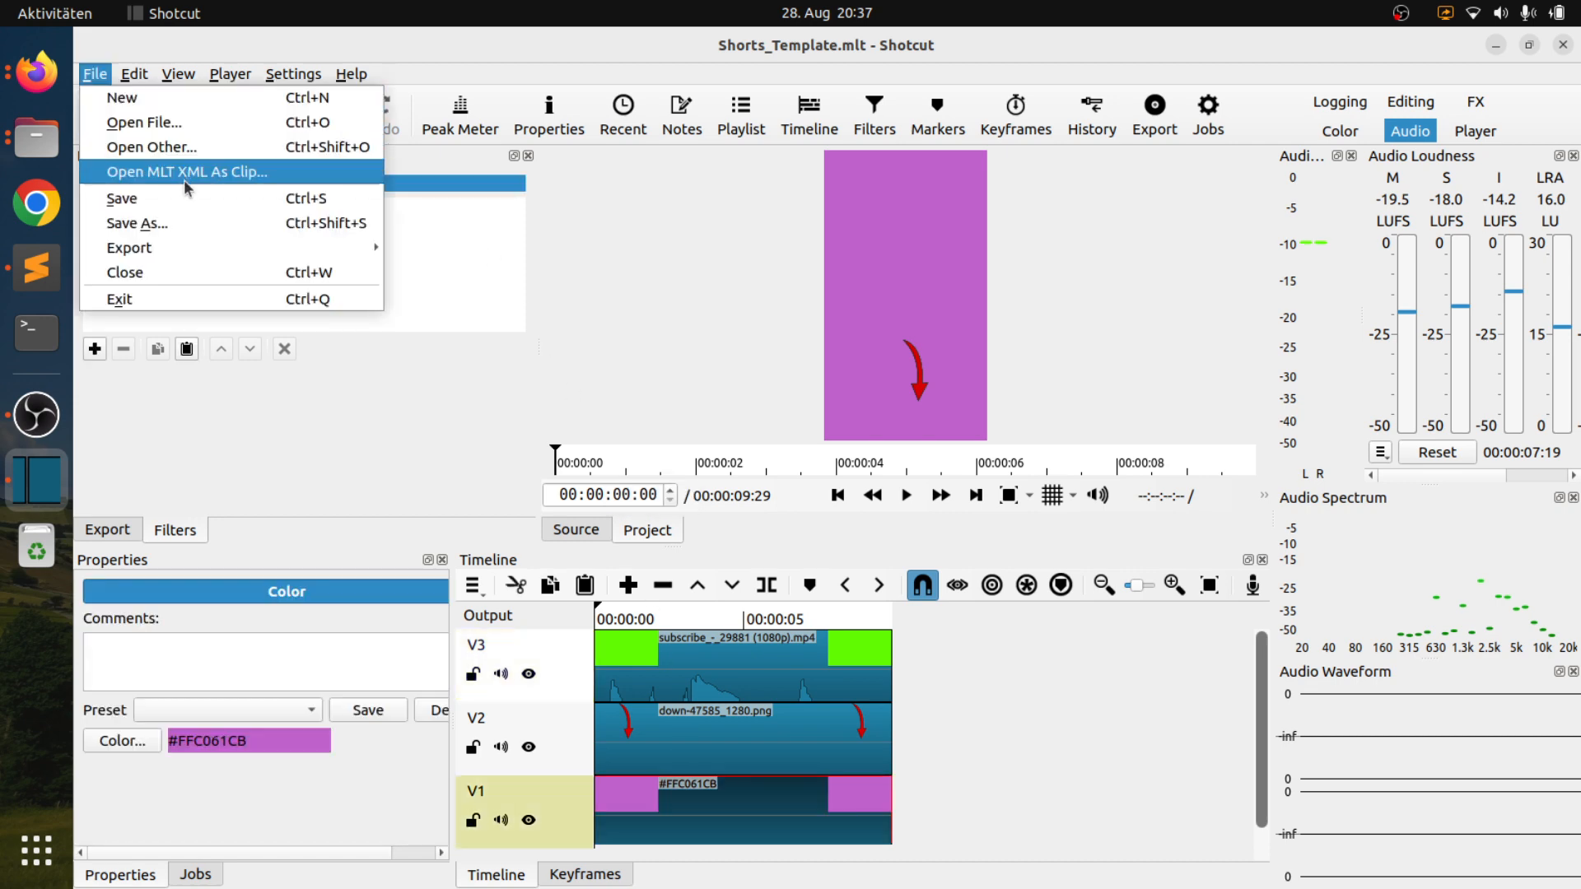
click(263, 229)
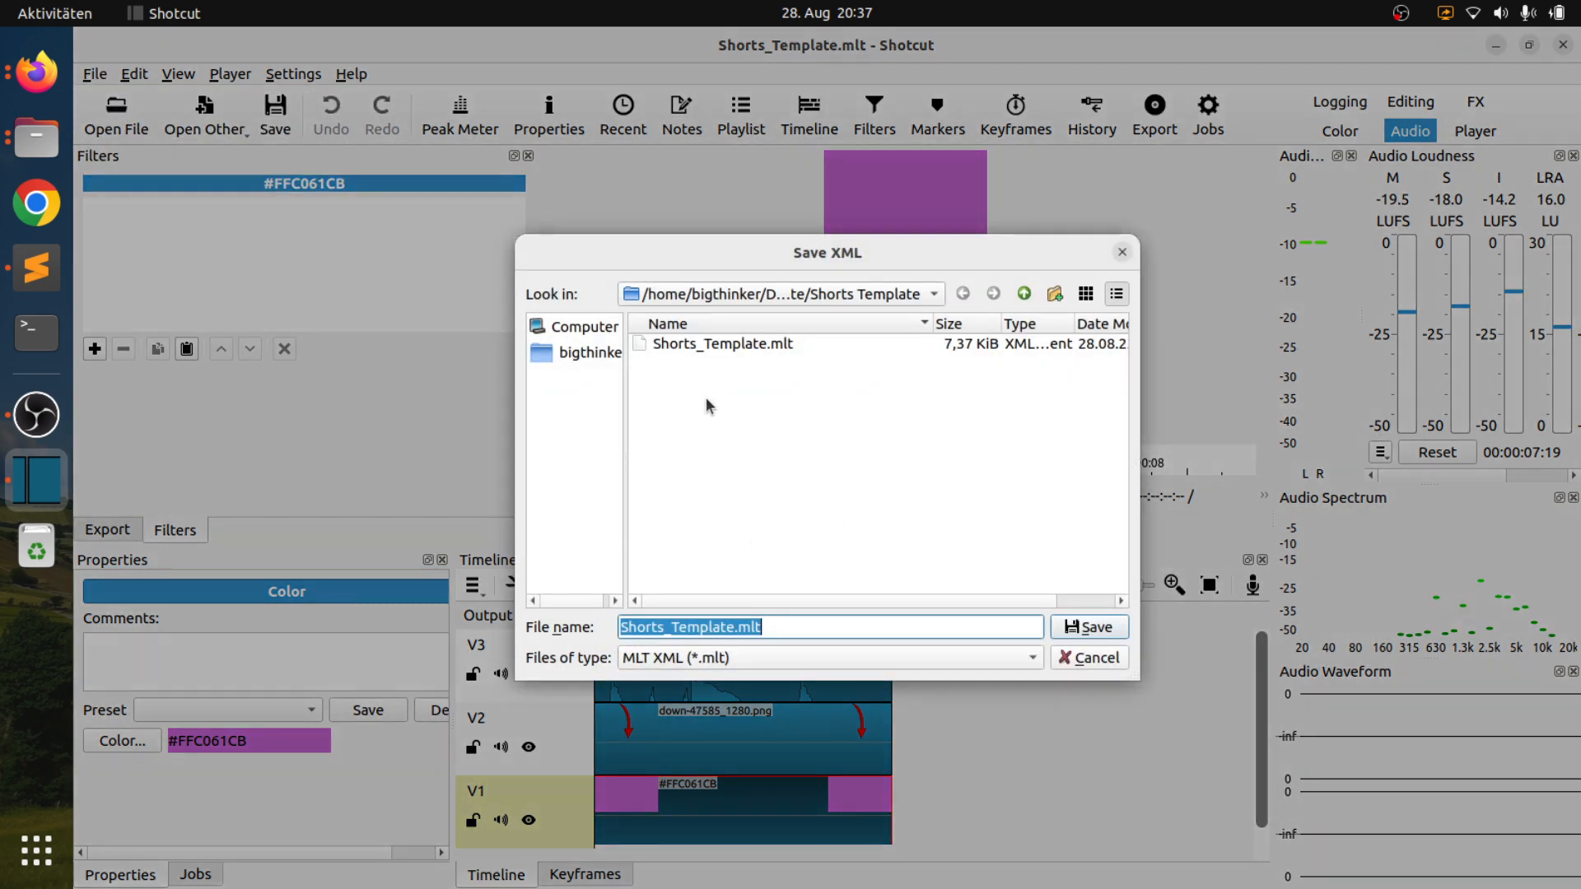
click(1122, 253)
Switch to the file manager and duplicate Shorts_Template.mlt inside the Shorts Template folder.
key(alt+Tab)
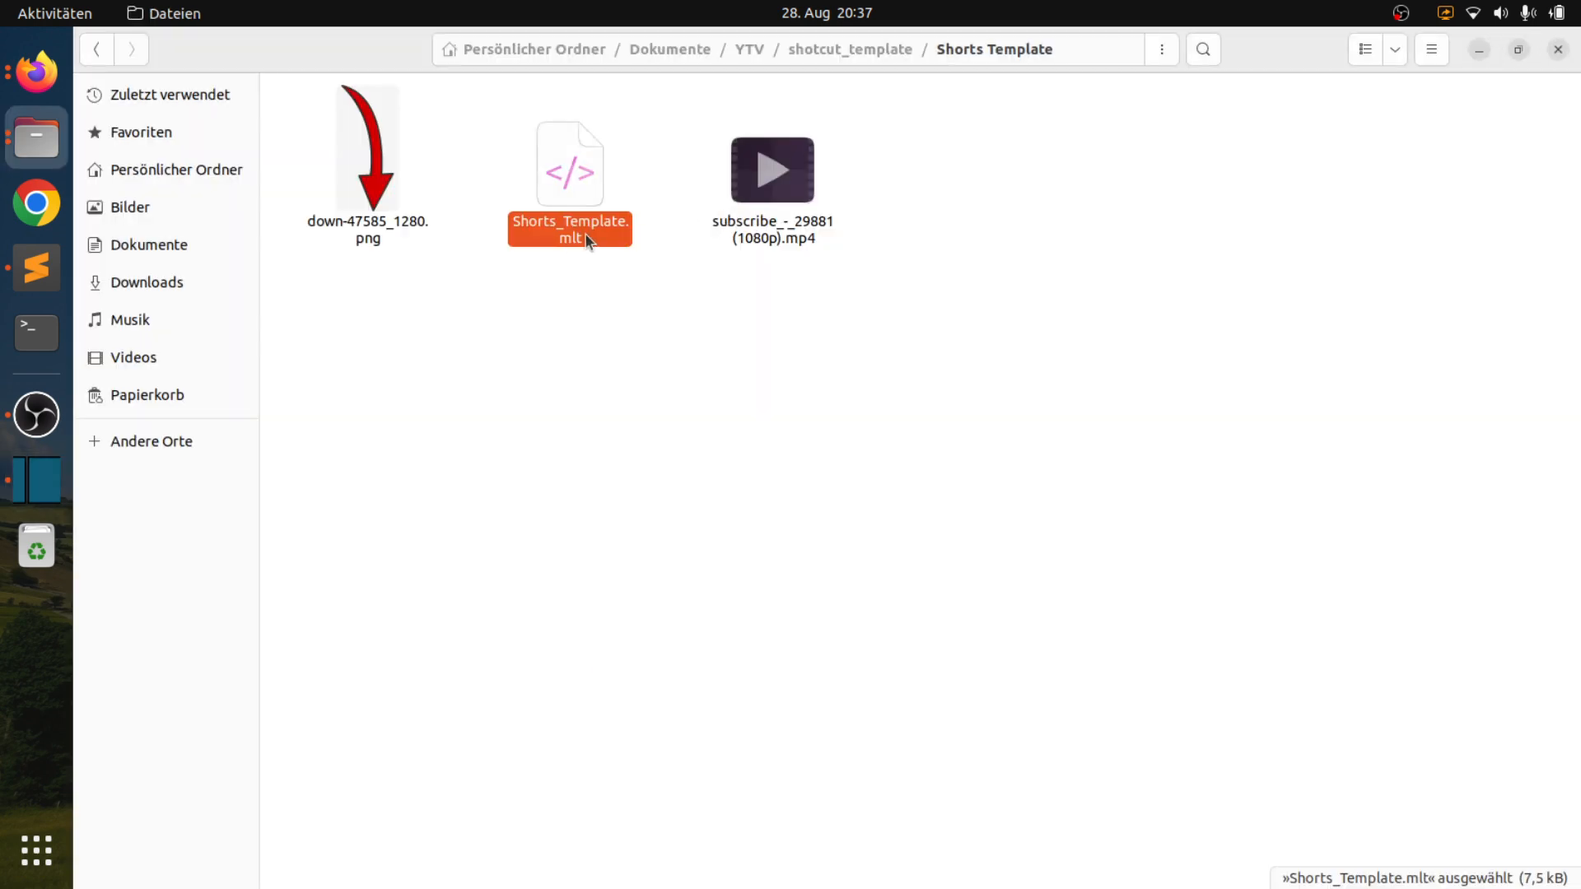
key(ctrl+c)
key(ctrl+v)
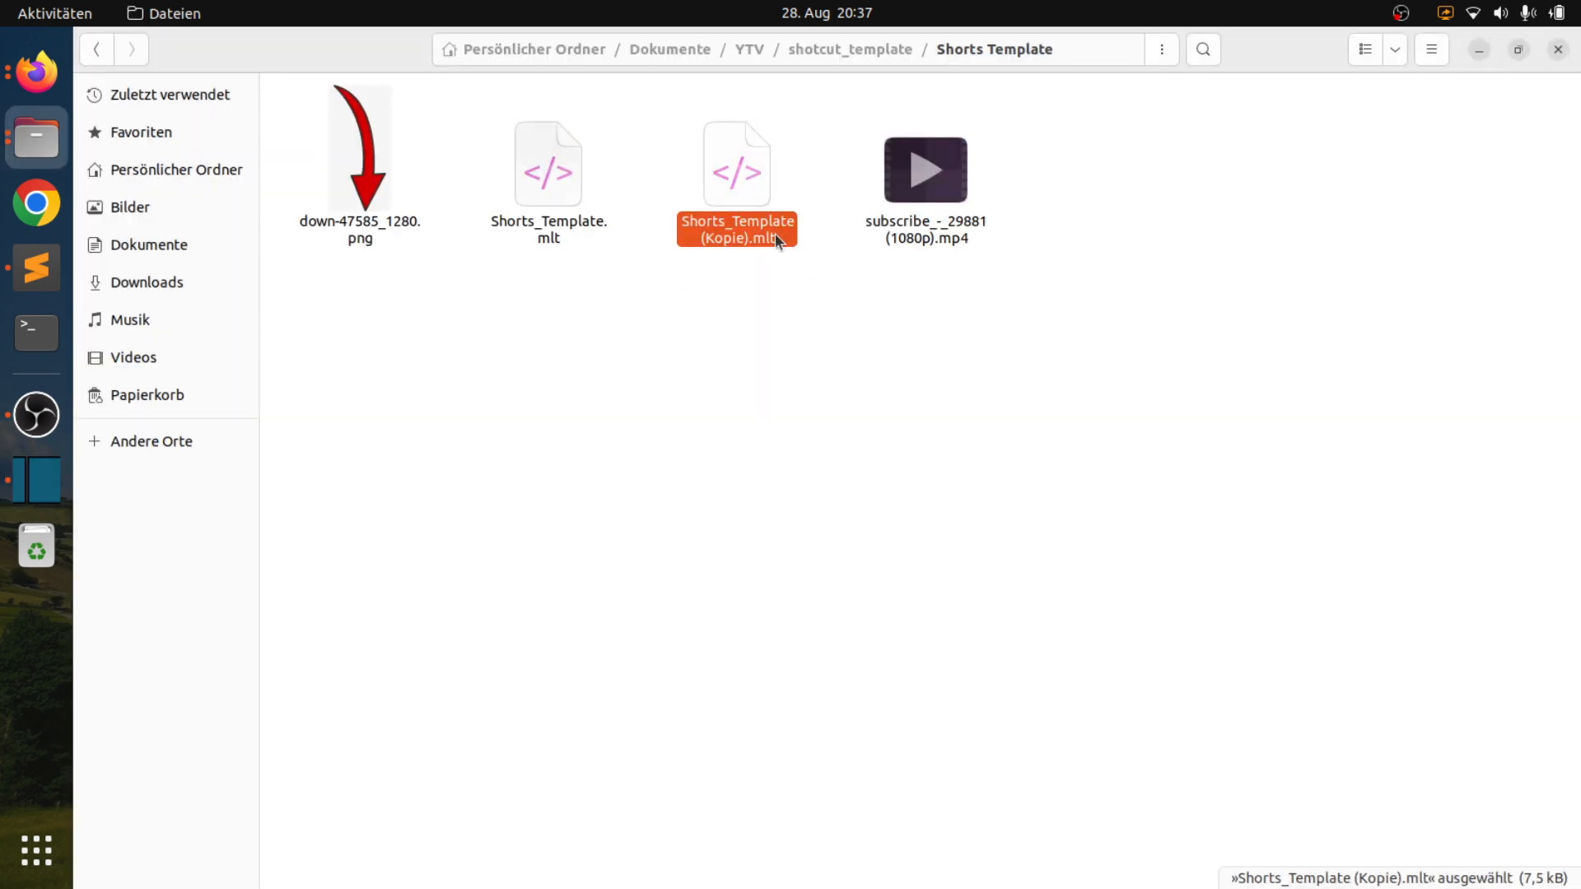
Rename the copied project file as Shorts_Template_backup_dont_open.mlt.
right_click(783, 236)
click(853, 435)
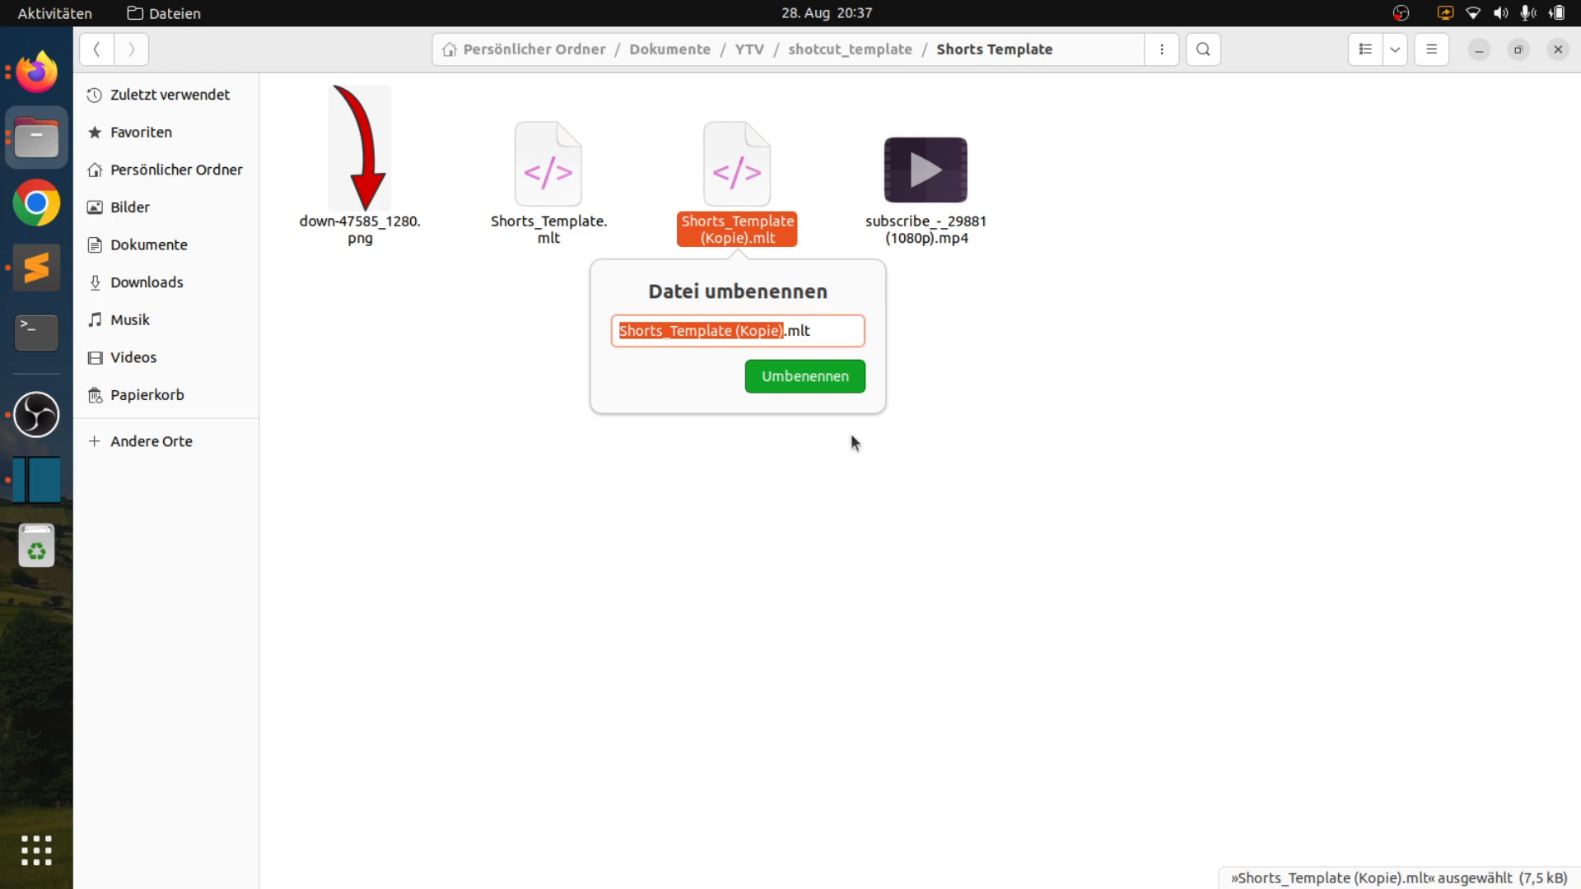
key(Right)
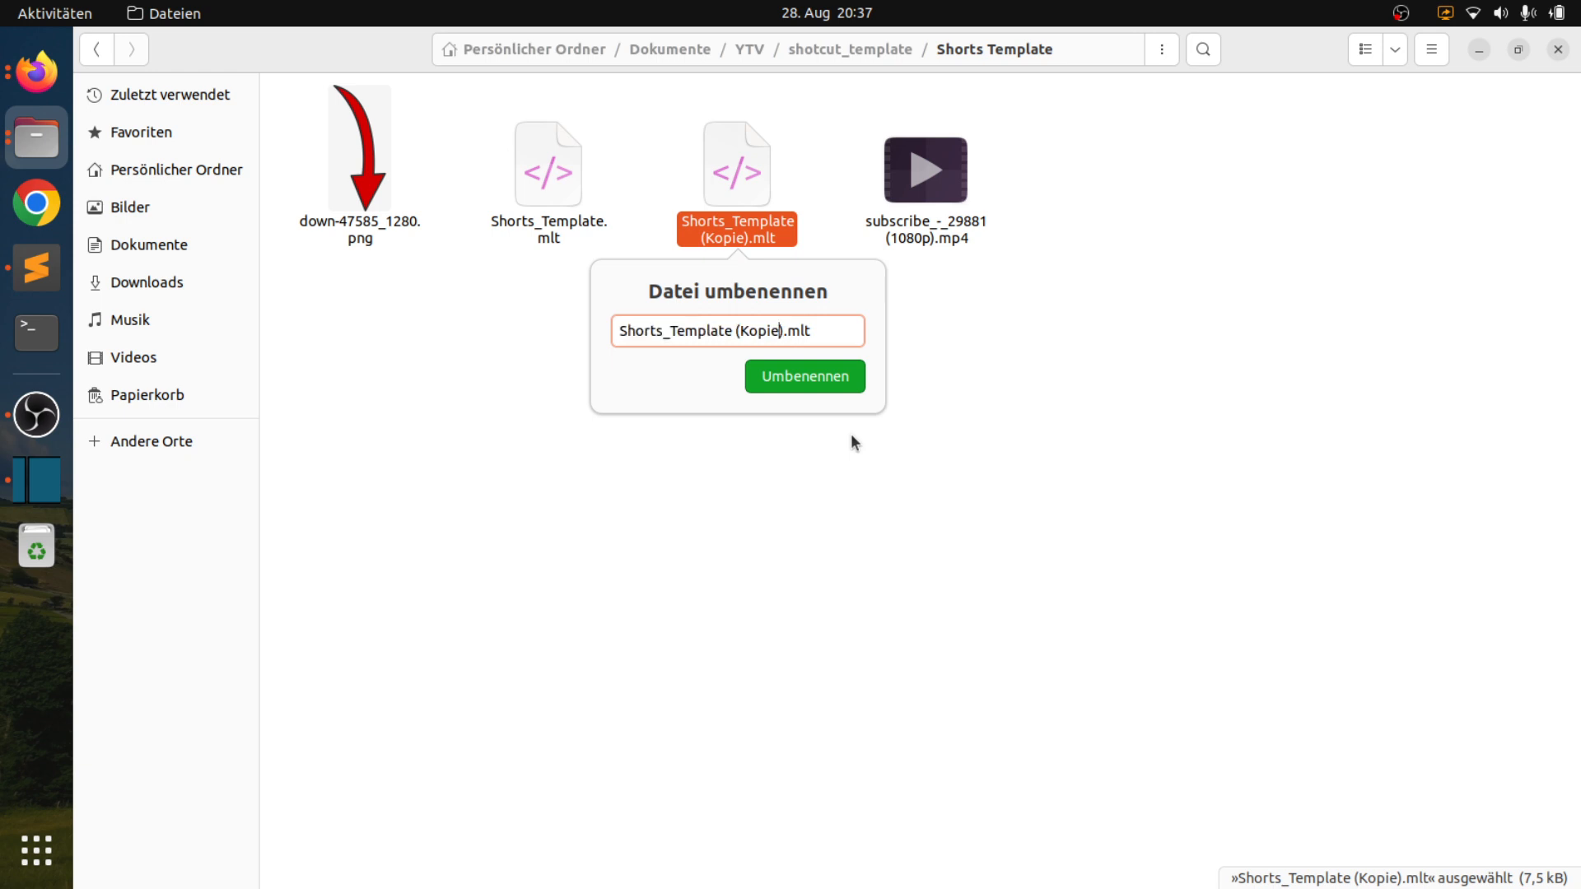
key(BackSpace)
key(BackSpace)
key(BackSpace)
key(BackSpace)
key(BackSpace)
key(BackSpace)
key(BackSpace)
key(BackSpace)
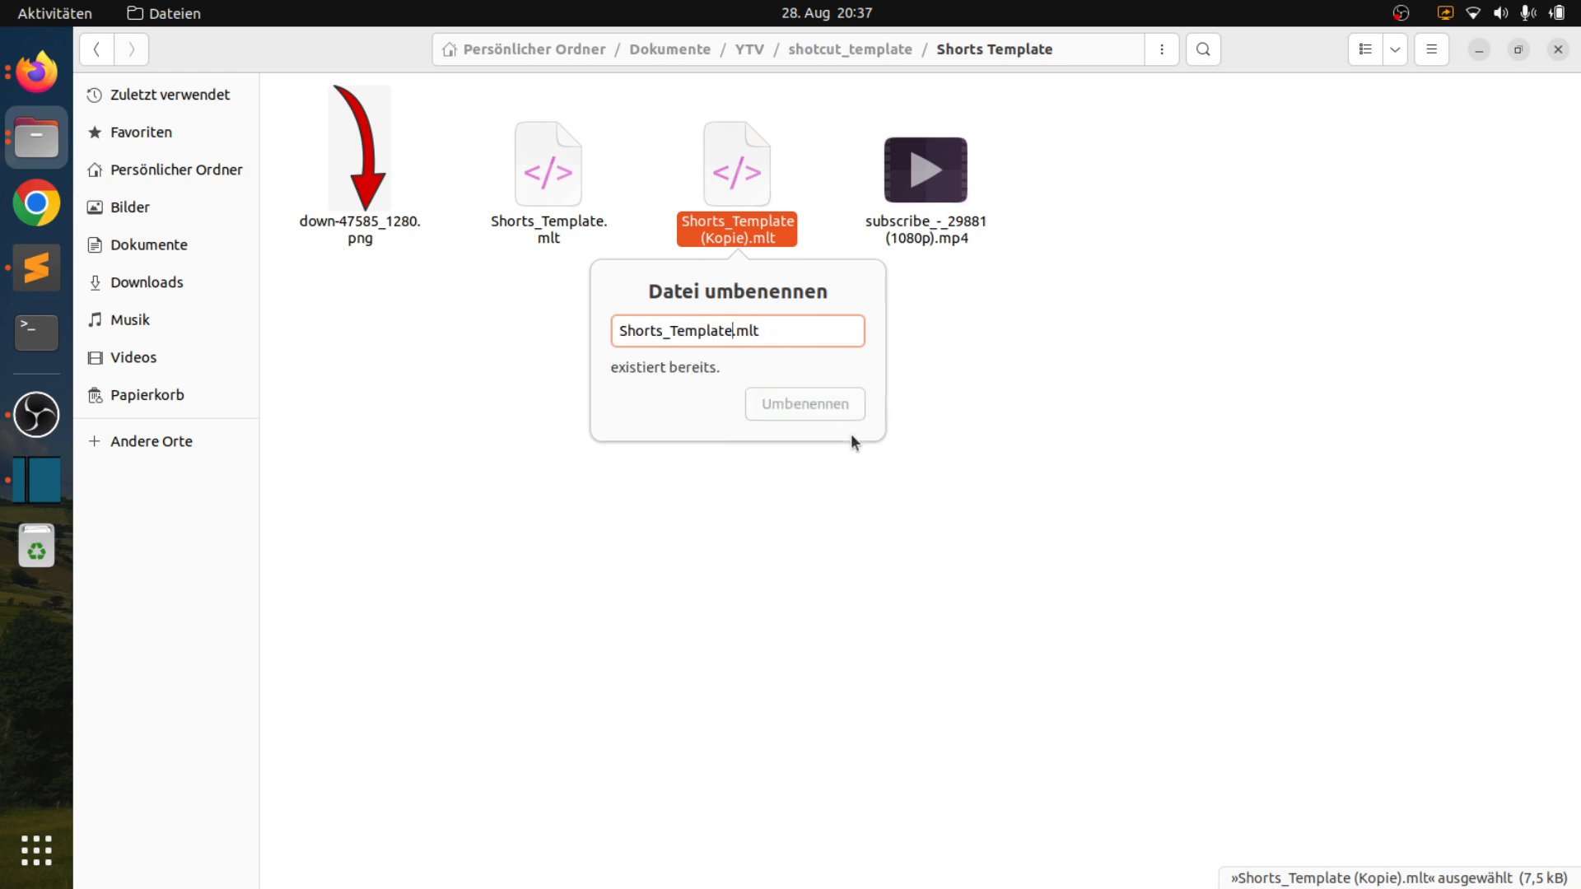
text(_backup_d)
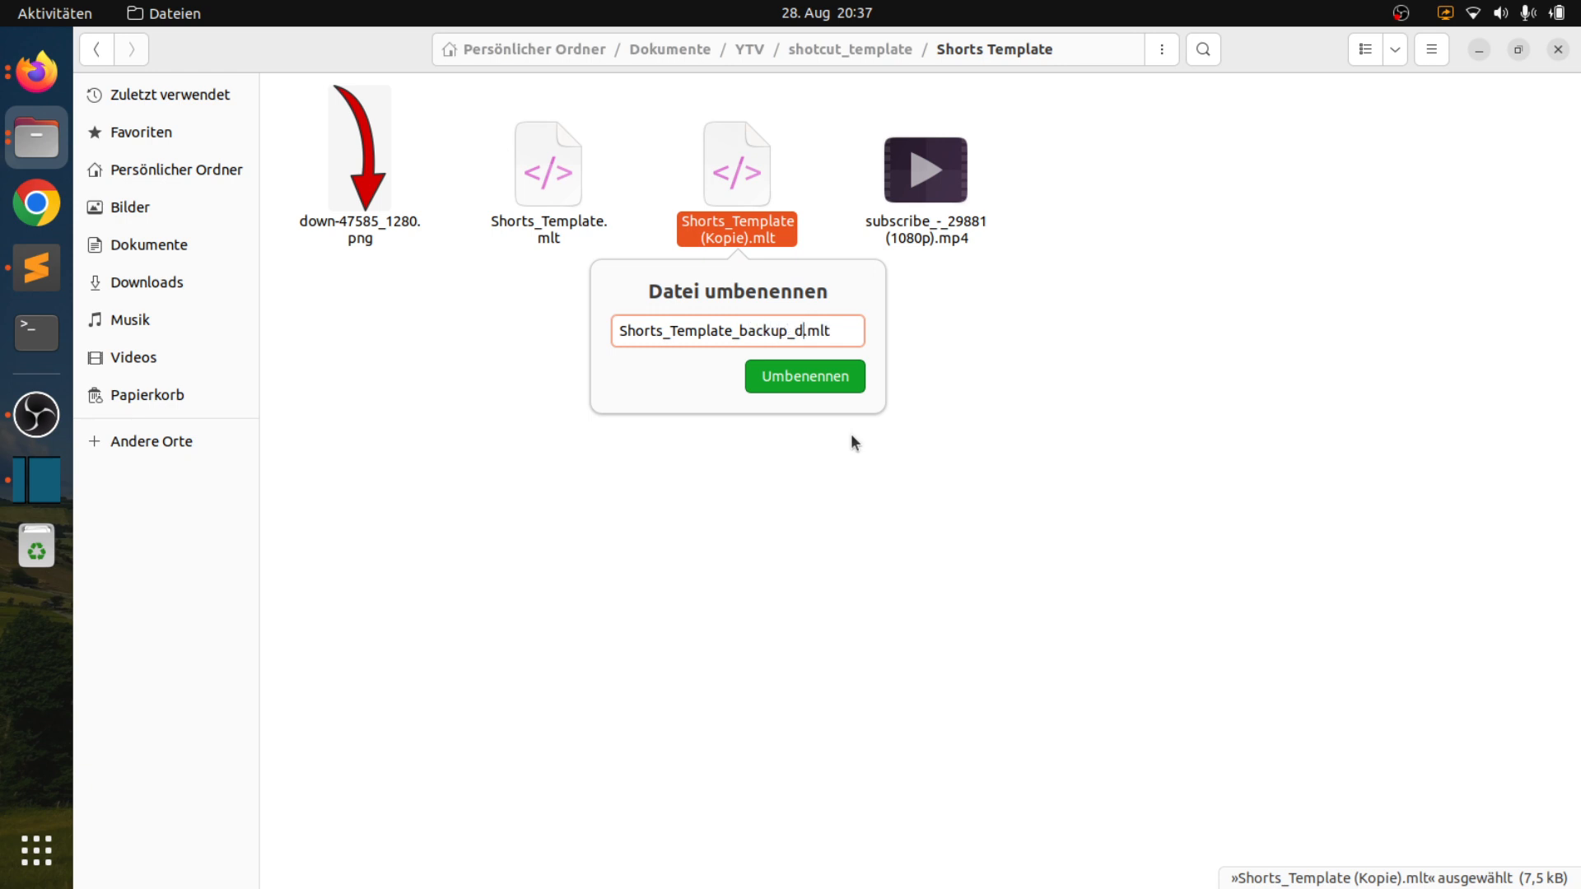
text(ont_open)
key(Return)
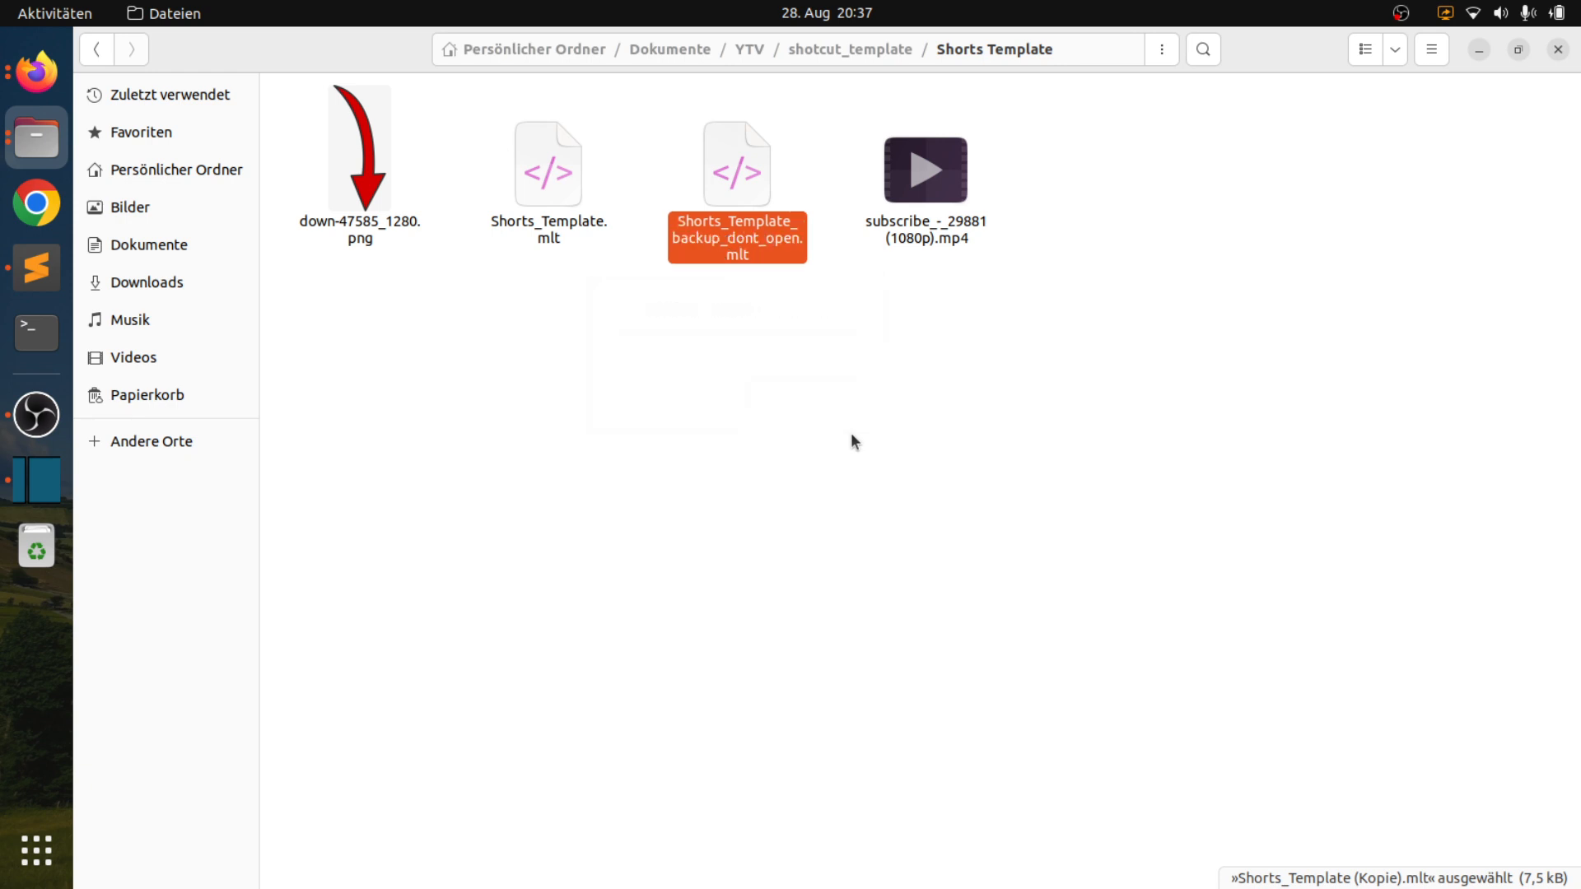
Check the original Shorts_Template.mlt and its backup copy in the folder, and return to Shotcut.
click(559, 193)
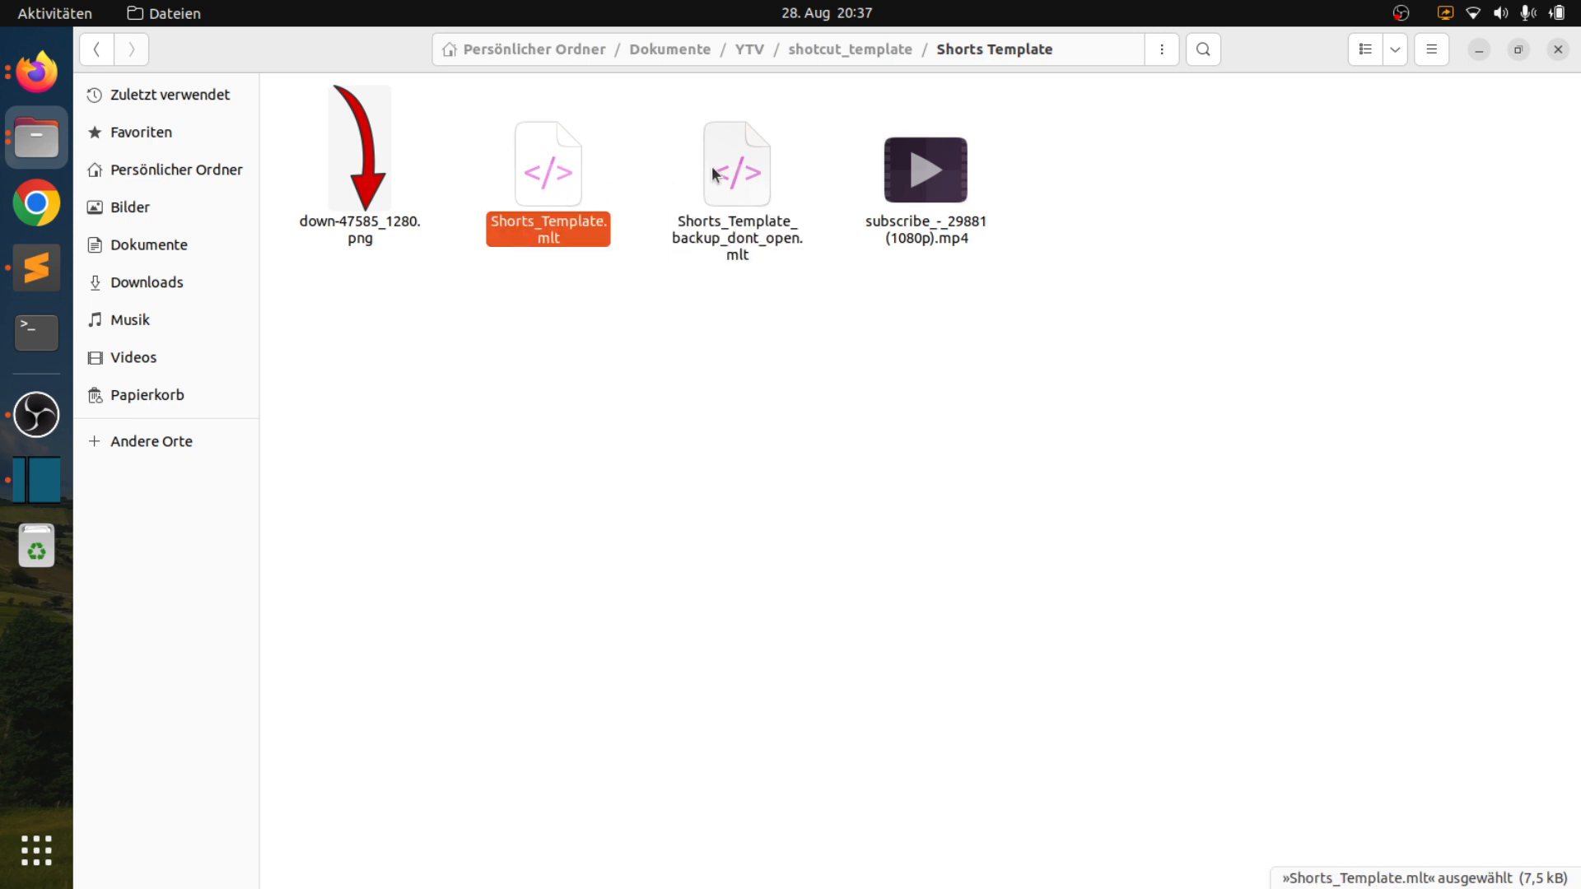
click(730, 169)
click(71, 496)
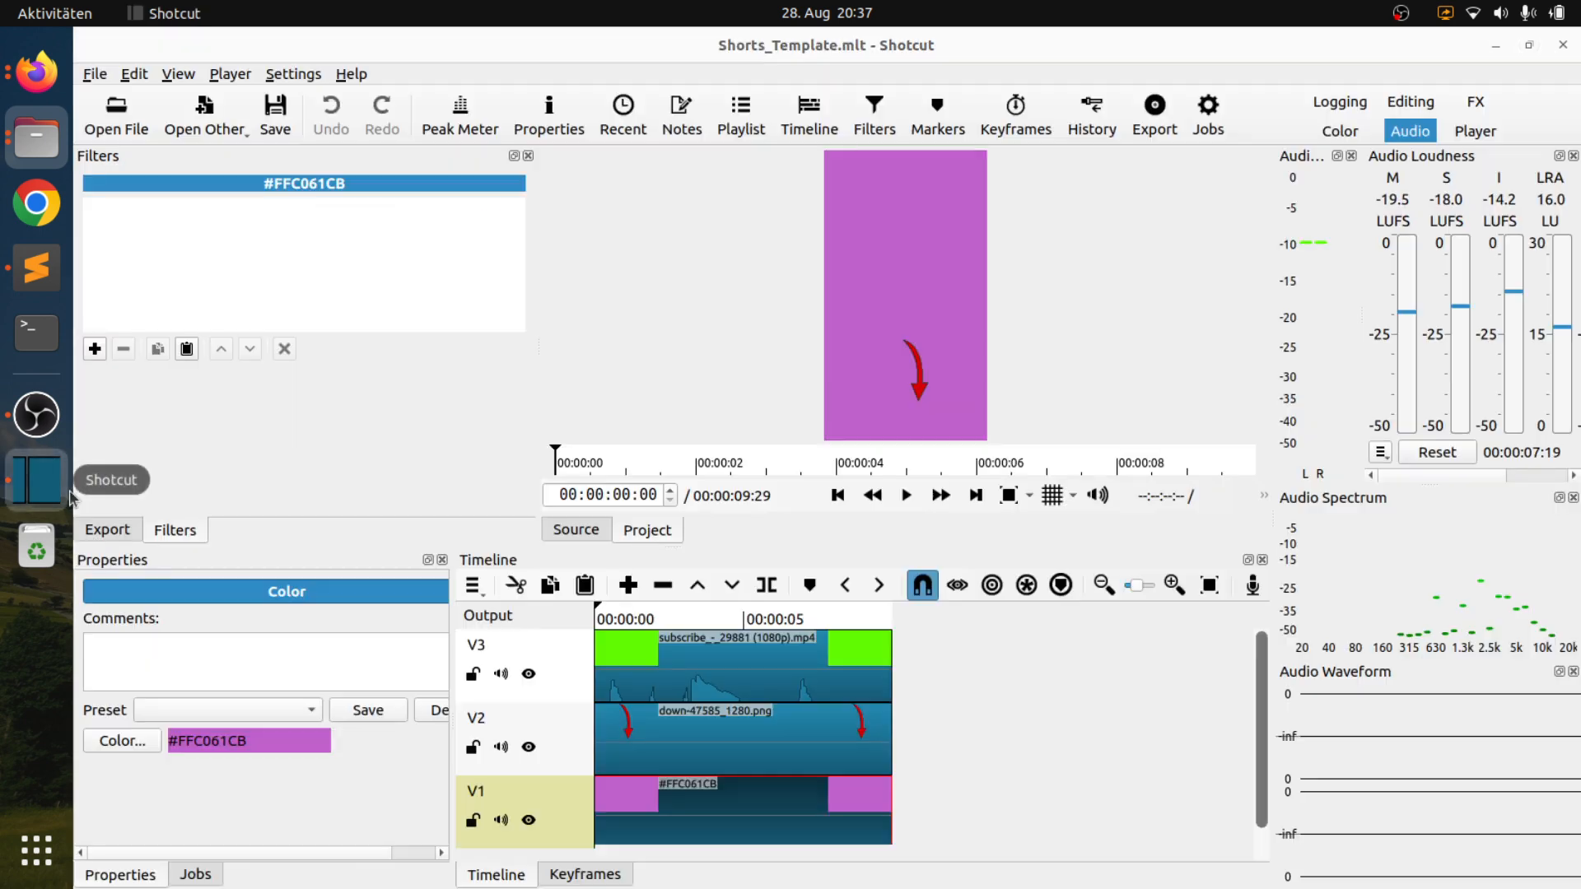